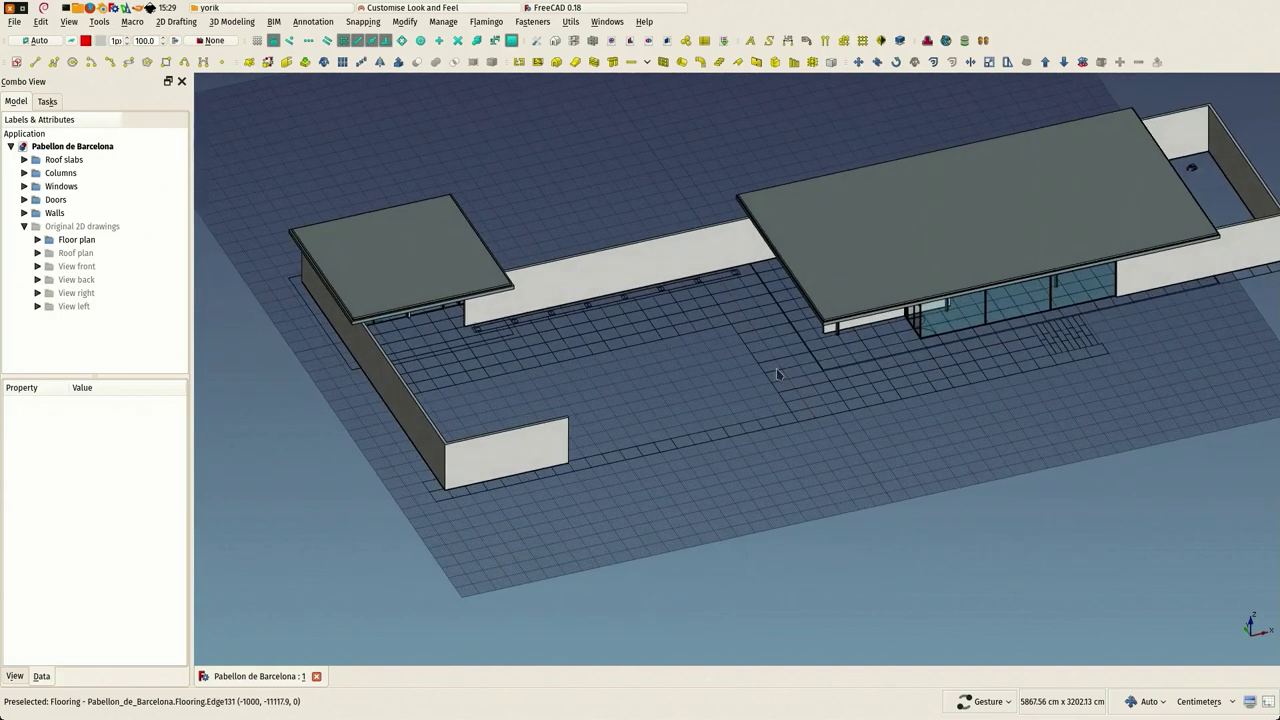
Step: Hide the Roof slabs, Windows, Doors and Walls groups in the Model tree
click(56, 160)
key(space)
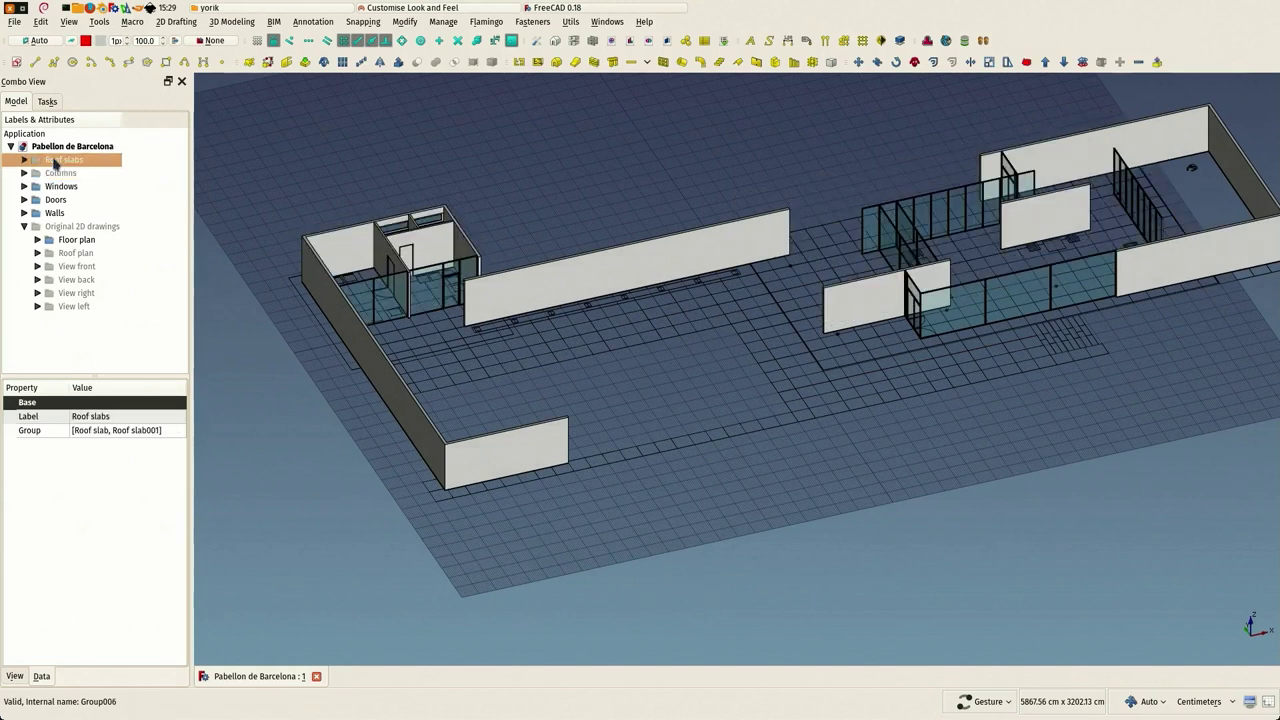
click(62, 187)
key(space)
click(57, 200)
key(space)
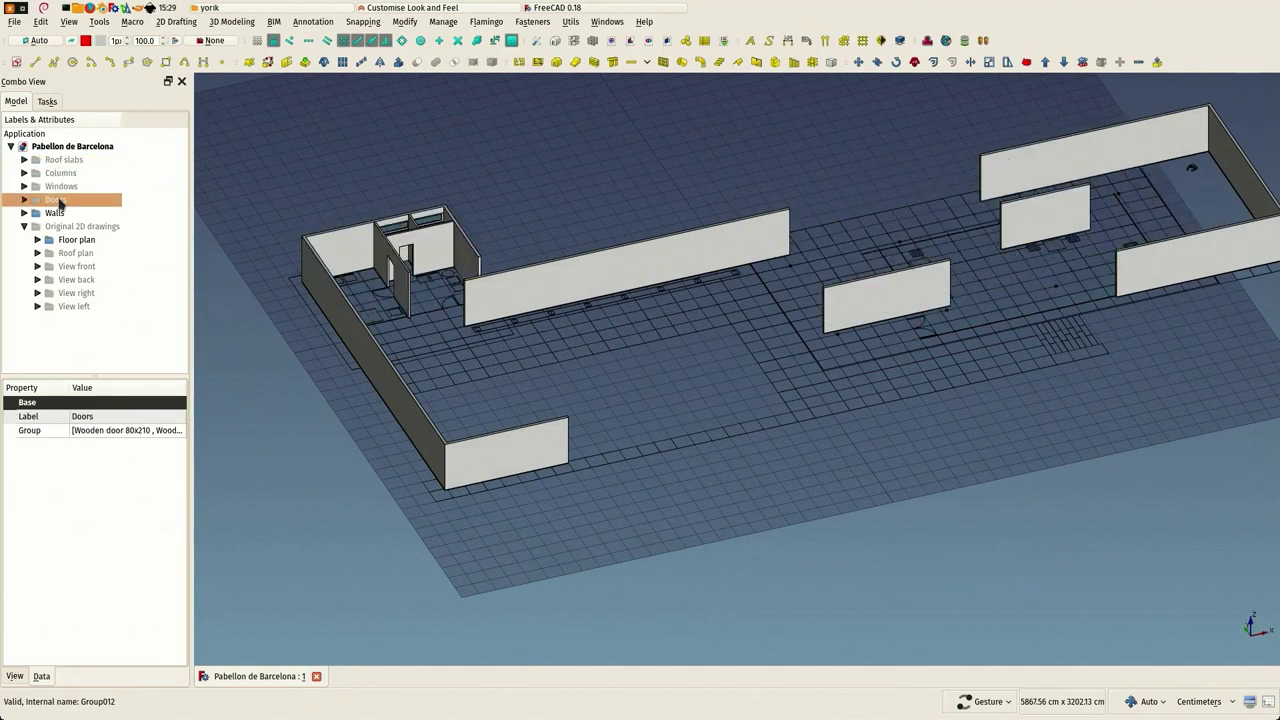
click(56, 213)
key(space)
Step: Switch to top view and zoom in on the paving grid's corner
scroll(566, 263, up, 3)
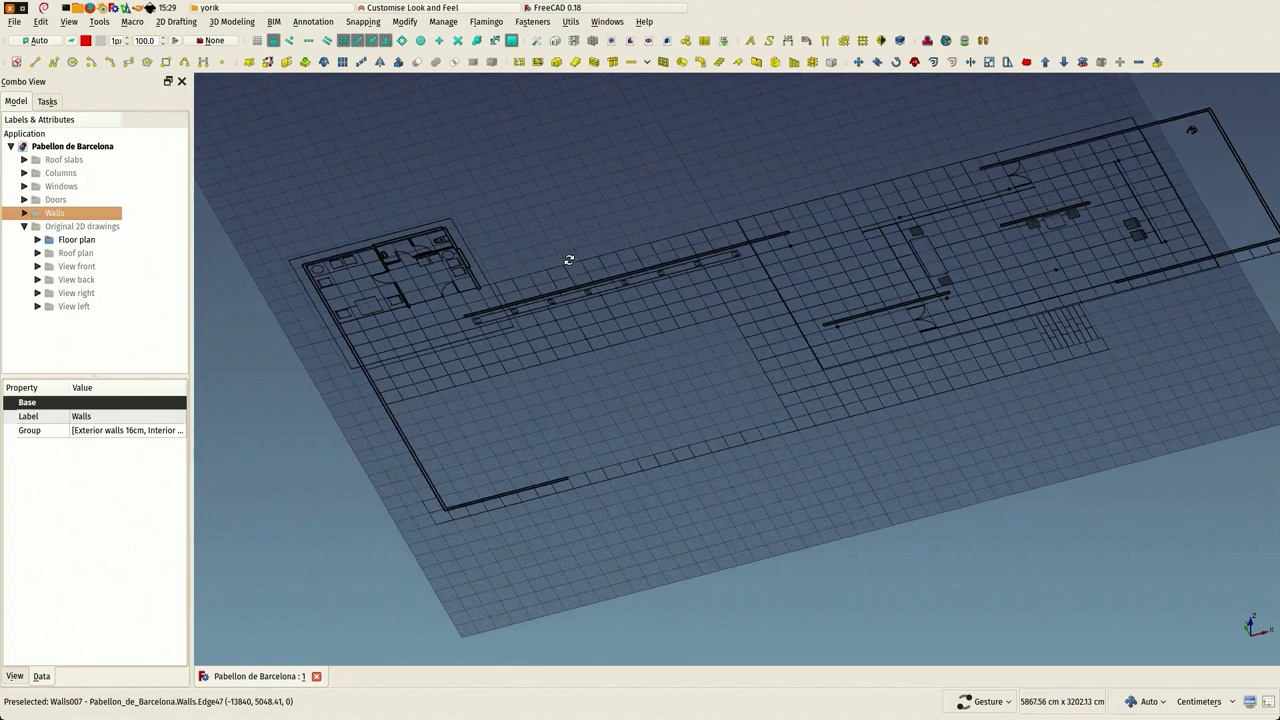
scroll(491, 446, up, 2)
scroll(560, 400, down, 3)
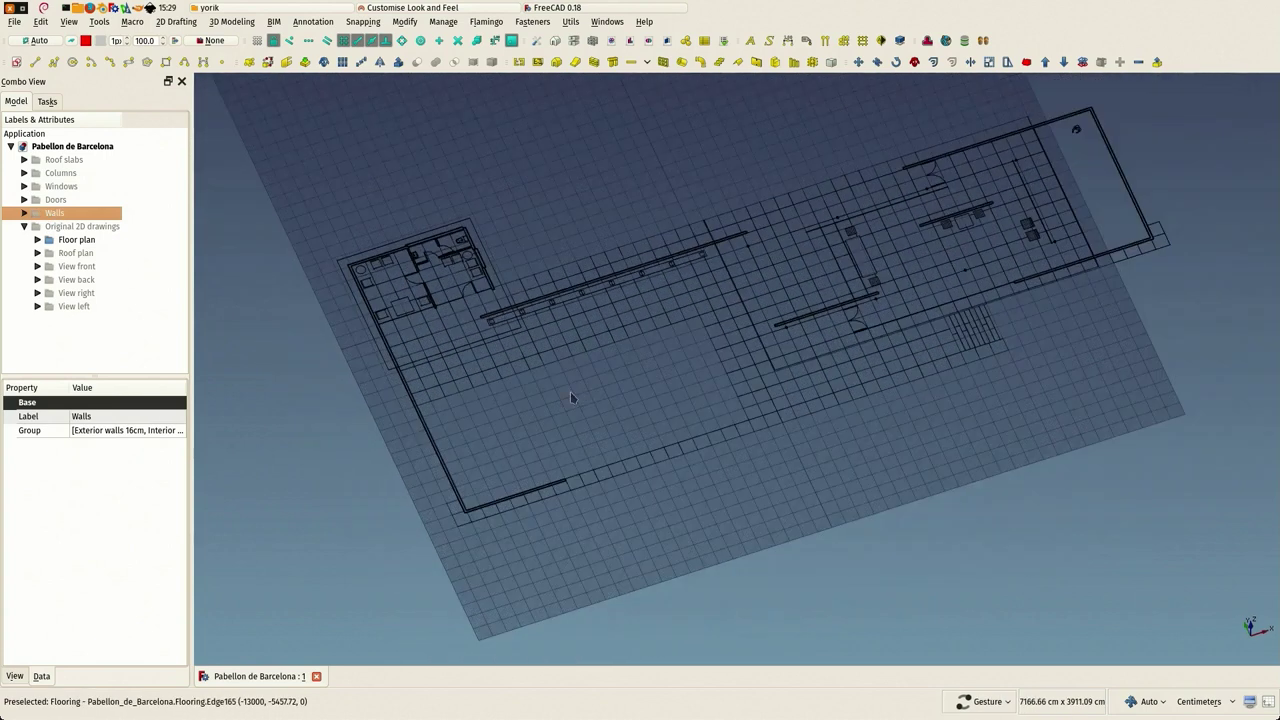
key(2)
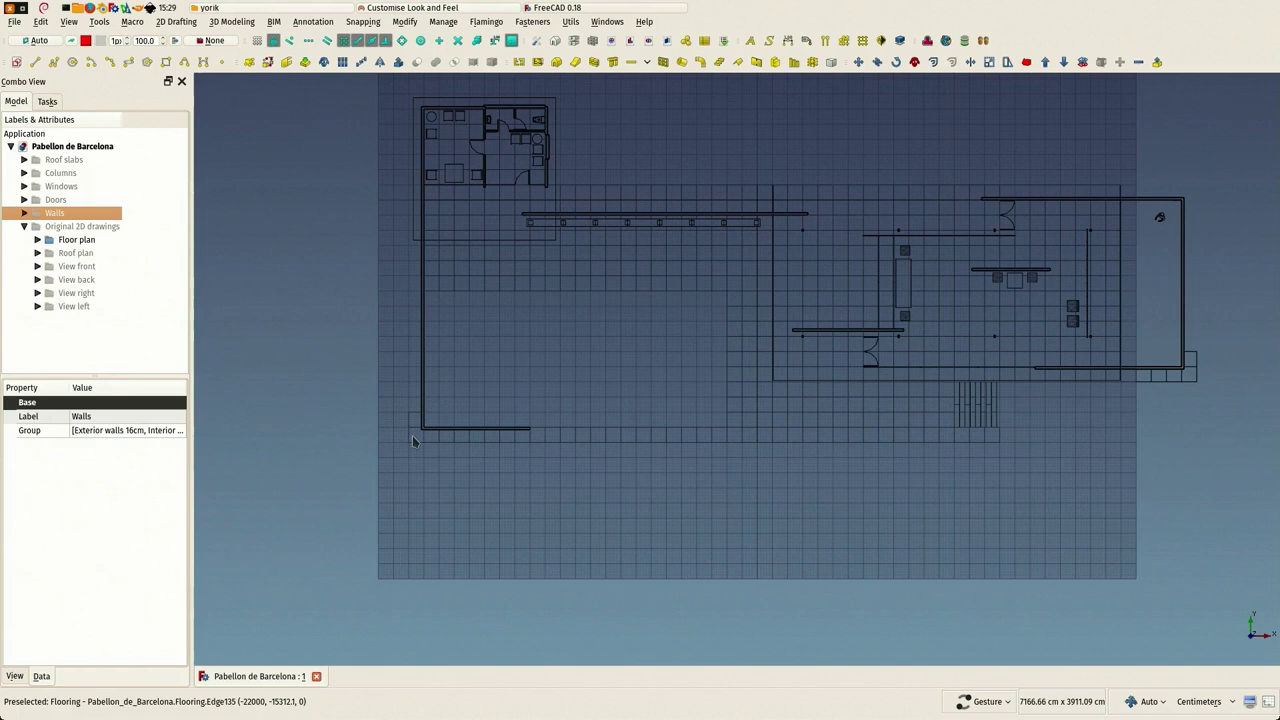
scroll(432, 441, up, 15)
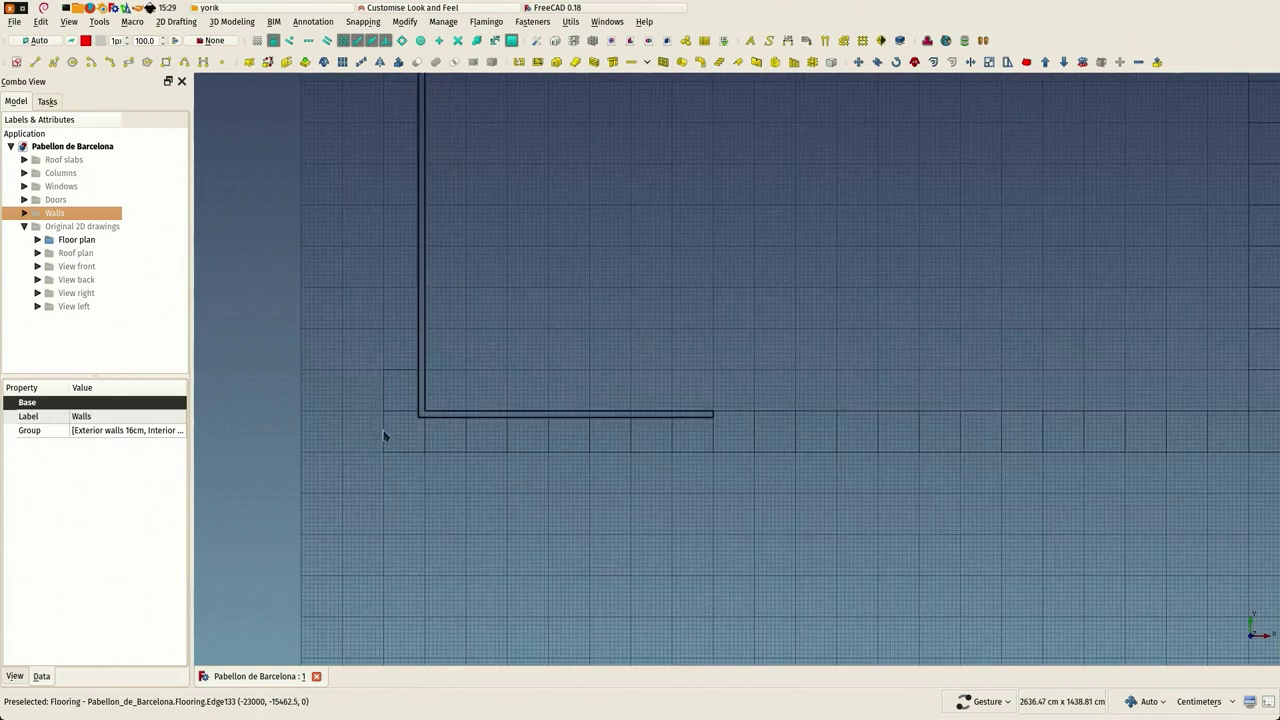
scroll(473, 393, up, 1)
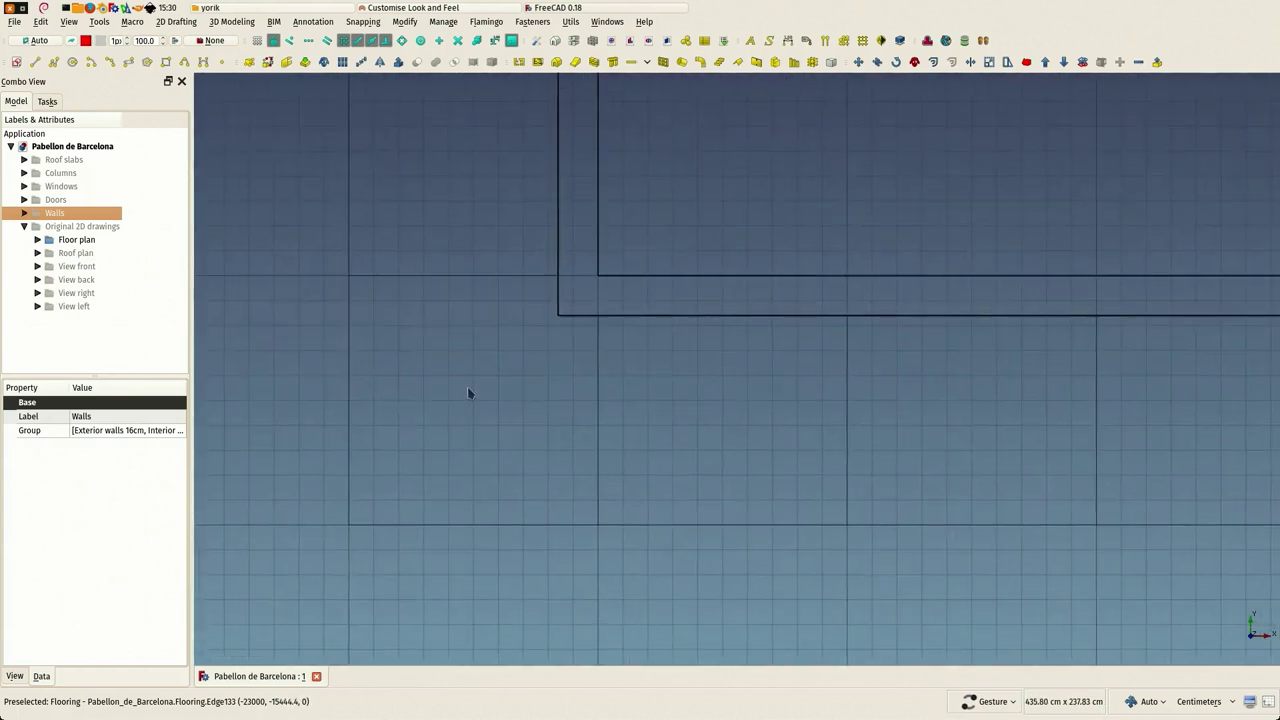
right_drag(474, 385, 523, 317)
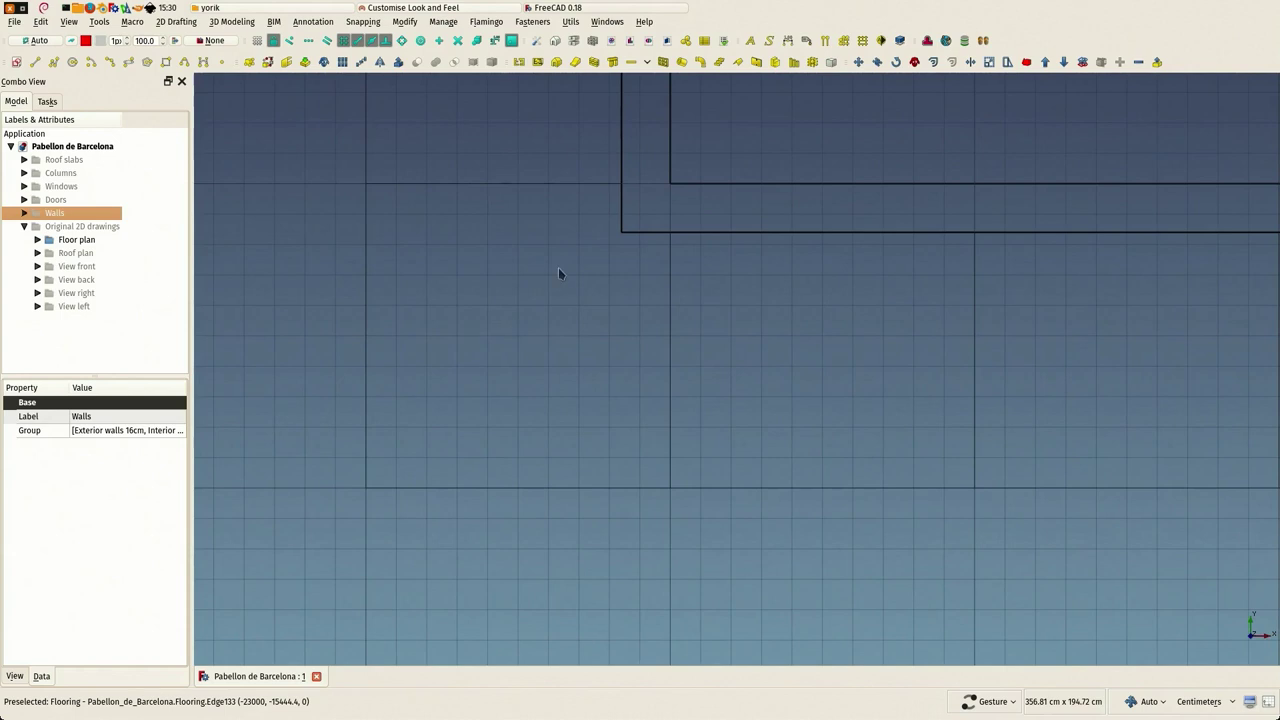
Step: Draw a 100 × 100 cm Draft rectangle at the grid corner with Make Face set to false
click(166, 62)
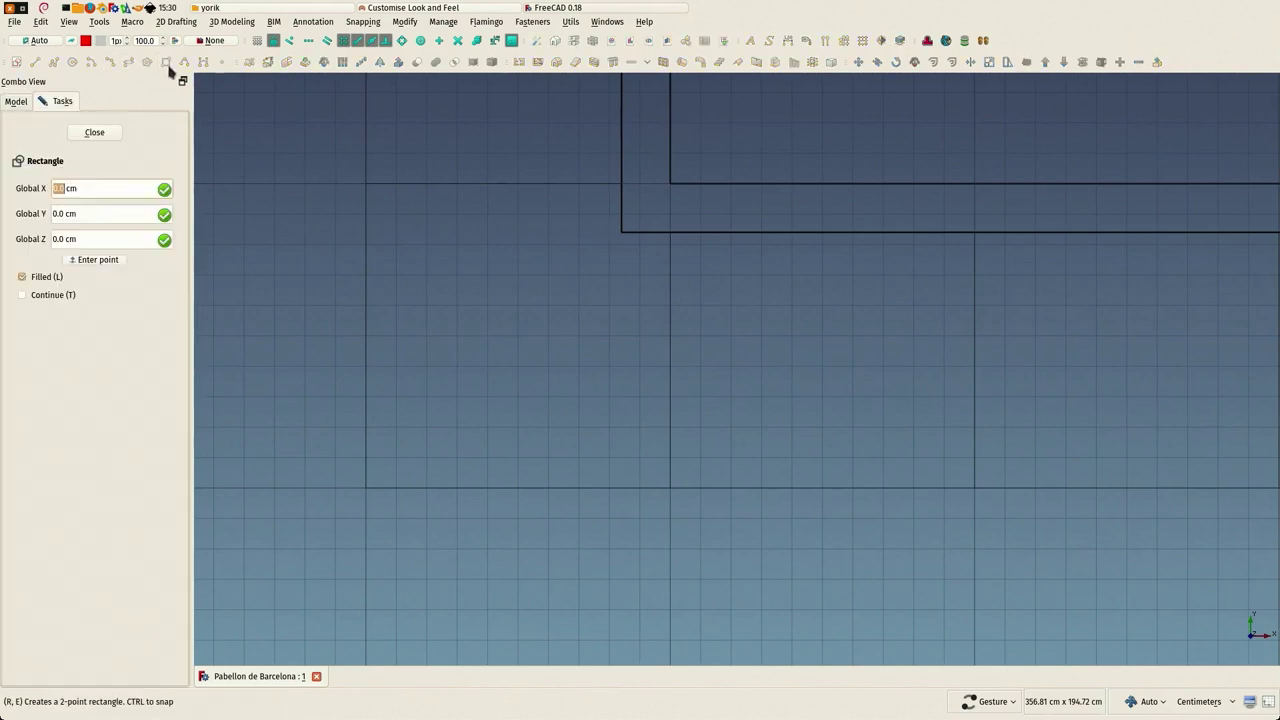
click(366, 183)
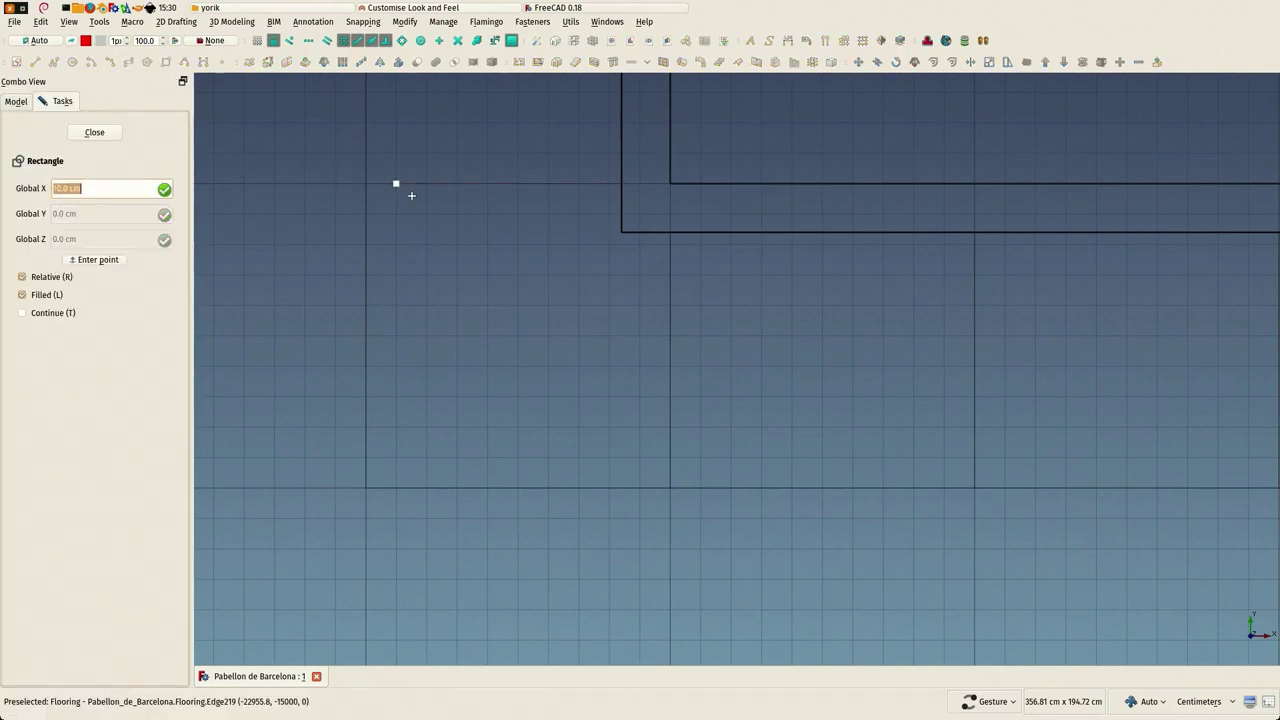
click(670, 488)
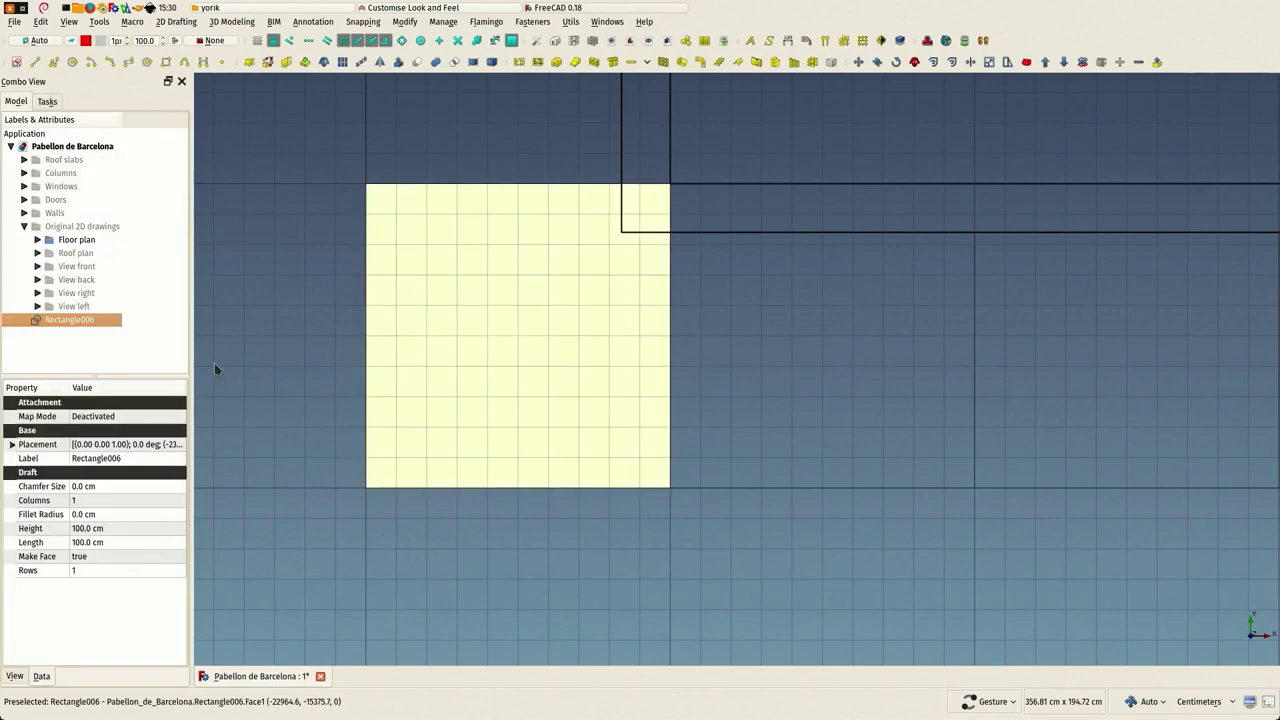
click(106, 560)
click(106, 557)
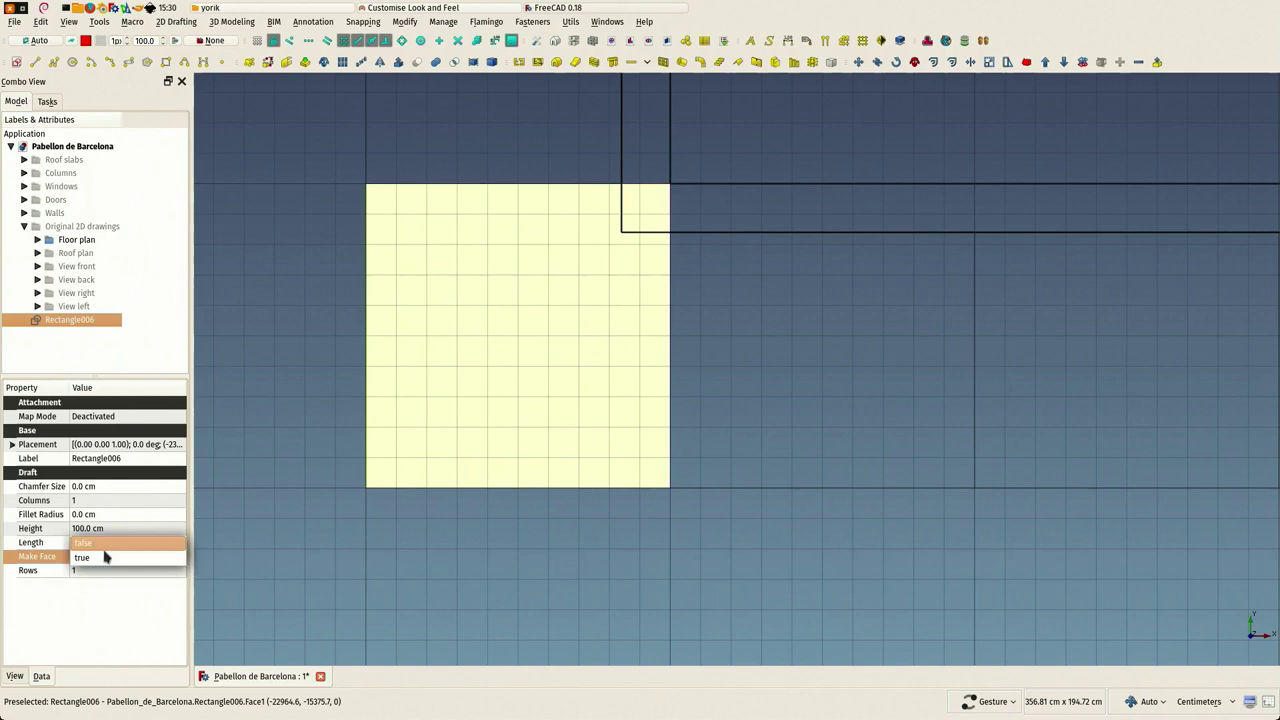
click(106, 565)
click(301, 301)
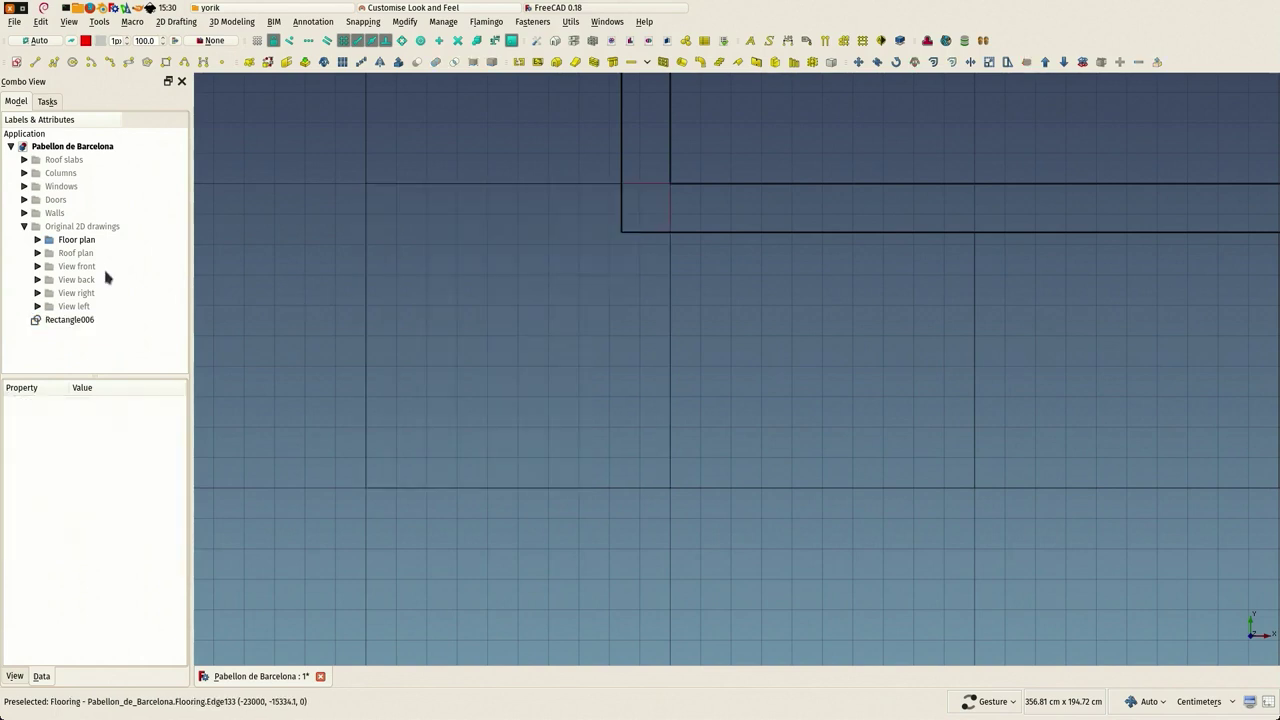
Step: Adjust Rectangle006's Line Width in its View properties and reselect it
click(68, 320)
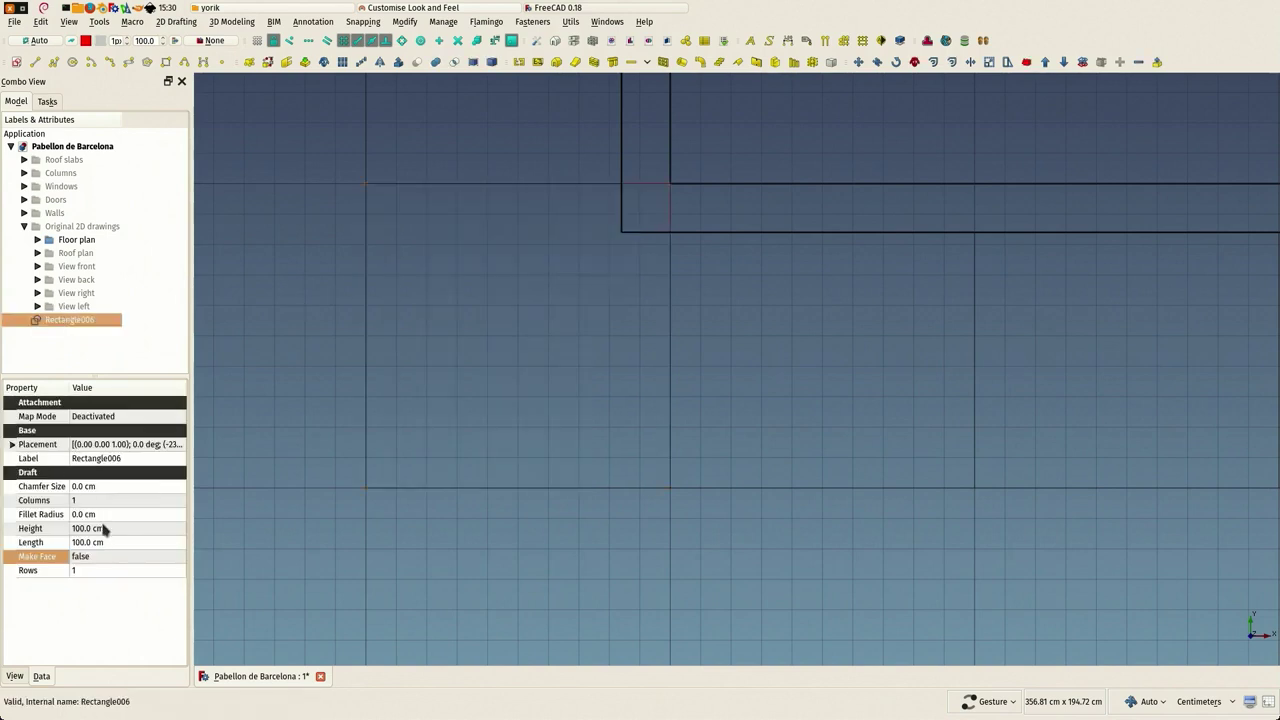
click(15, 677)
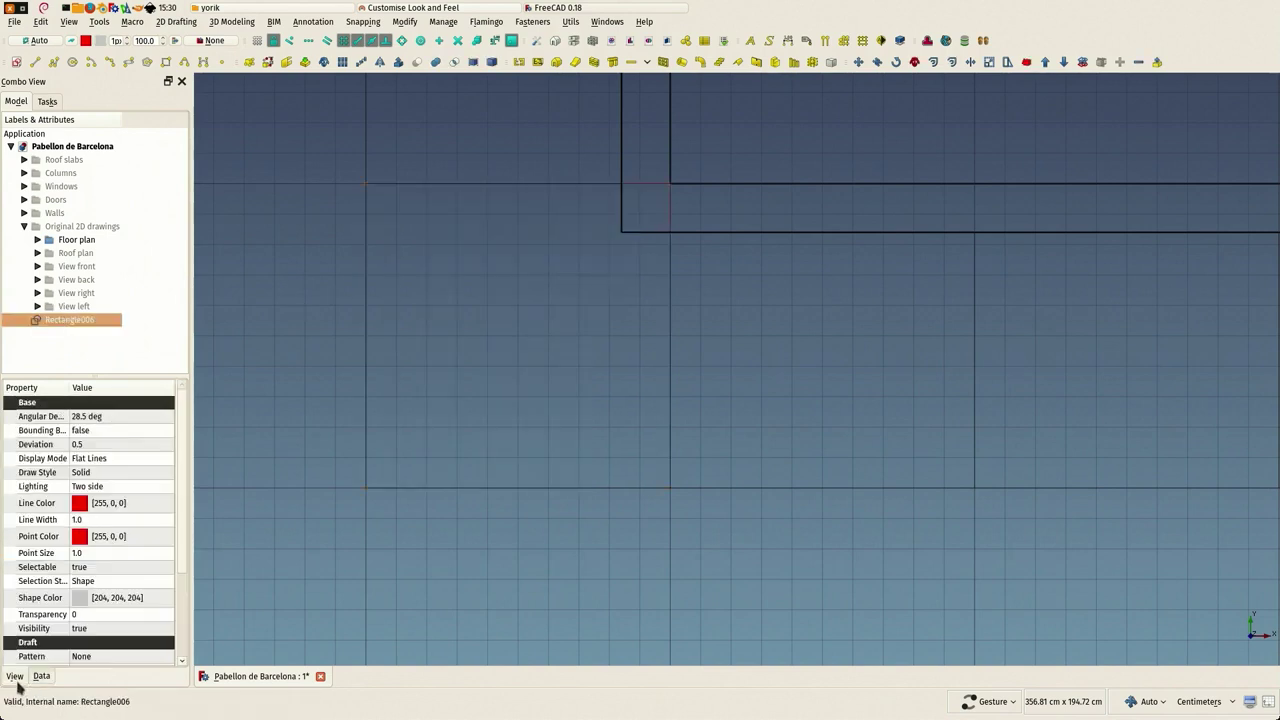
click(104, 520)
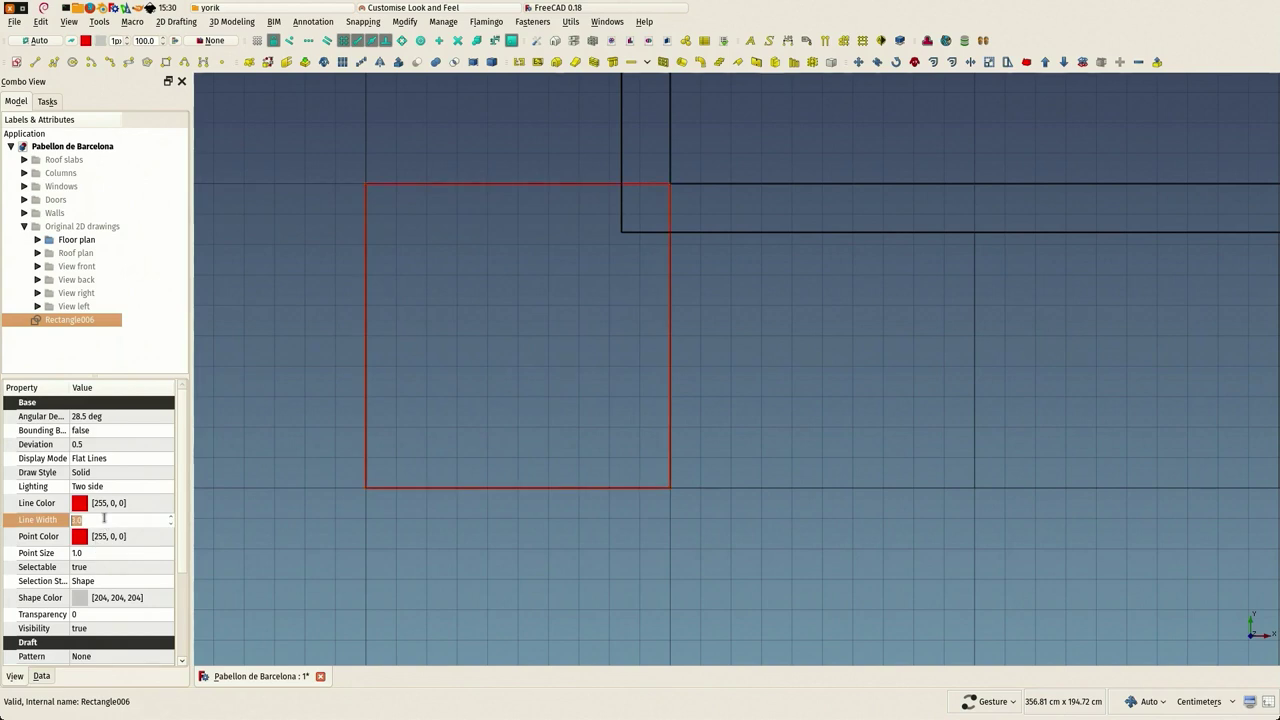
click(41, 677)
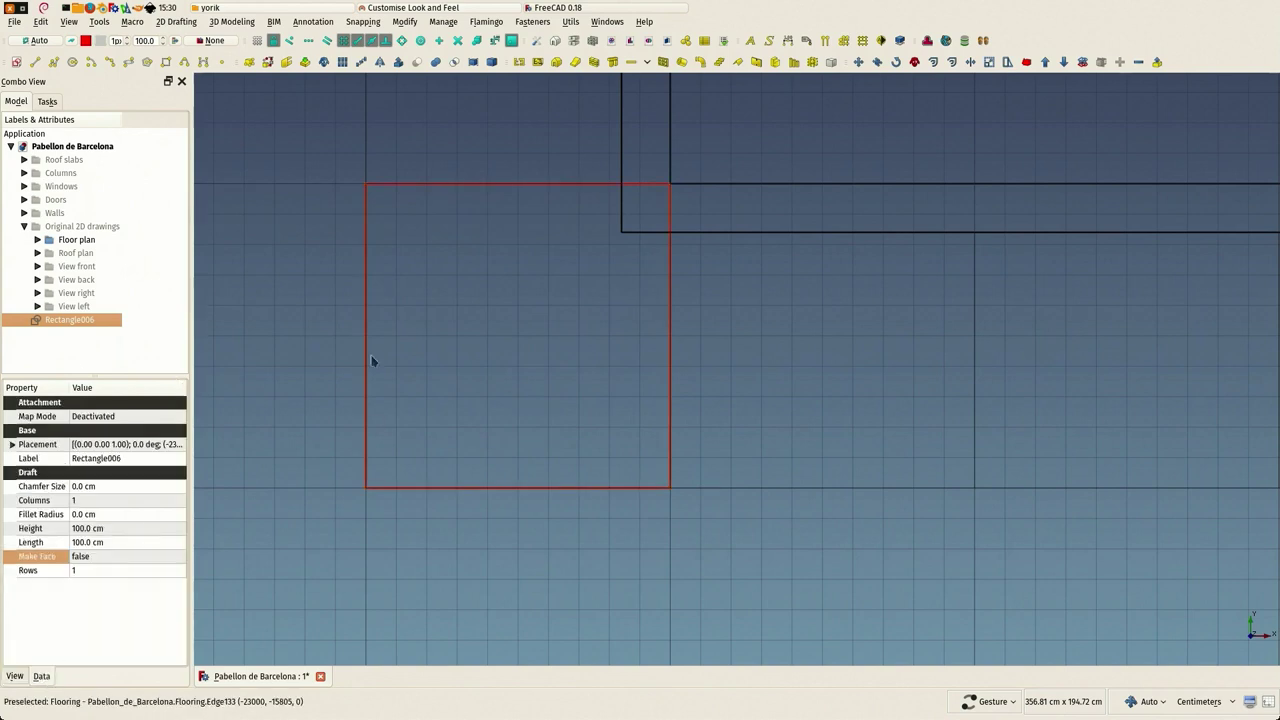
click(291, 309)
click(56, 321)
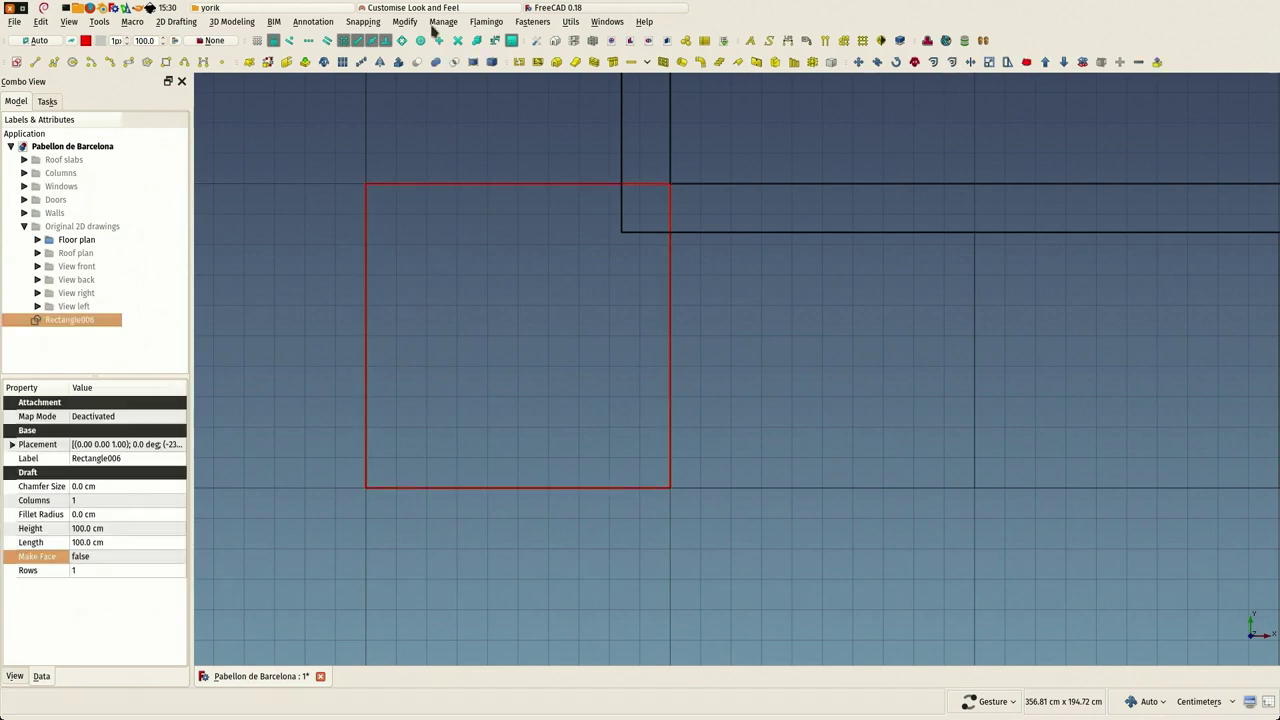
Step: Start a Part 2D Offset of Rectangle006 in Pipe mode with Arc joins, raising the offset from 0.1 cm
click(226, 22)
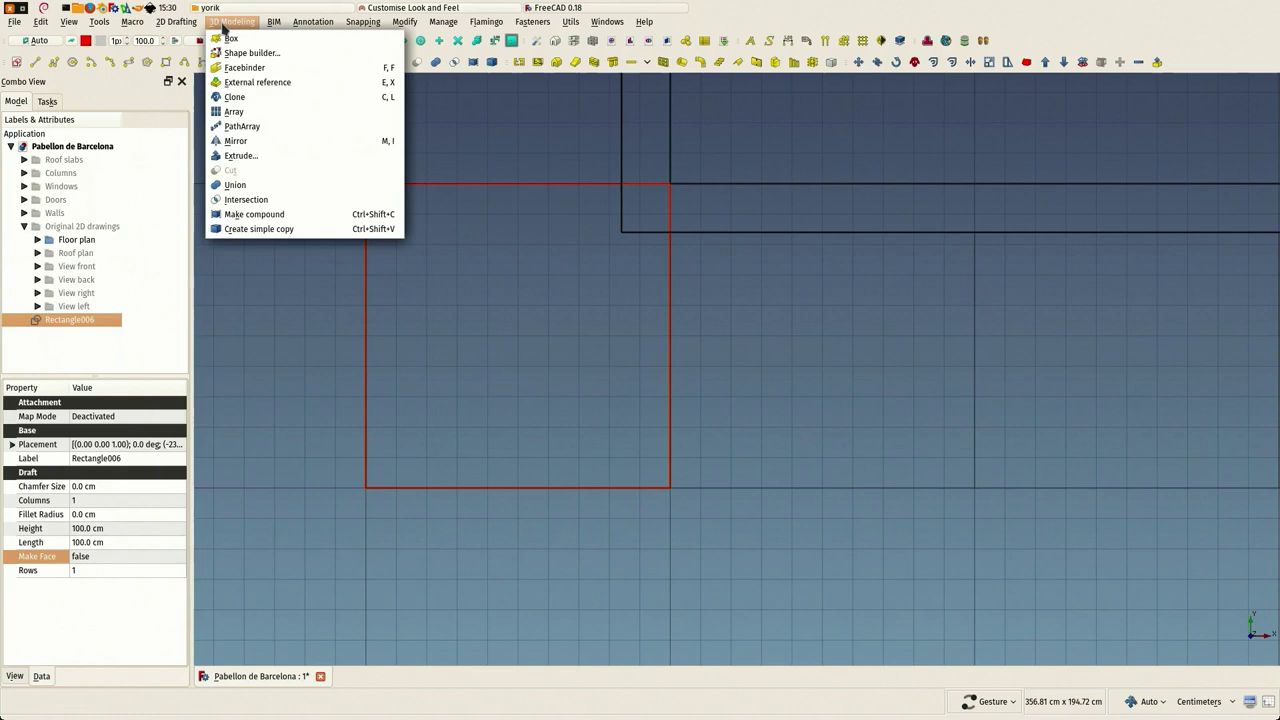
mouse_move(406, 34)
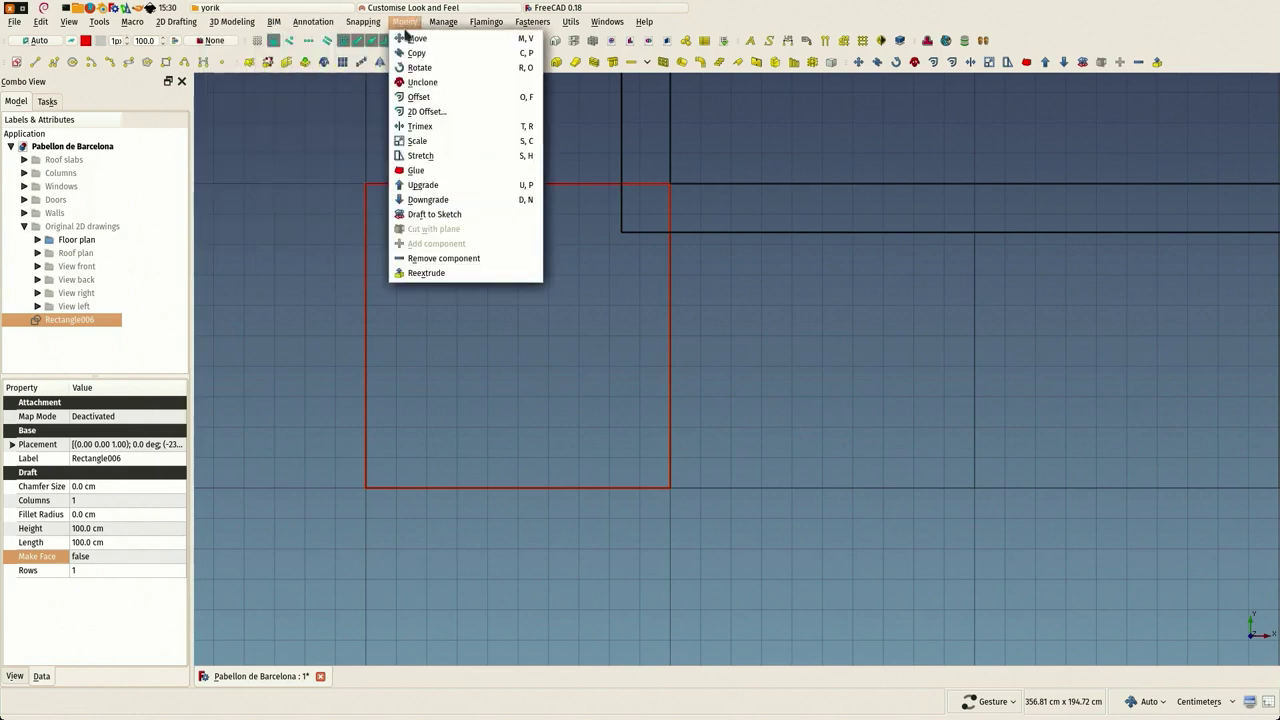
click(435, 117)
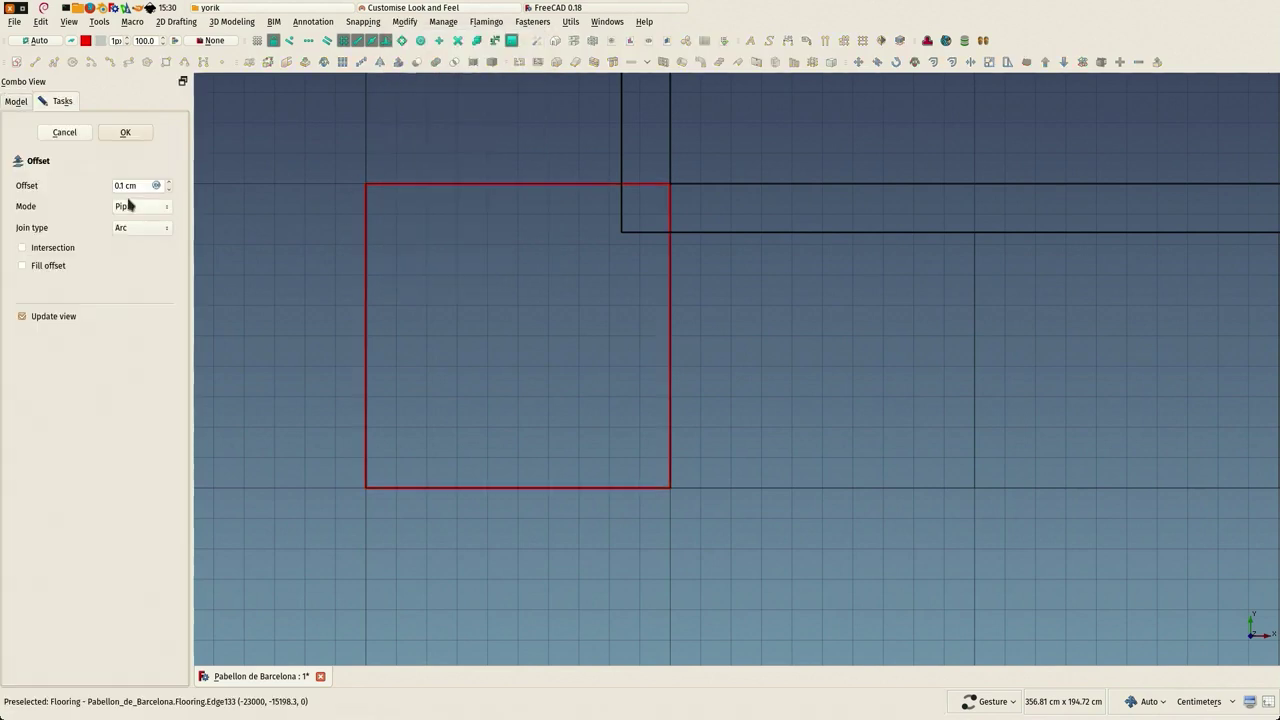
scroll(357, 180, up, 5)
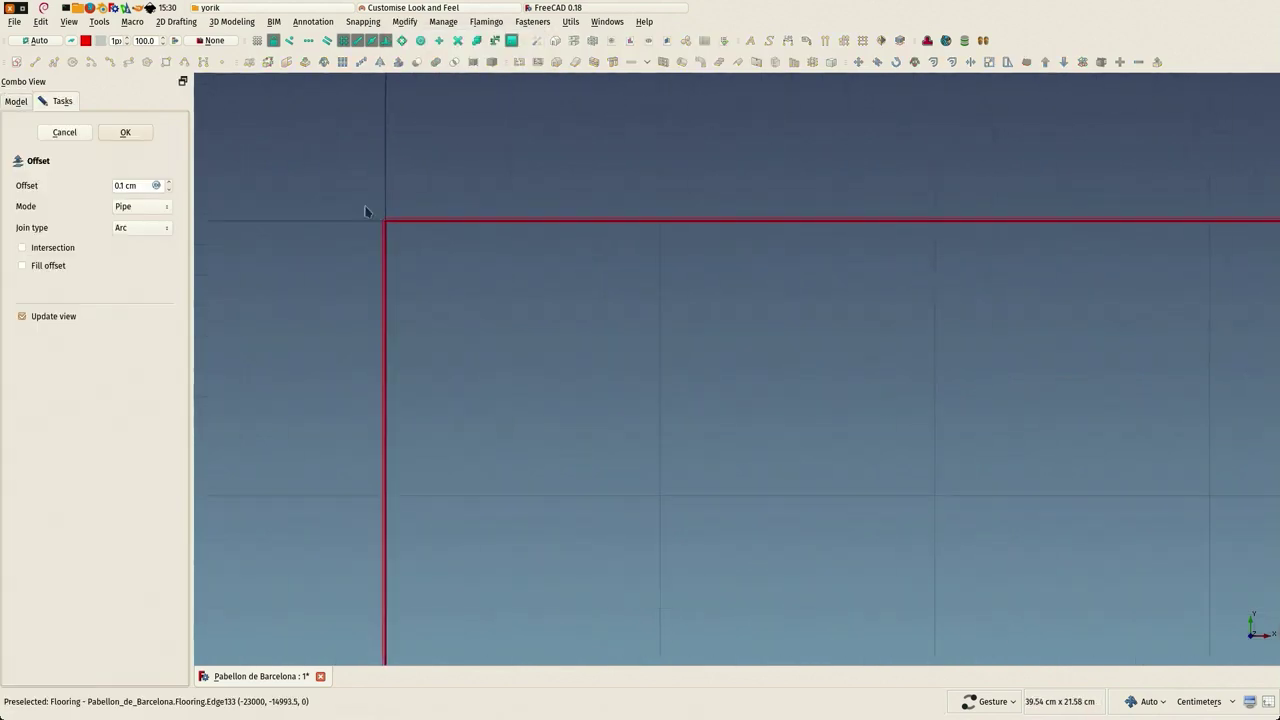
scroll(380, 224, up, 5)
key(Up)
key(Up)
key(Up)
key(Up)
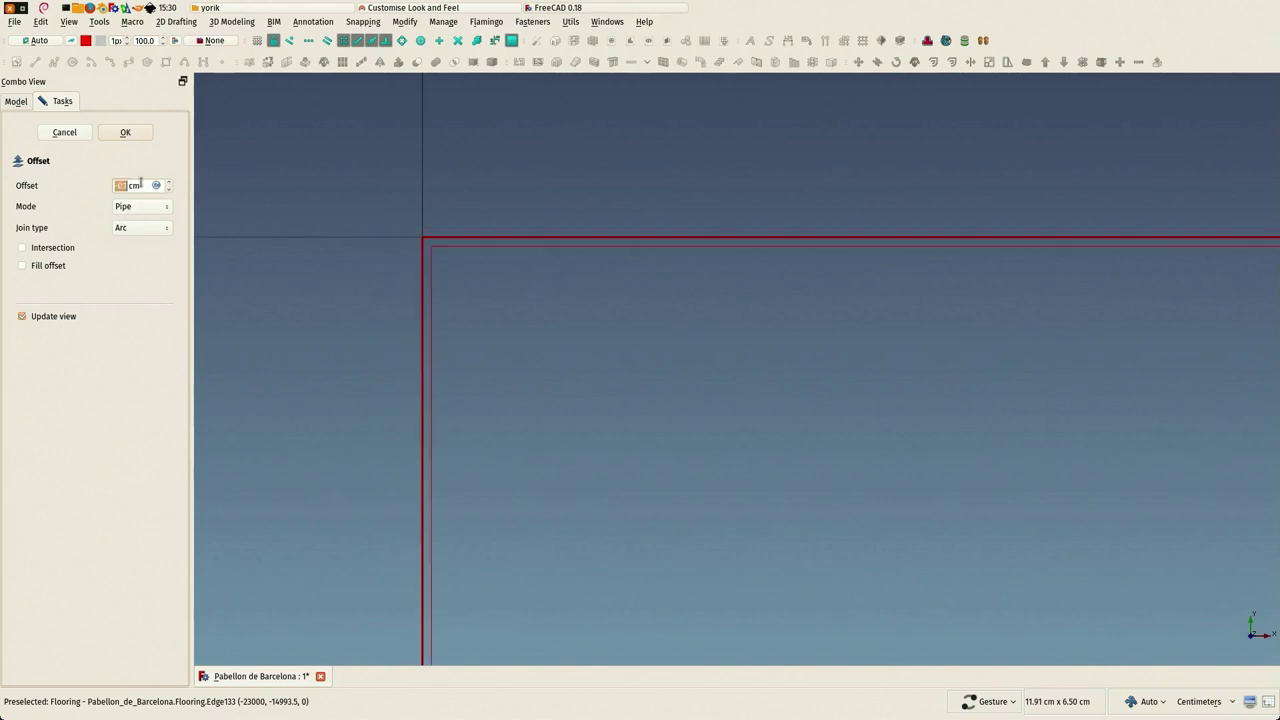
scroll(531, 175, down, 1)
scroll(531, 174, down, 10)
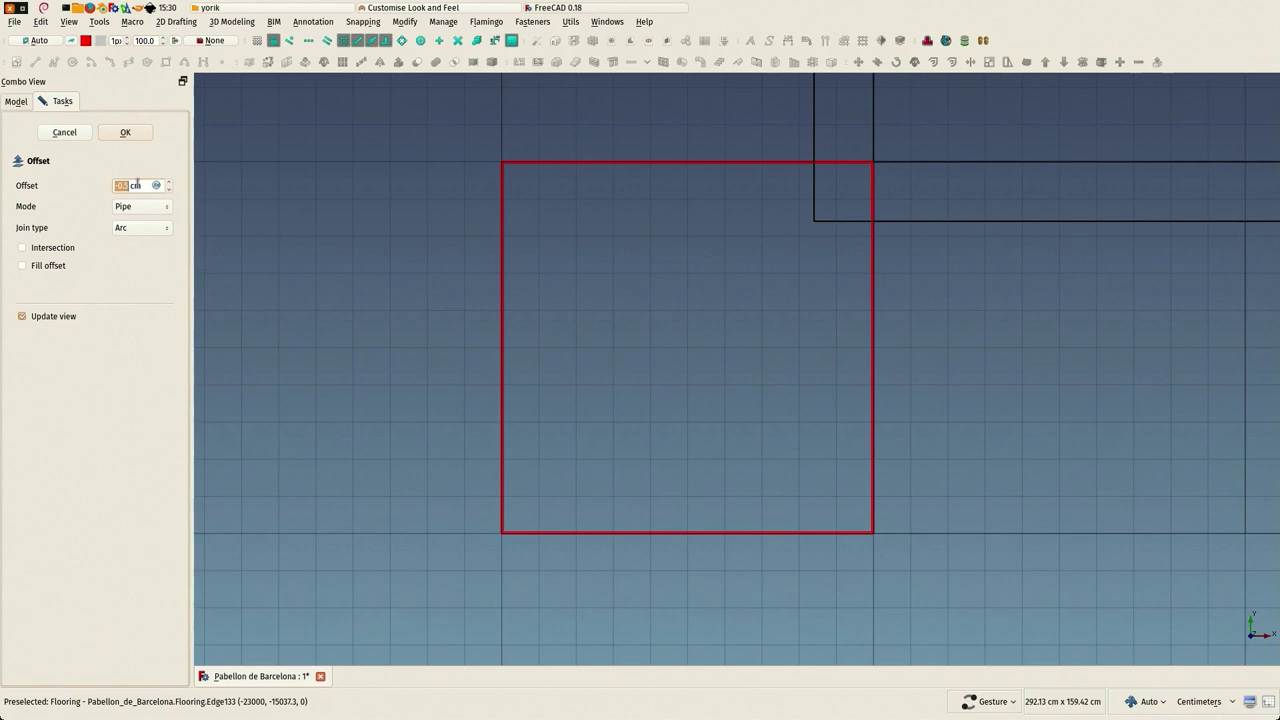
Step: Confirm the offset to create Offset2D and hide the source Rectangle006
click(125, 134)
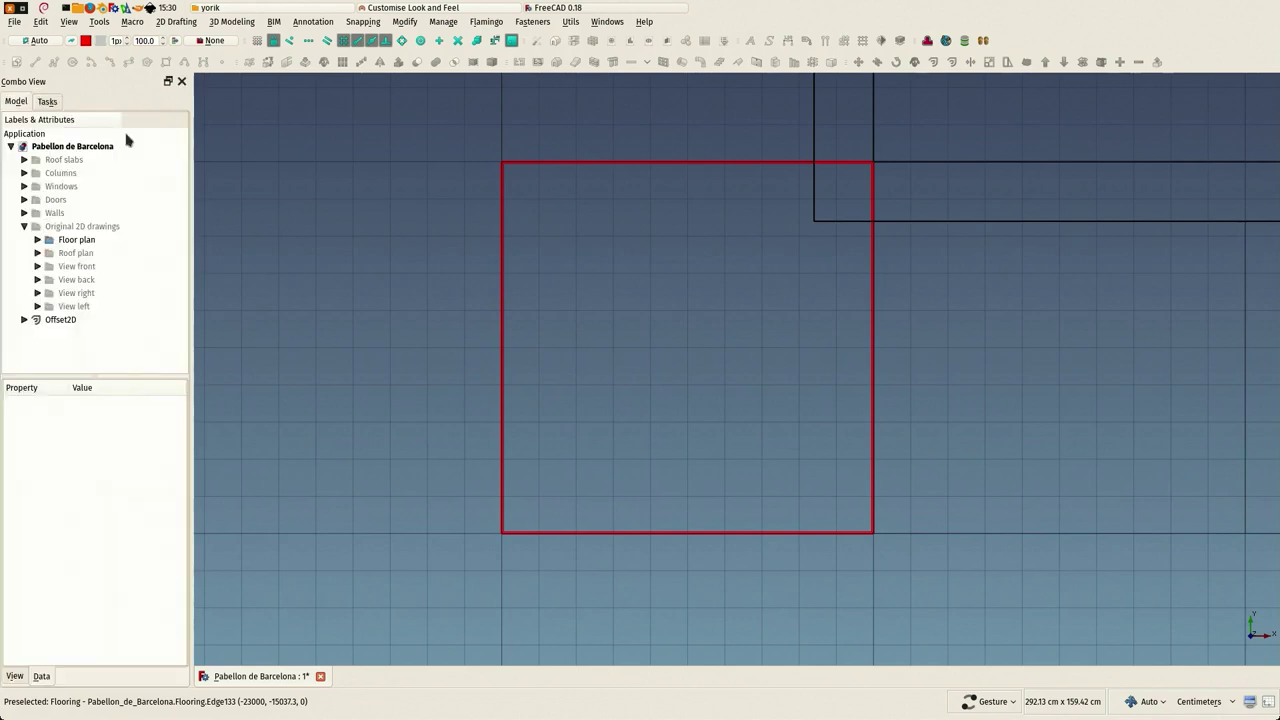
click(24, 321)
click(76, 334)
right_click(78, 335)
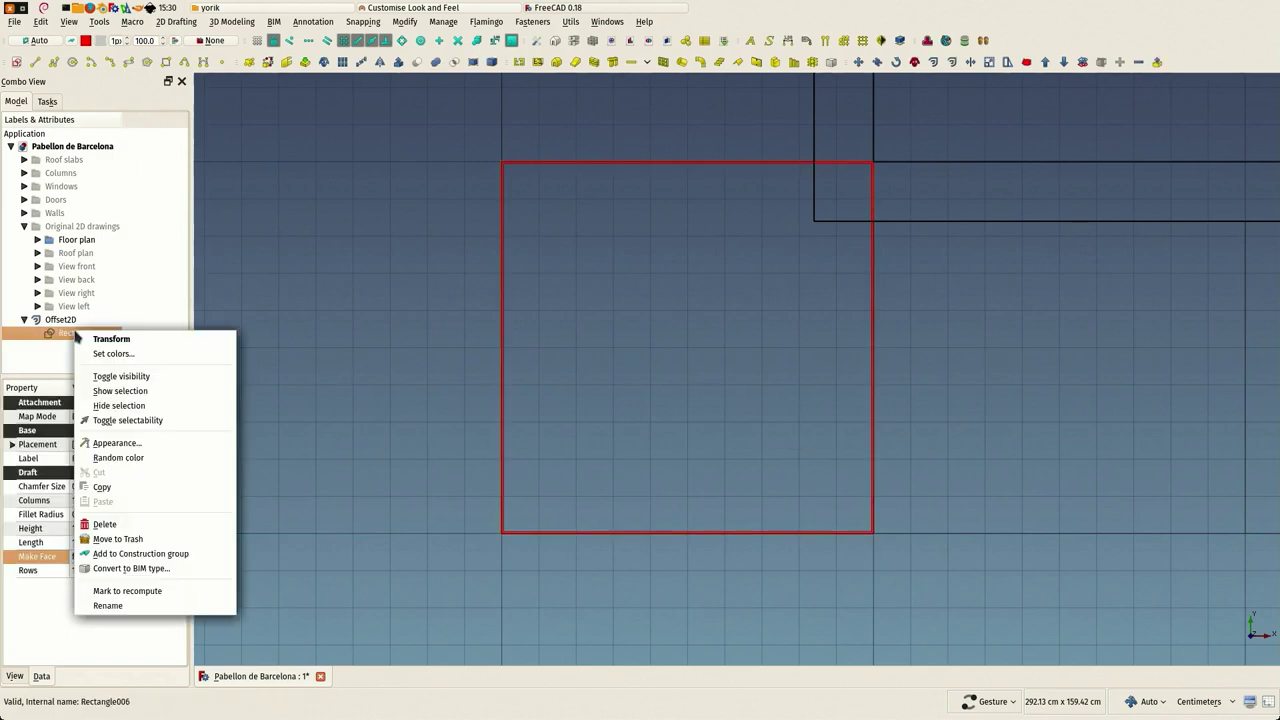
click(107, 376)
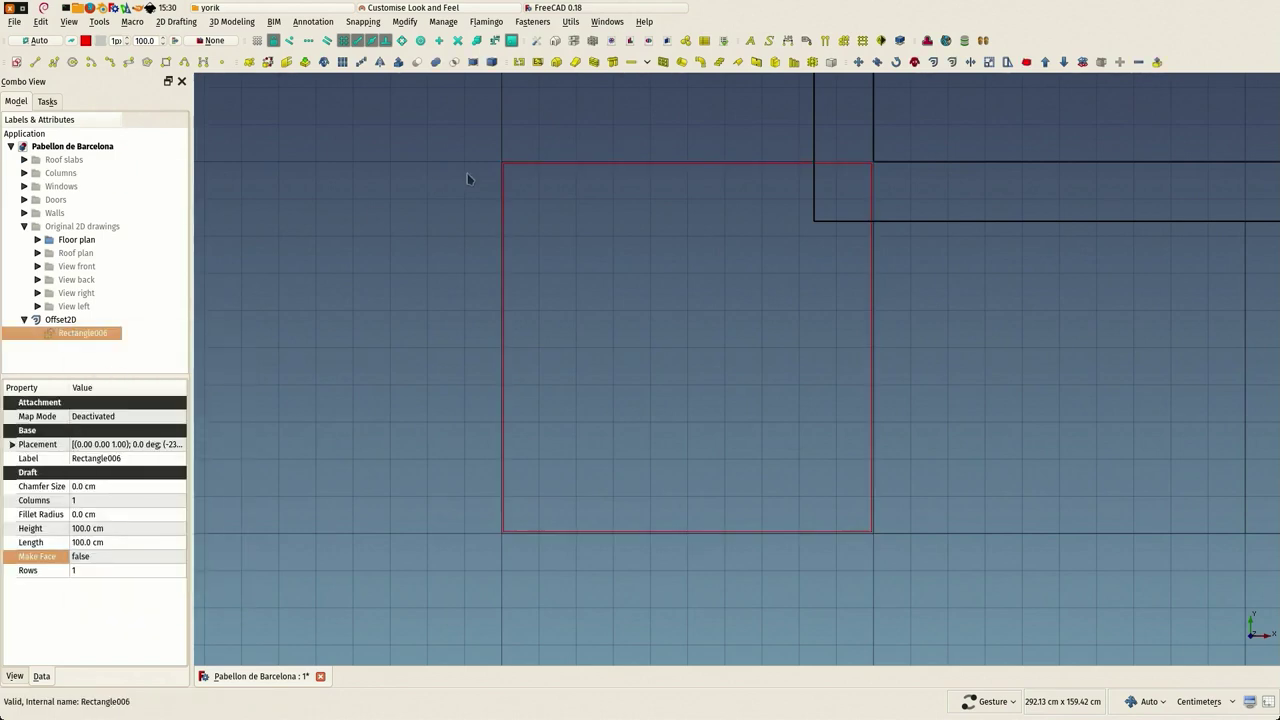
Step: Re-frame the tile outline and select Offset2D
scroll(467, 178, up, 5)
click(580, 165)
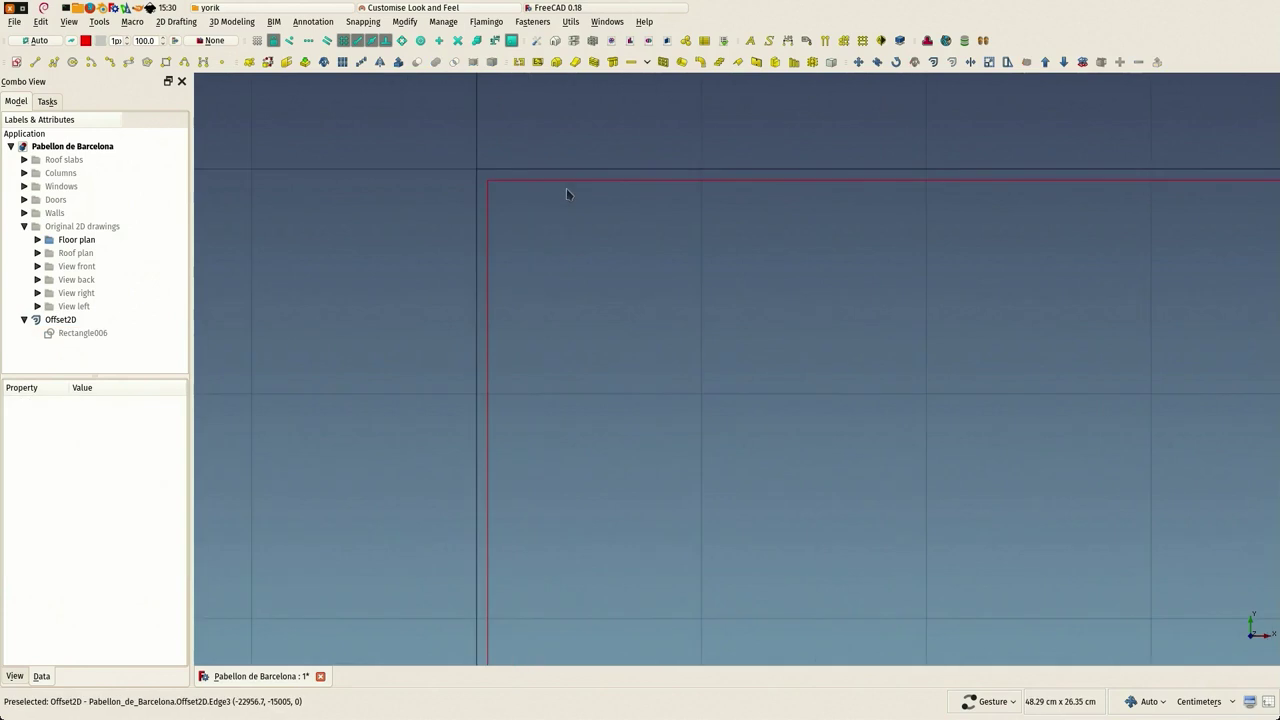
scroll(566, 193, down, 5)
right_drag(551, 297, 457, 294)
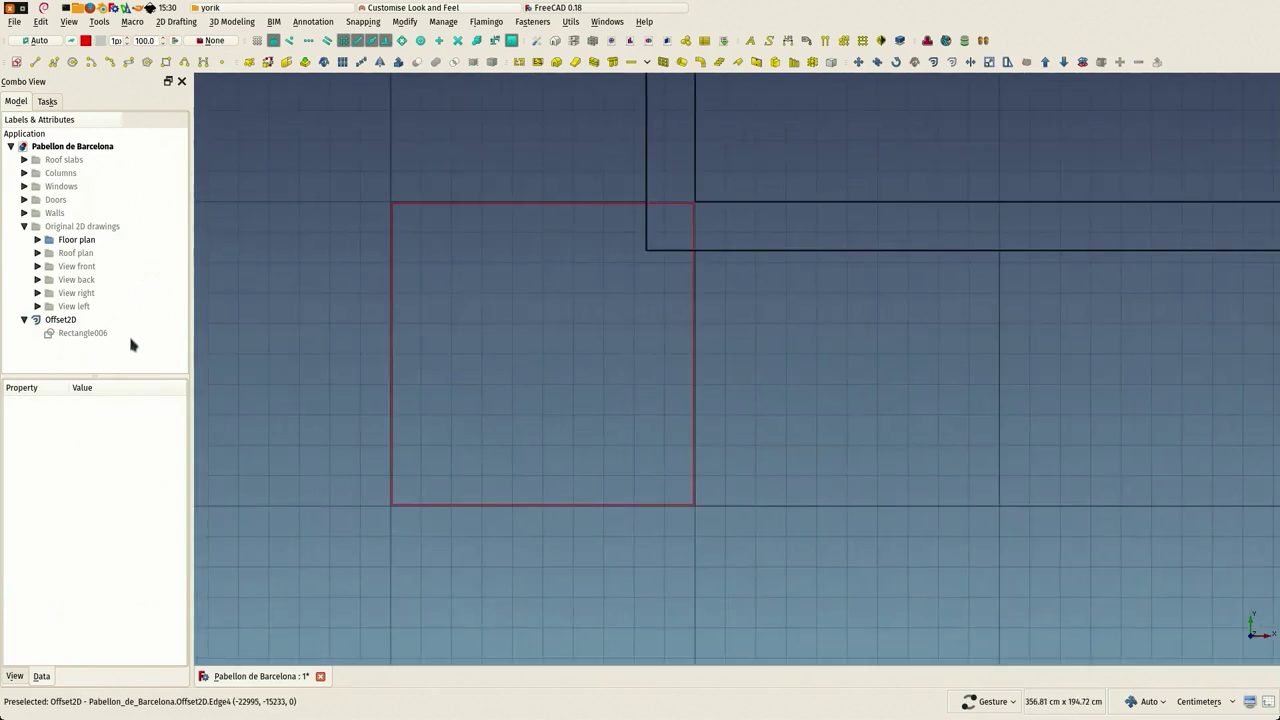
click(24, 319)
click(55, 319)
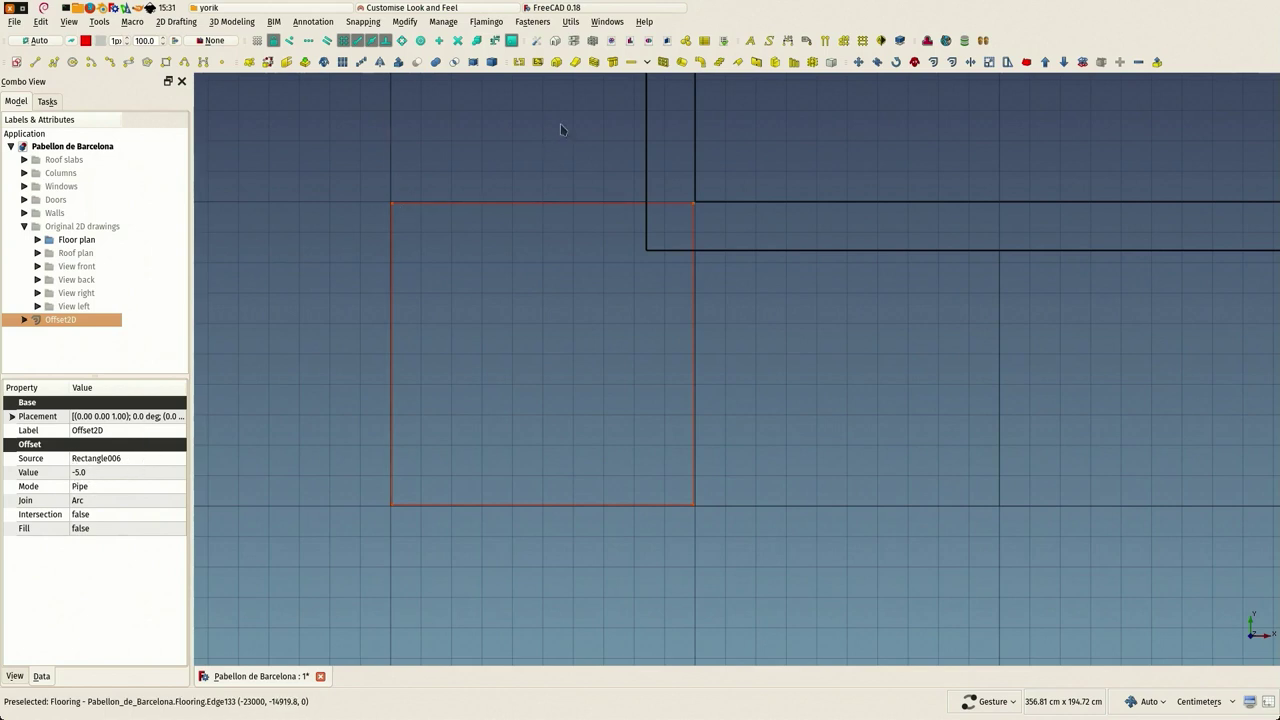
Step: Create an Arch Structure from Offset2D and view it from the front with the View front drawing shown
click(612, 62)
scroll(463, 289, down, 4)
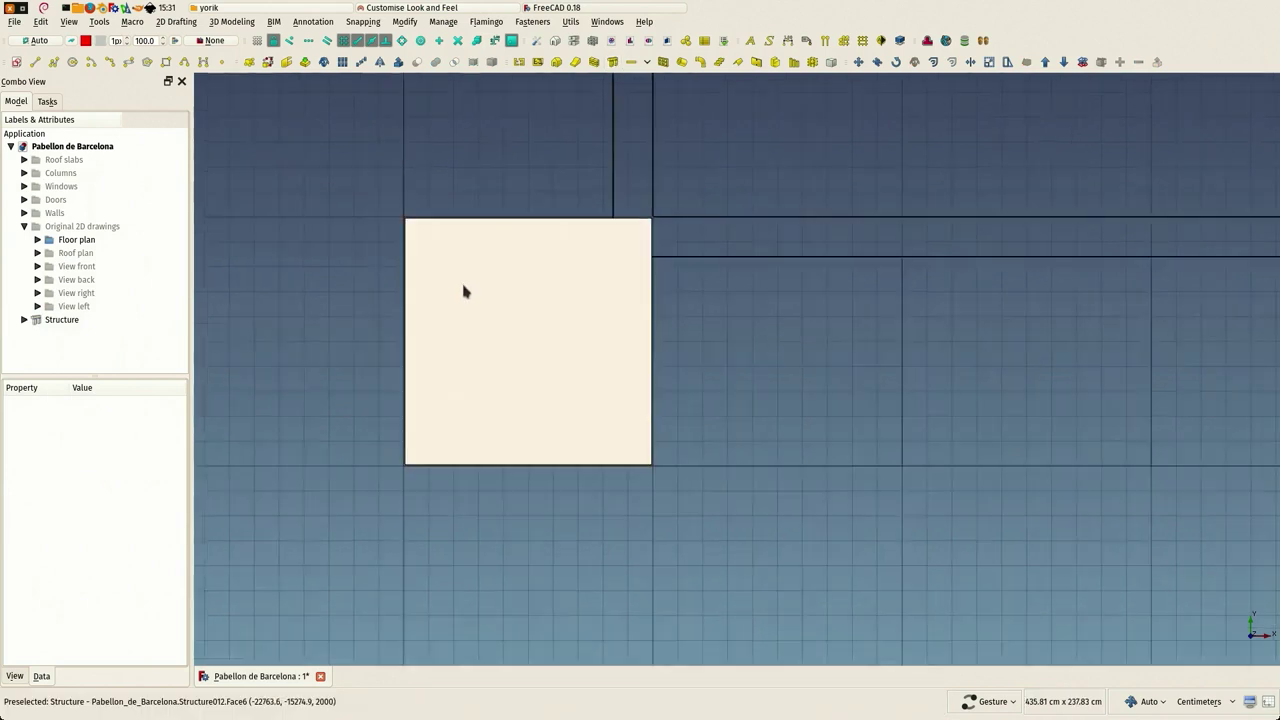
drag(449, 342, 319, 434)
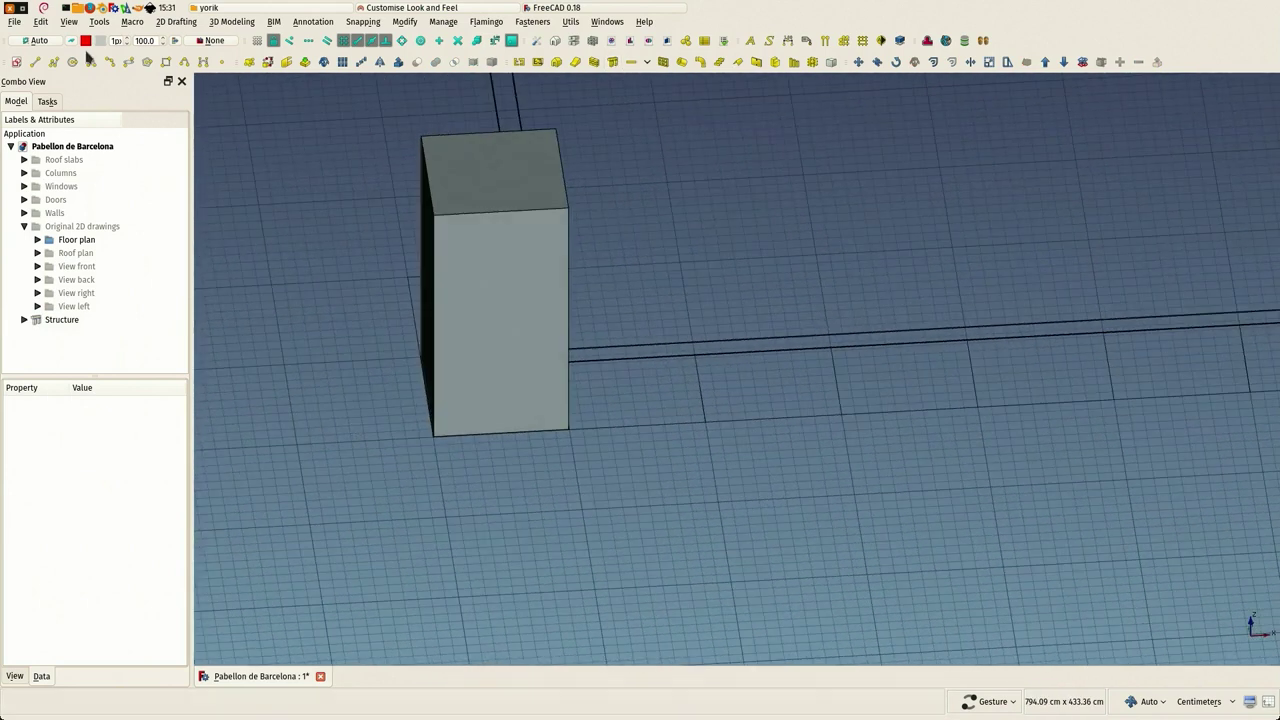
click(68, 21)
mouse_move(117, 105)
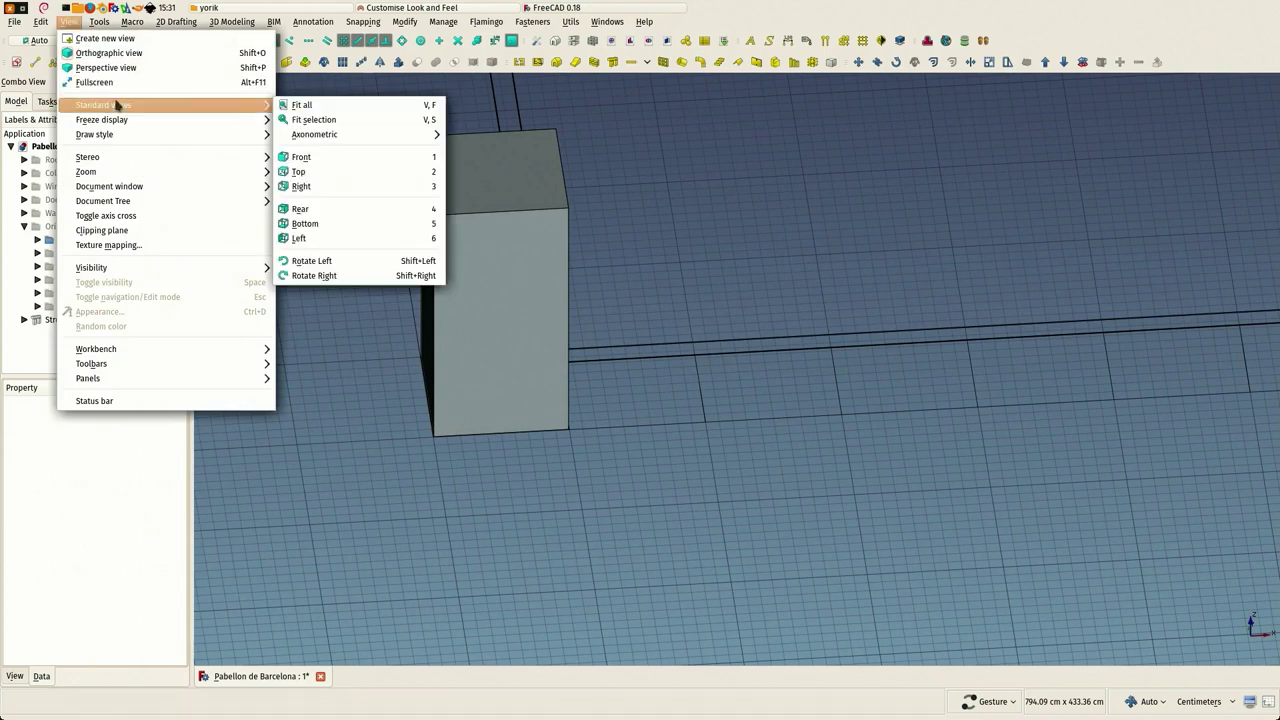
click(301, 157)
scroll(472, 277, down, 5)
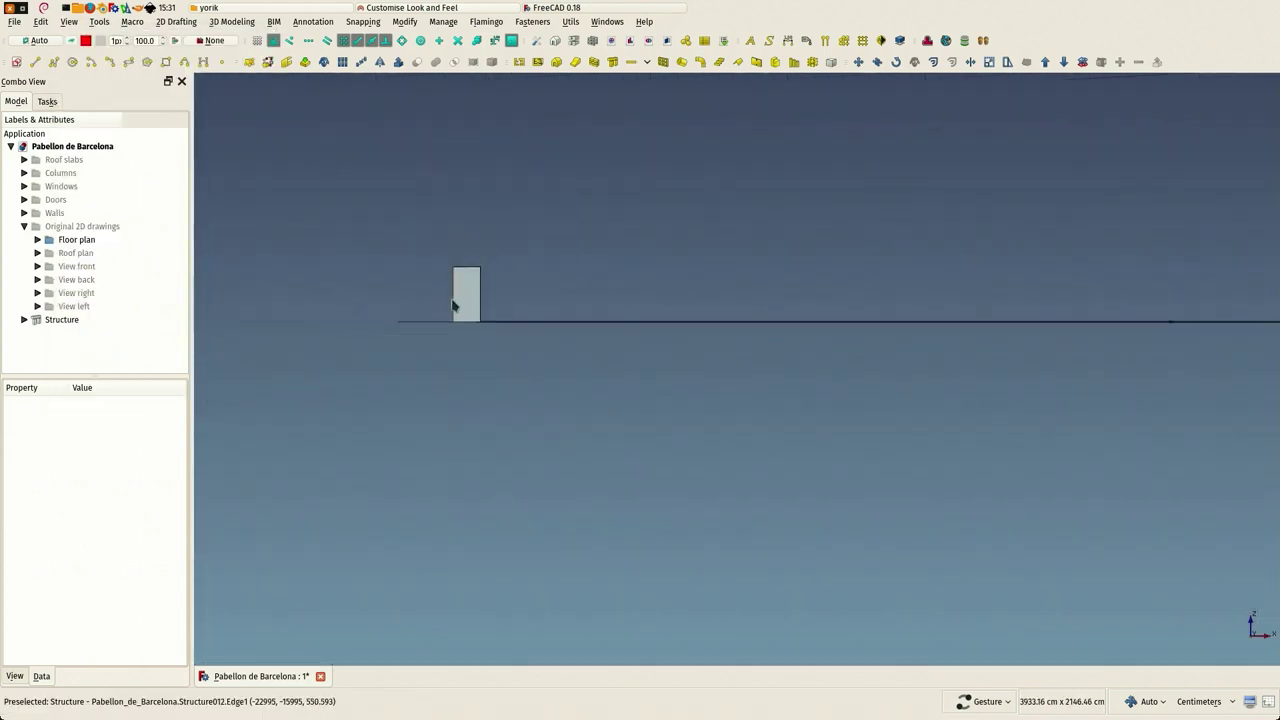
click(63, 267)
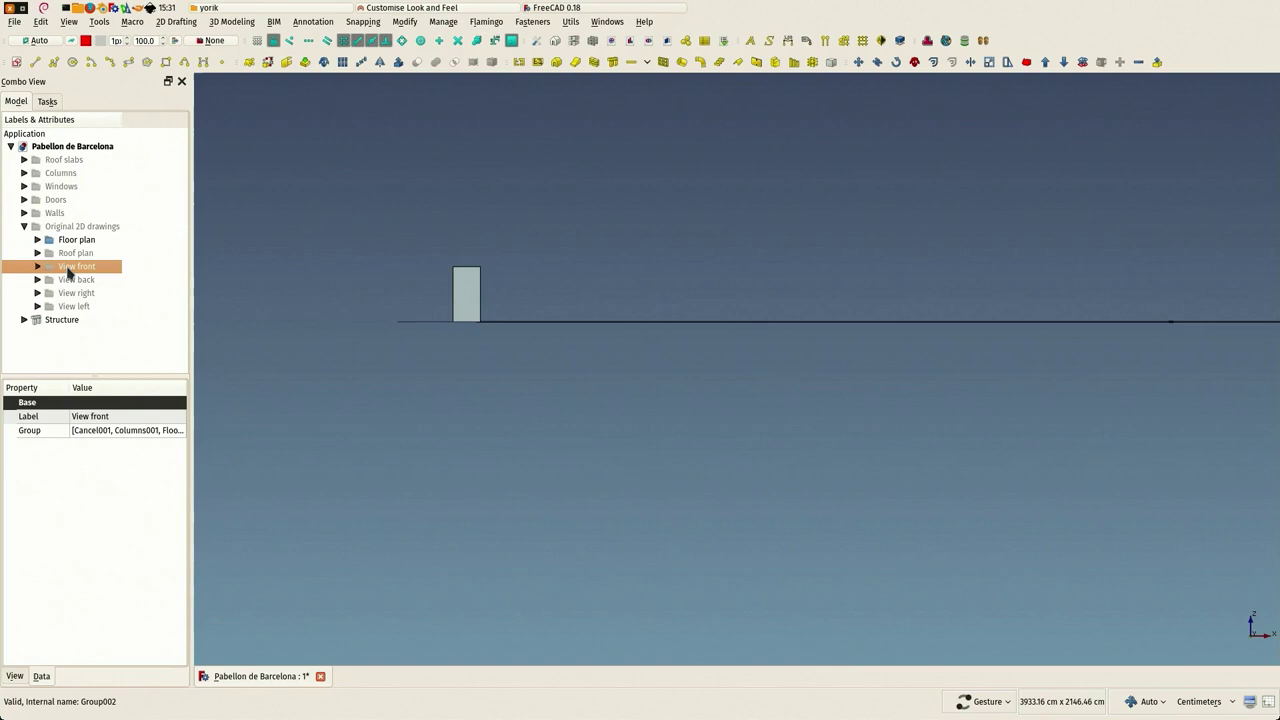
key(space)
scroll(470, 315, up, 10)
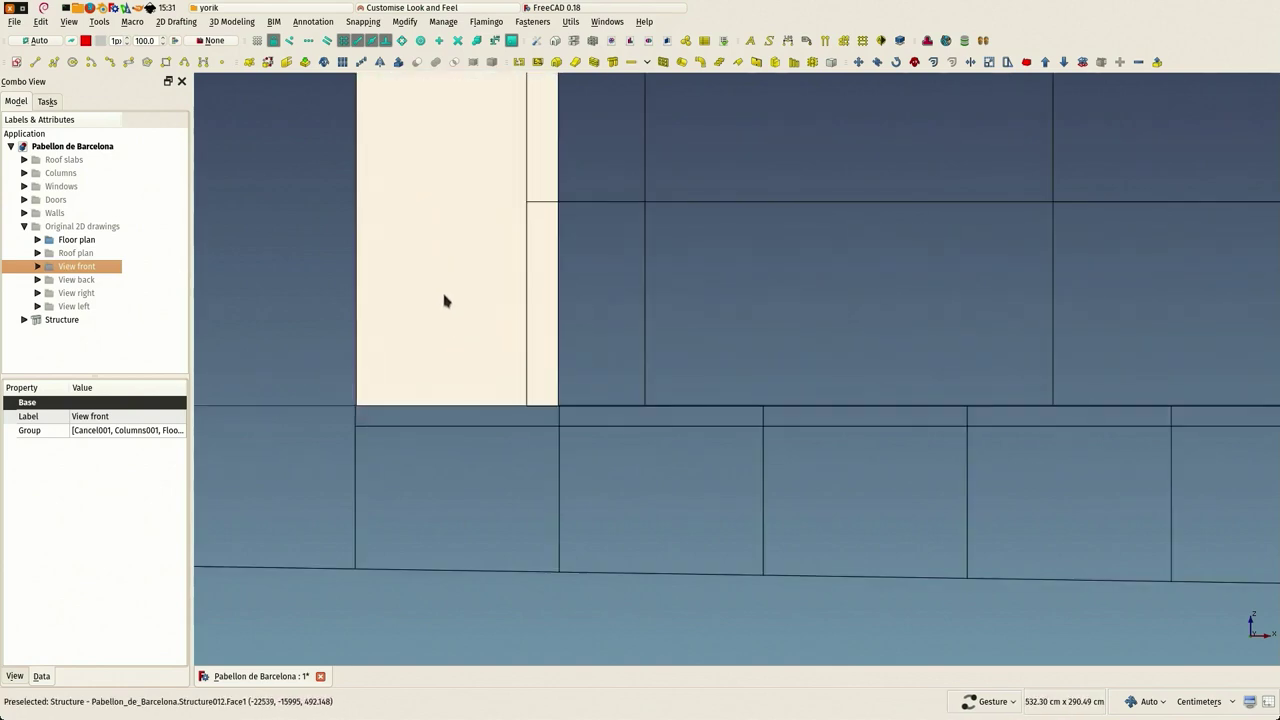
scroll(375, 375, up, 1)
Step: Set the Structure's Normal z to -1 so it extrudes downward
click(406, 323)
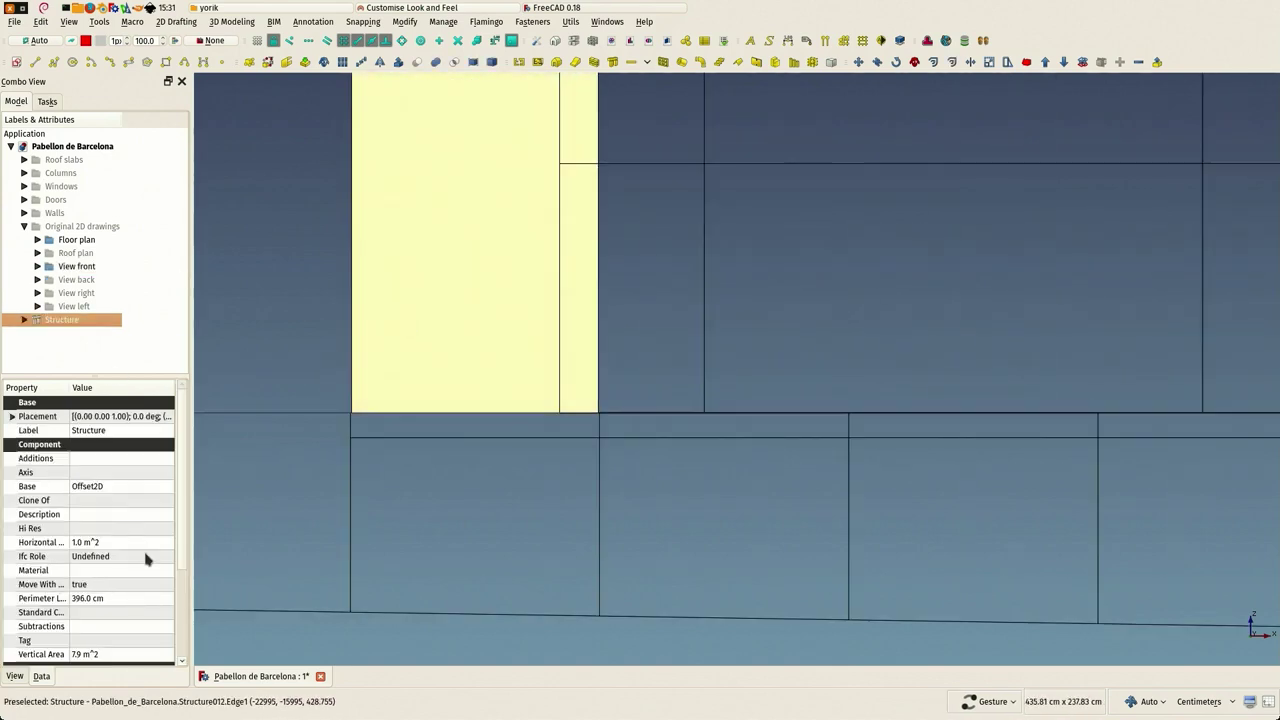
scroll(145, 559, down, 3)
click(11, 612)
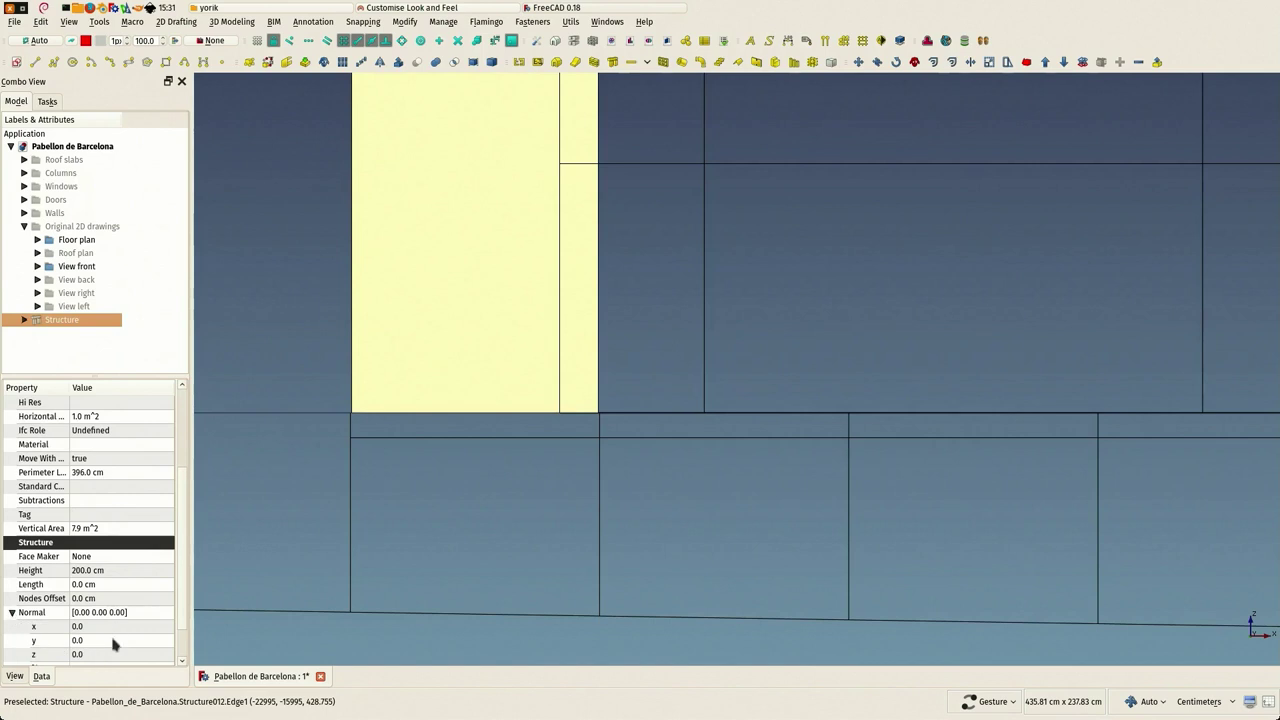
click(97, 654)
text(1)
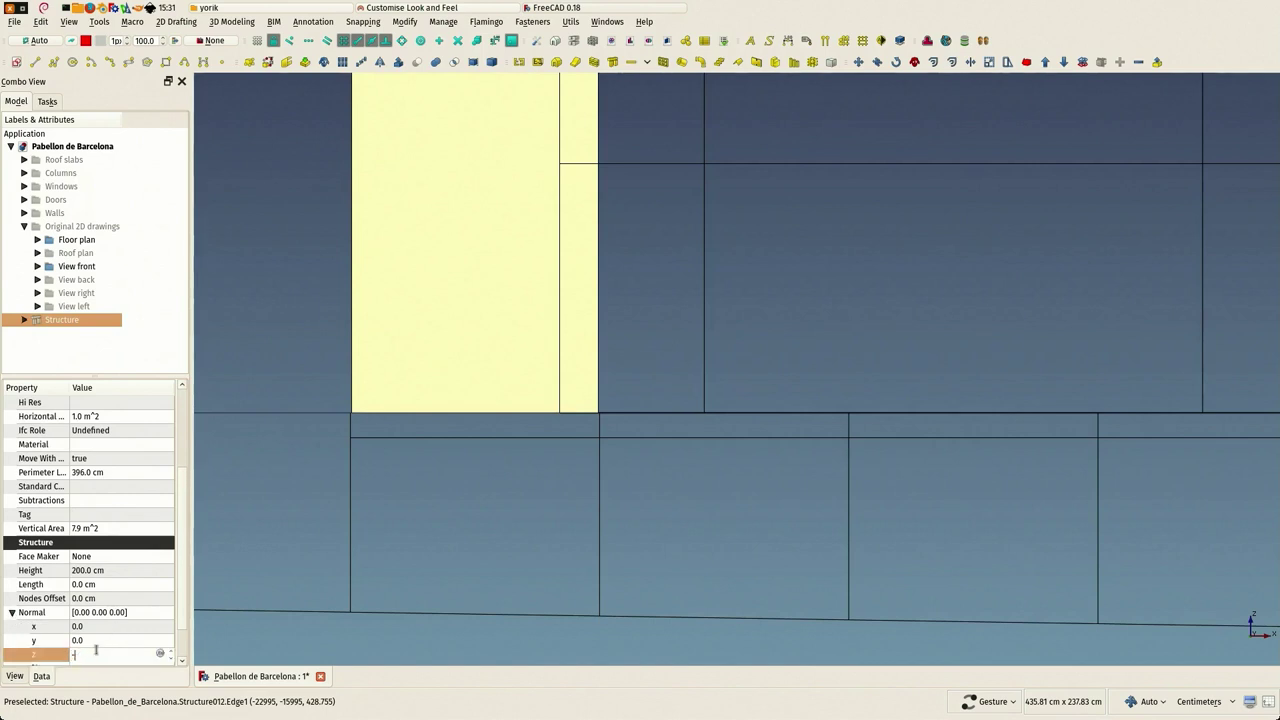
key(Return)
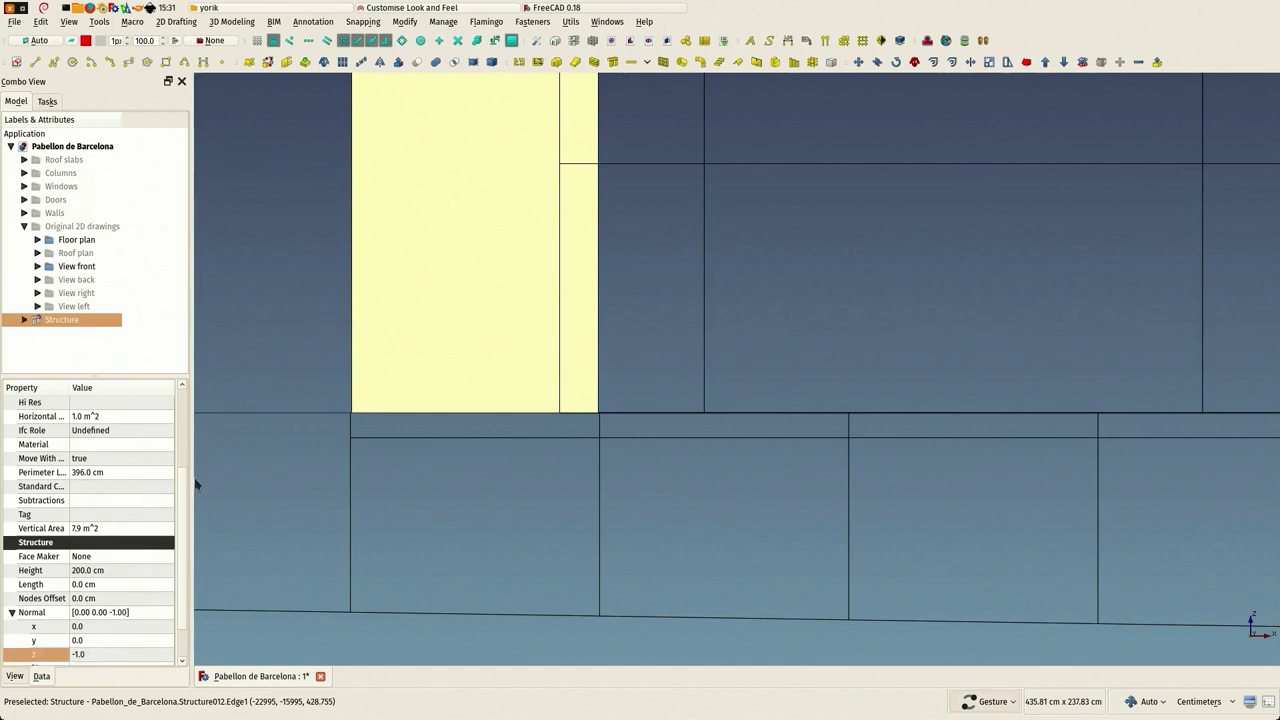
Step: Set the tile structure's Height to 10 cm
scroll(107, 529, down, 1)
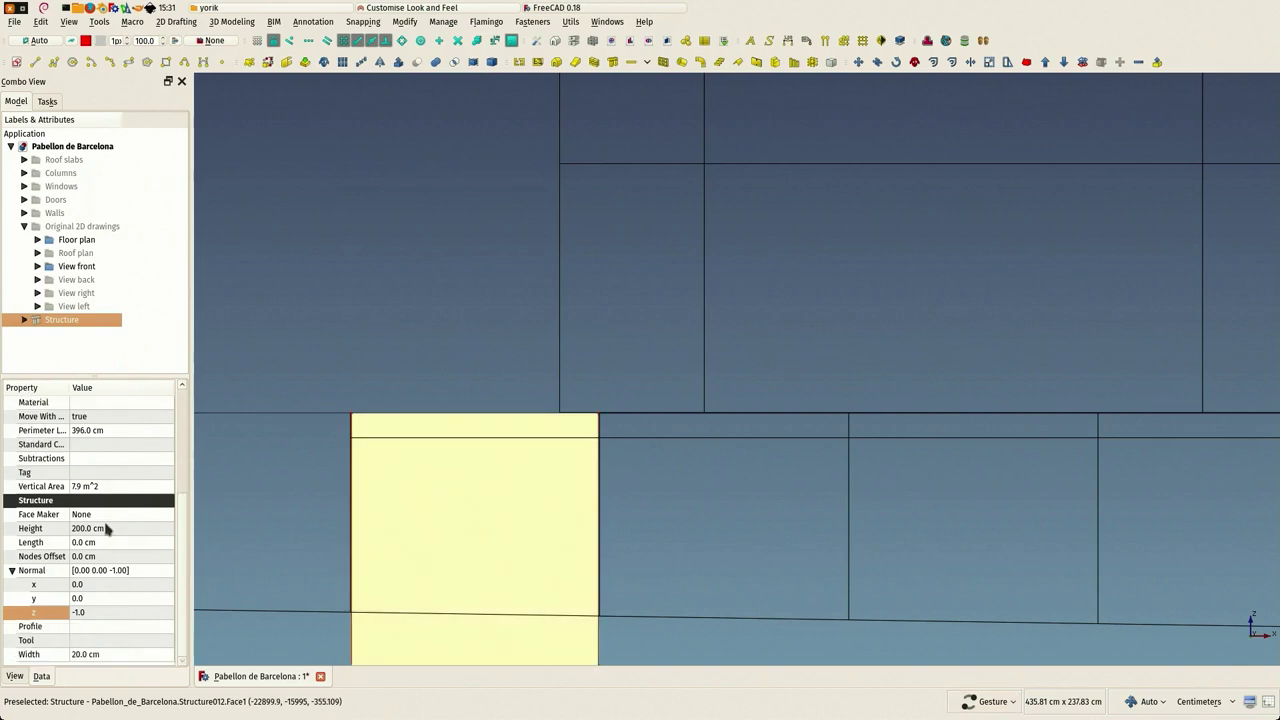
click(112, 528)
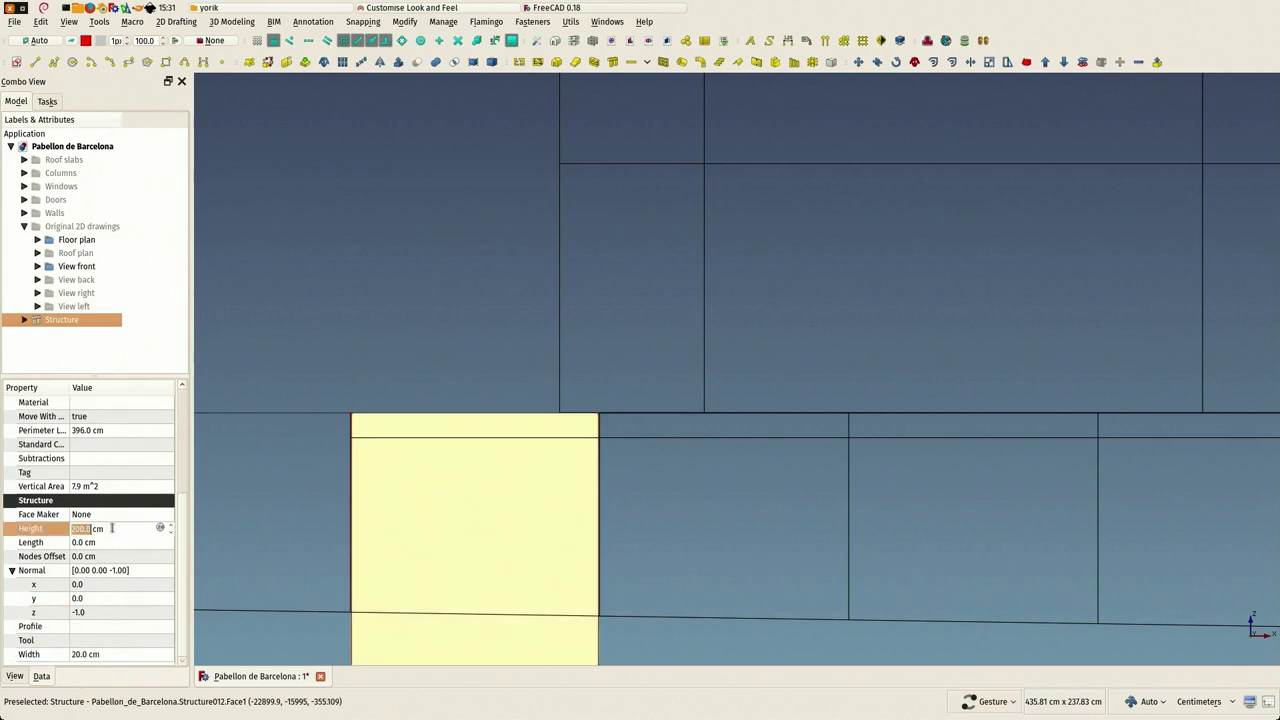
text(20)
key(Return)
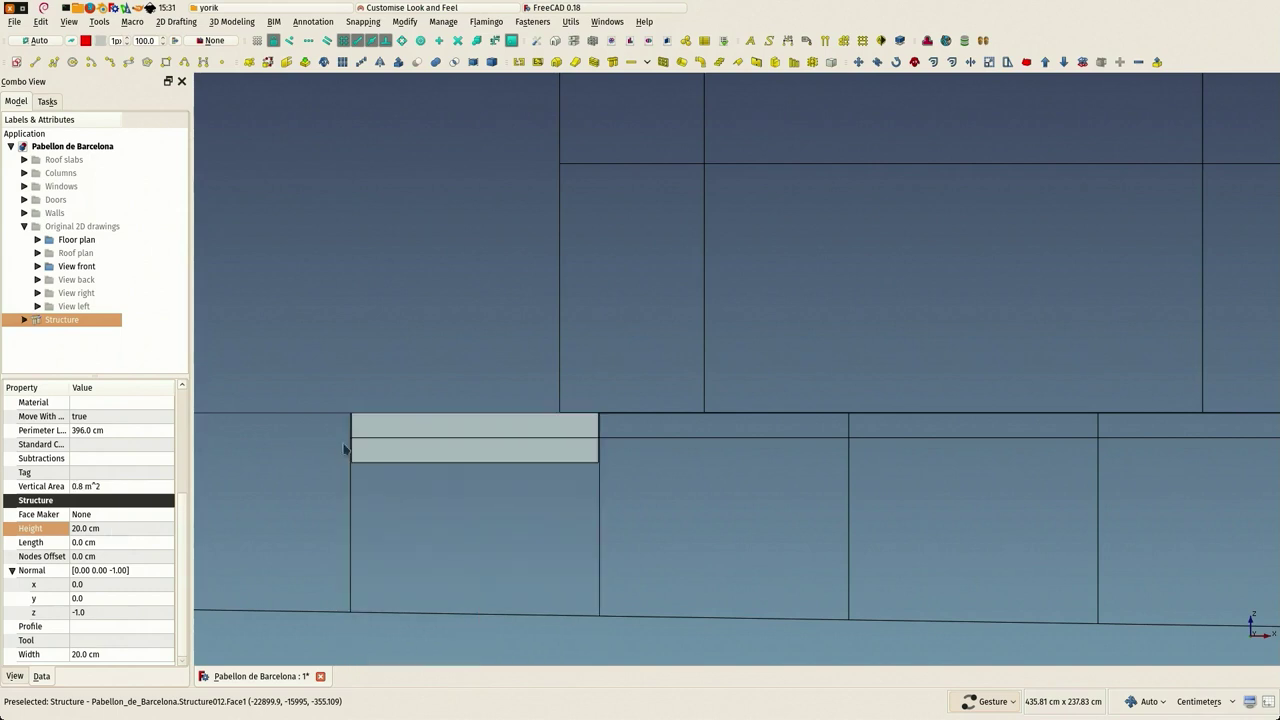
click(76, 528)
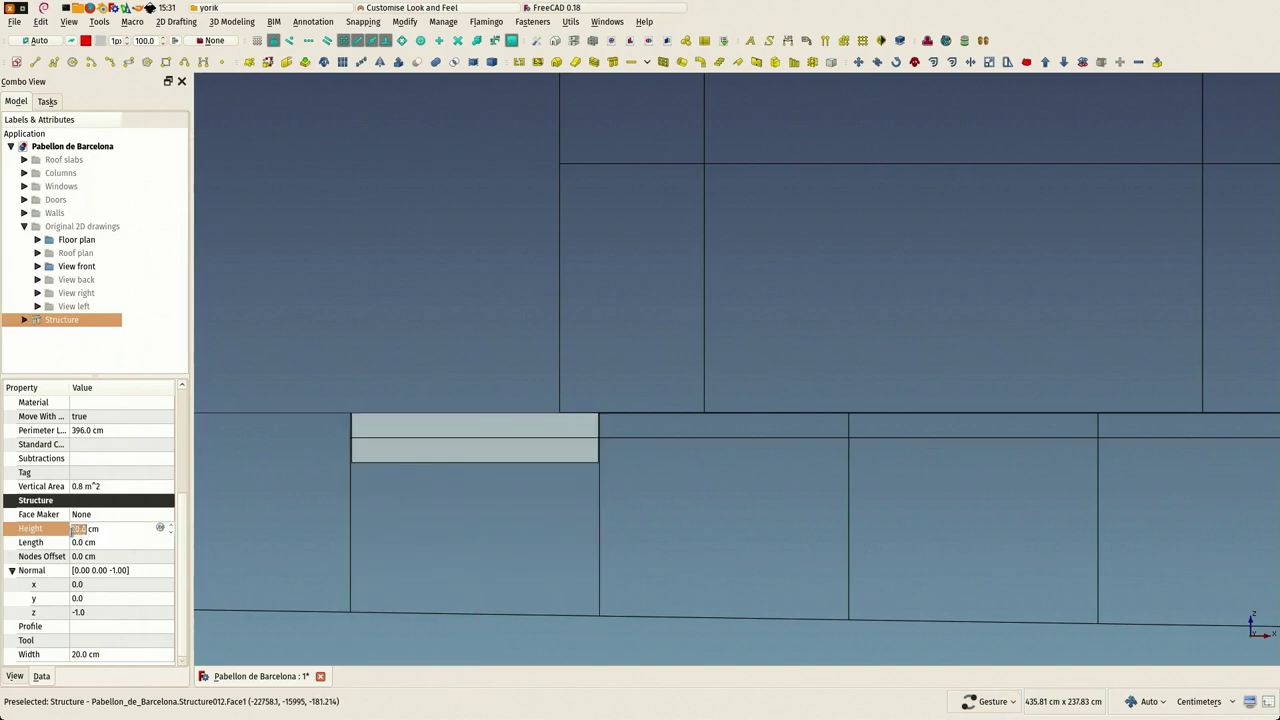
text(10)
key(Return)
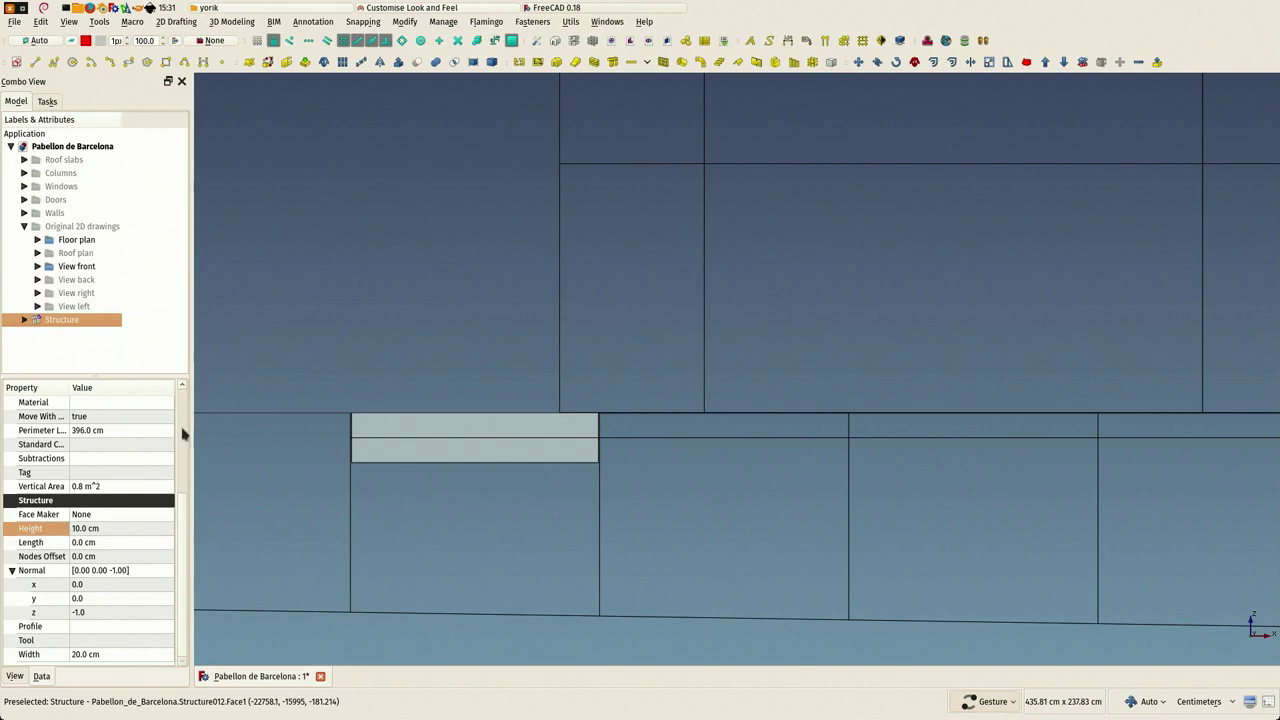
Step: Set the tile slab's Move With Host property to false
click(437, 287)
scroll(434, 285, down, 2)
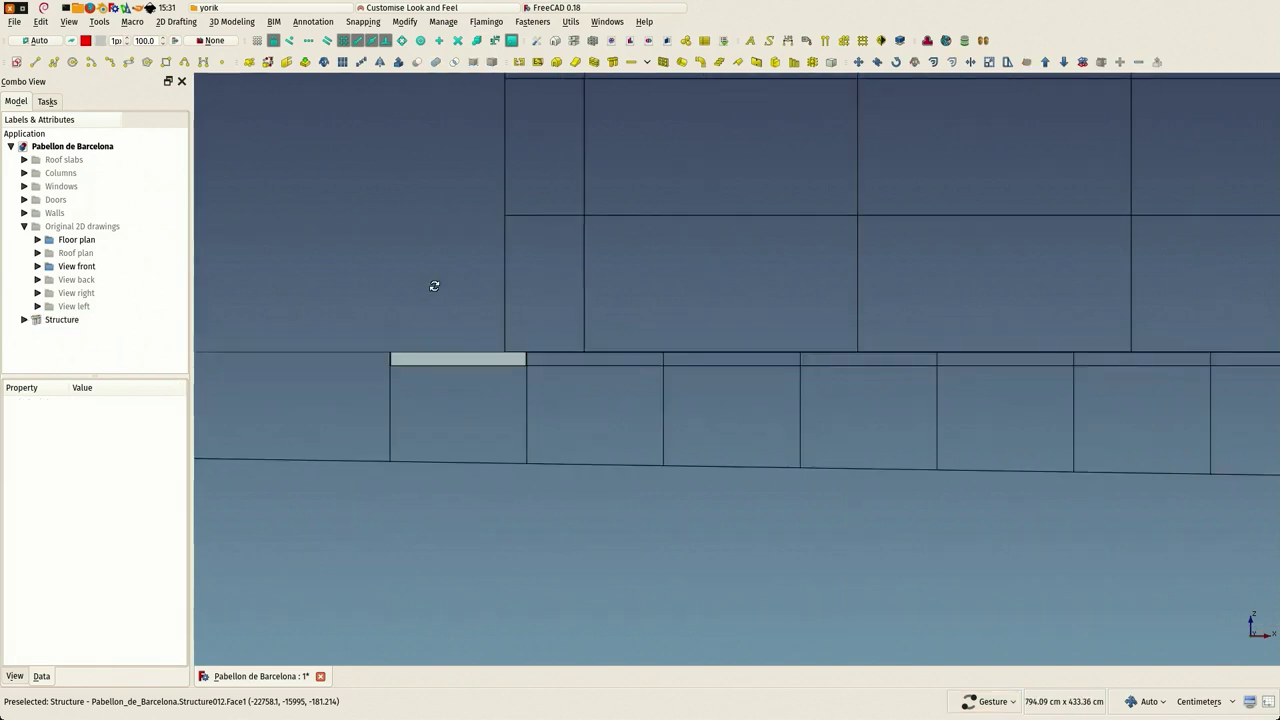
drag(431, 283, 523, 335)
scroll(342, 399, up, 3)
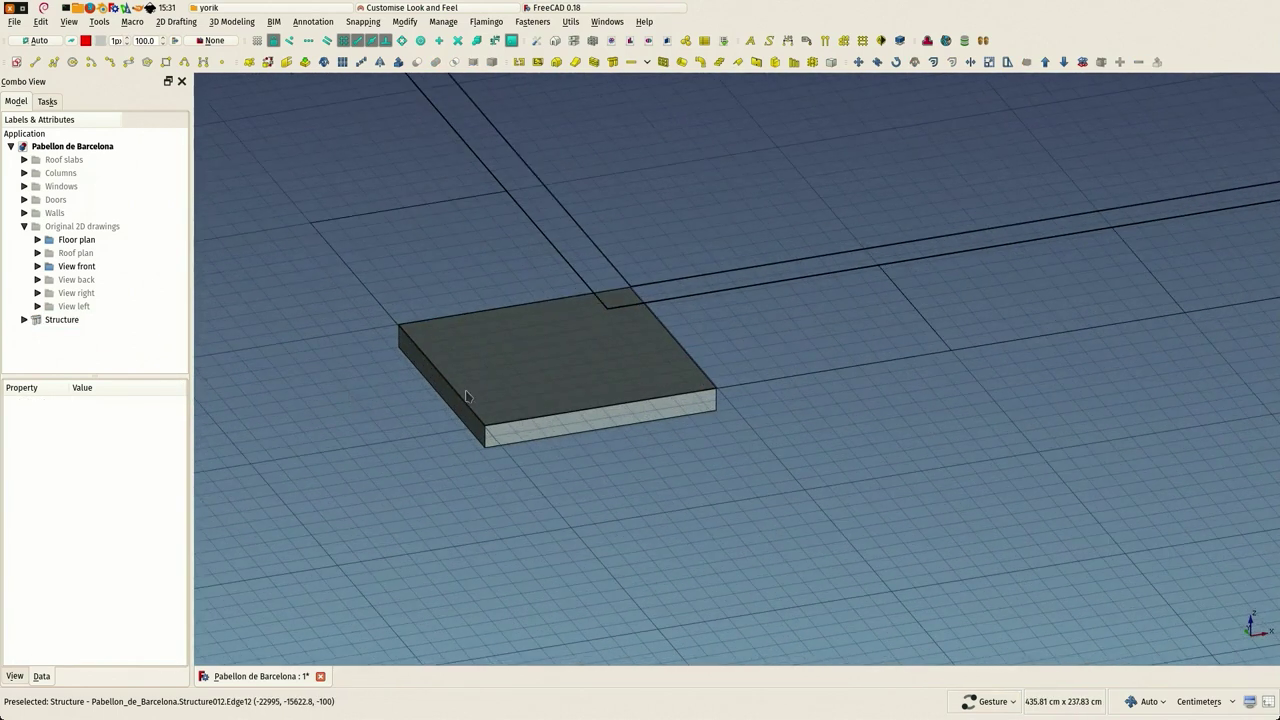
click(541, 388)
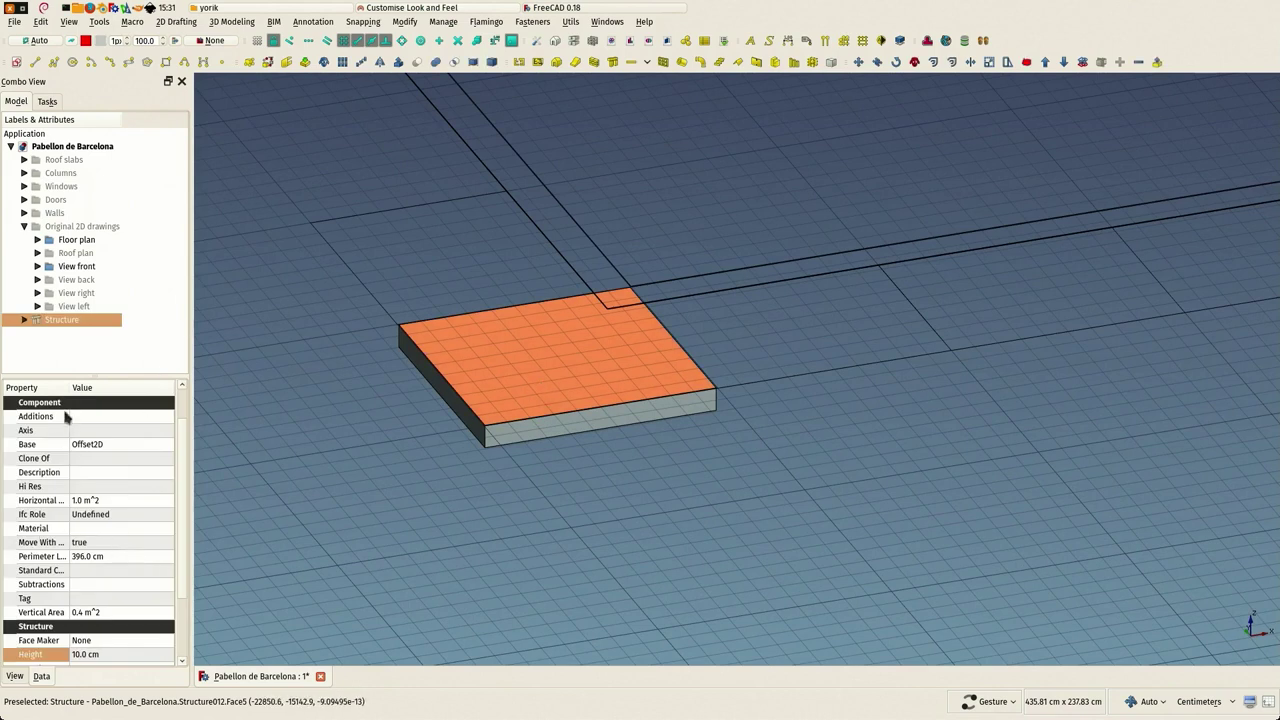
drag(68, 388, 87, 388)
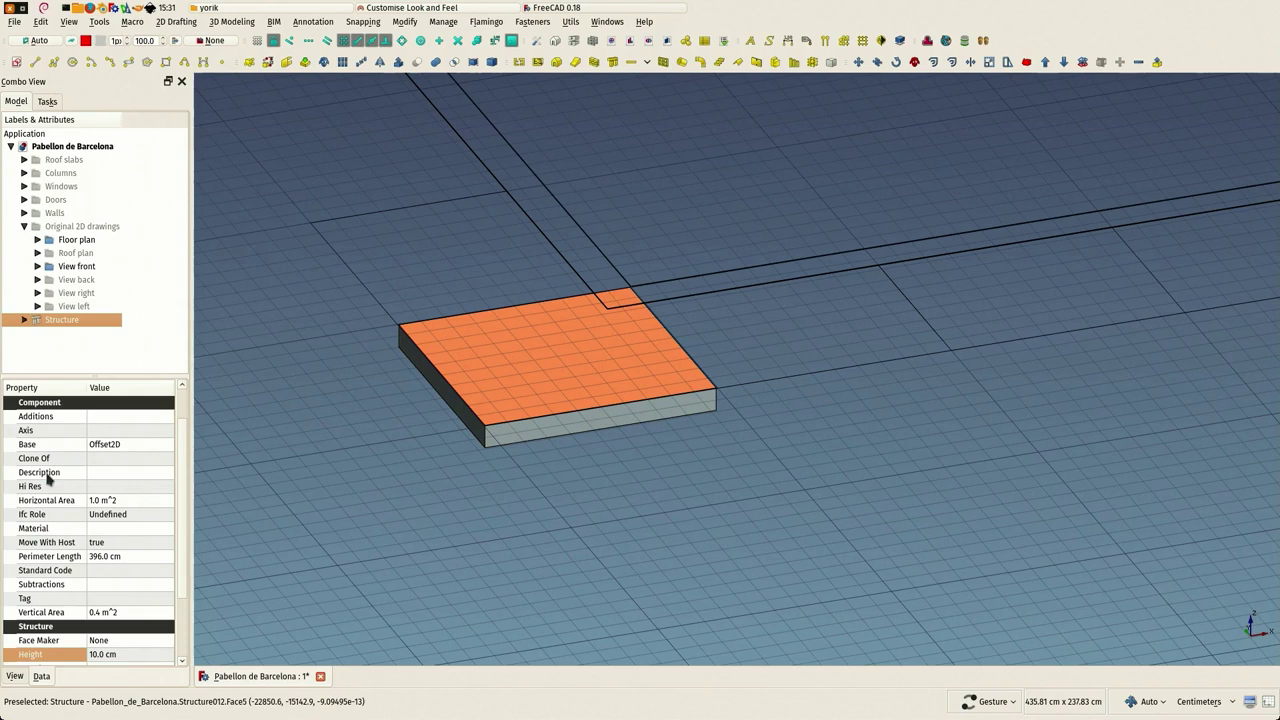
click(104, 542)
click(108, 544)
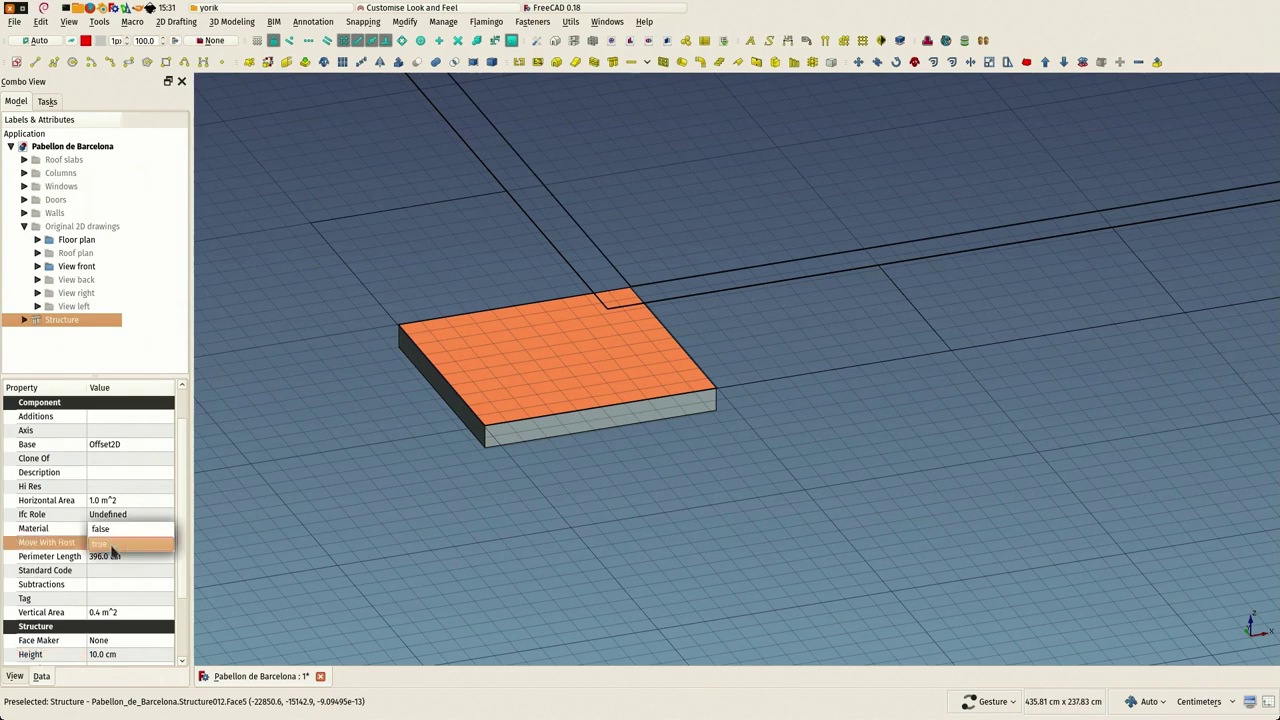
click(115, 540)
Step: Reselect the tile slab and switch to top view
click(362, 481)
scroll(364, 475, down, 3)
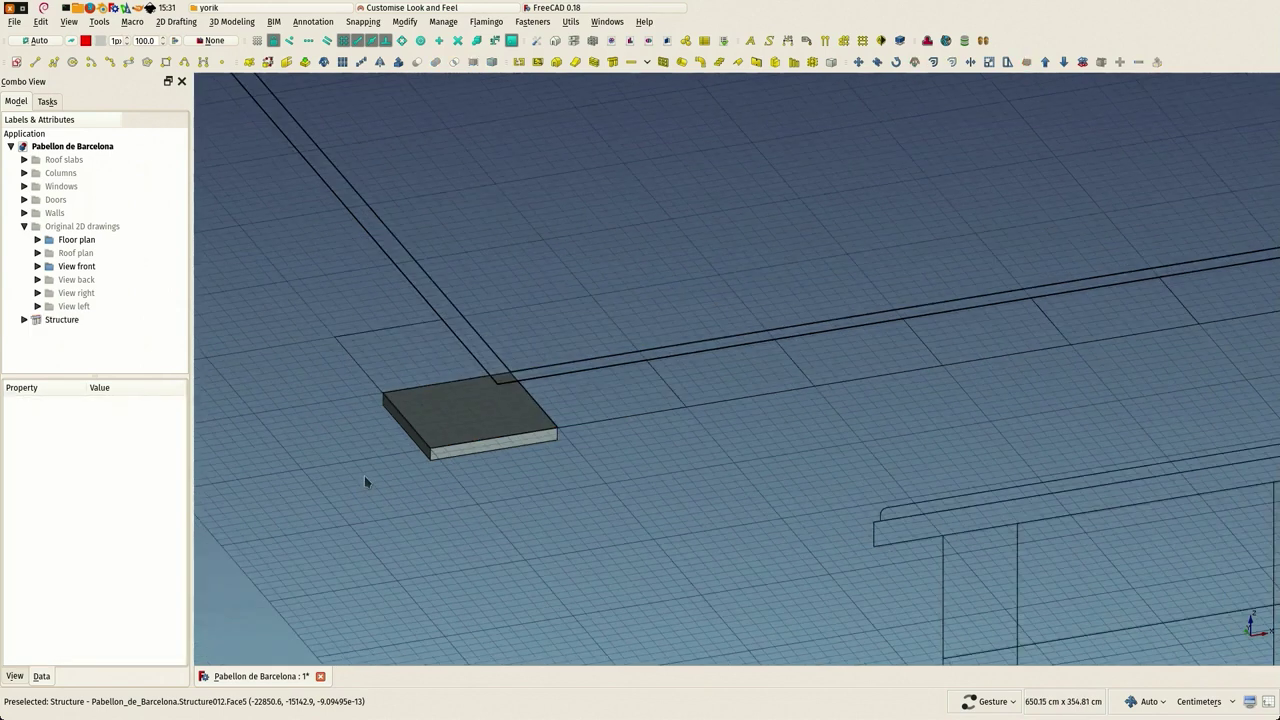
click(461, 440)
key(2)
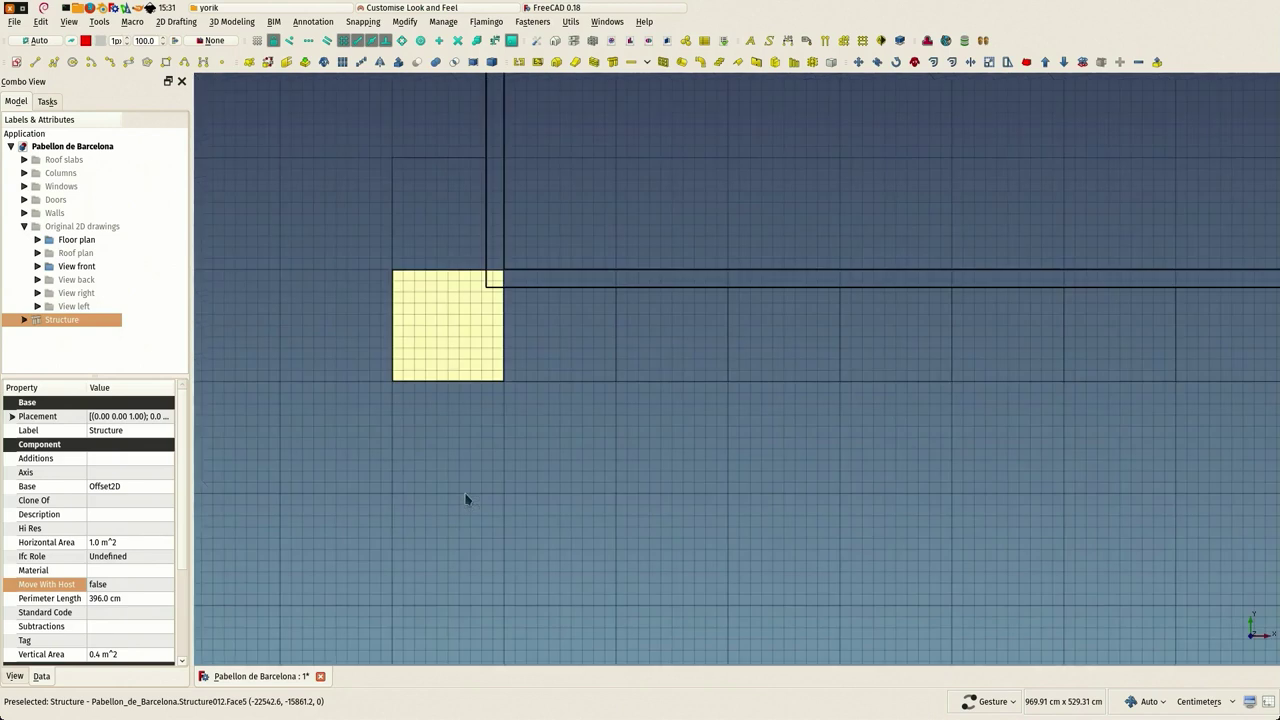
scroll(465, 498, down, 3)
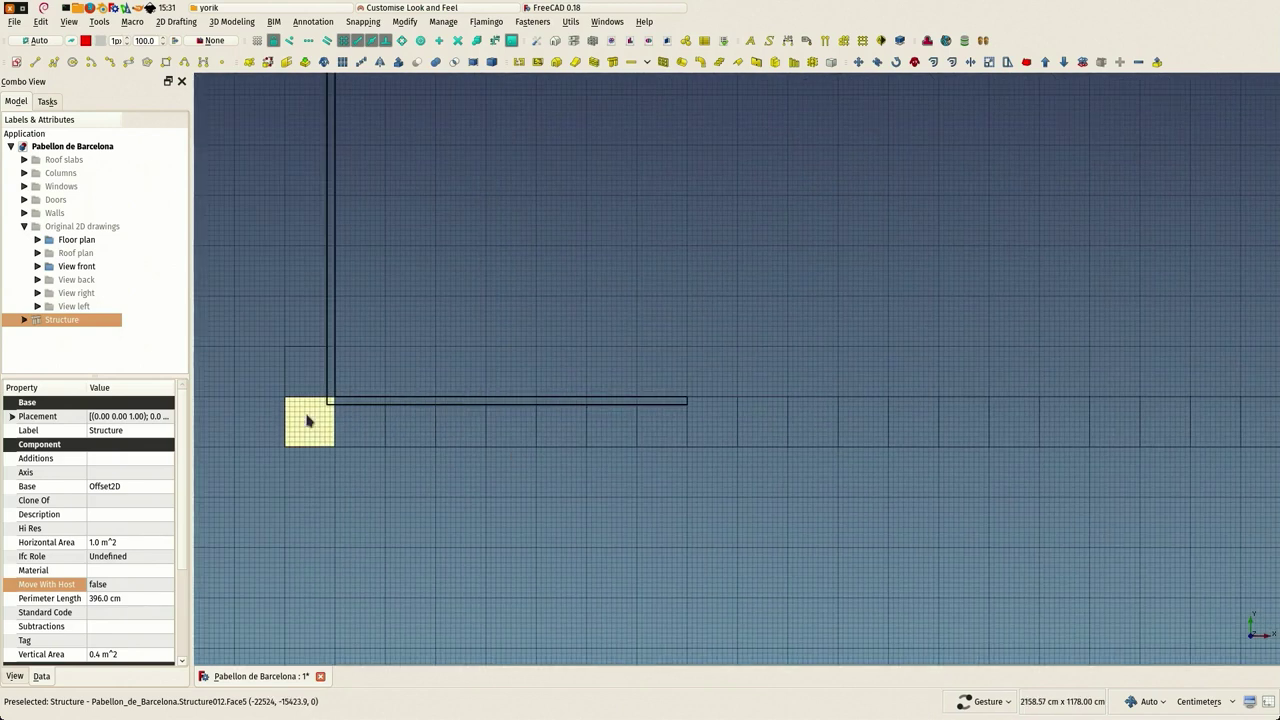
scroll(279, 427, up, 5)
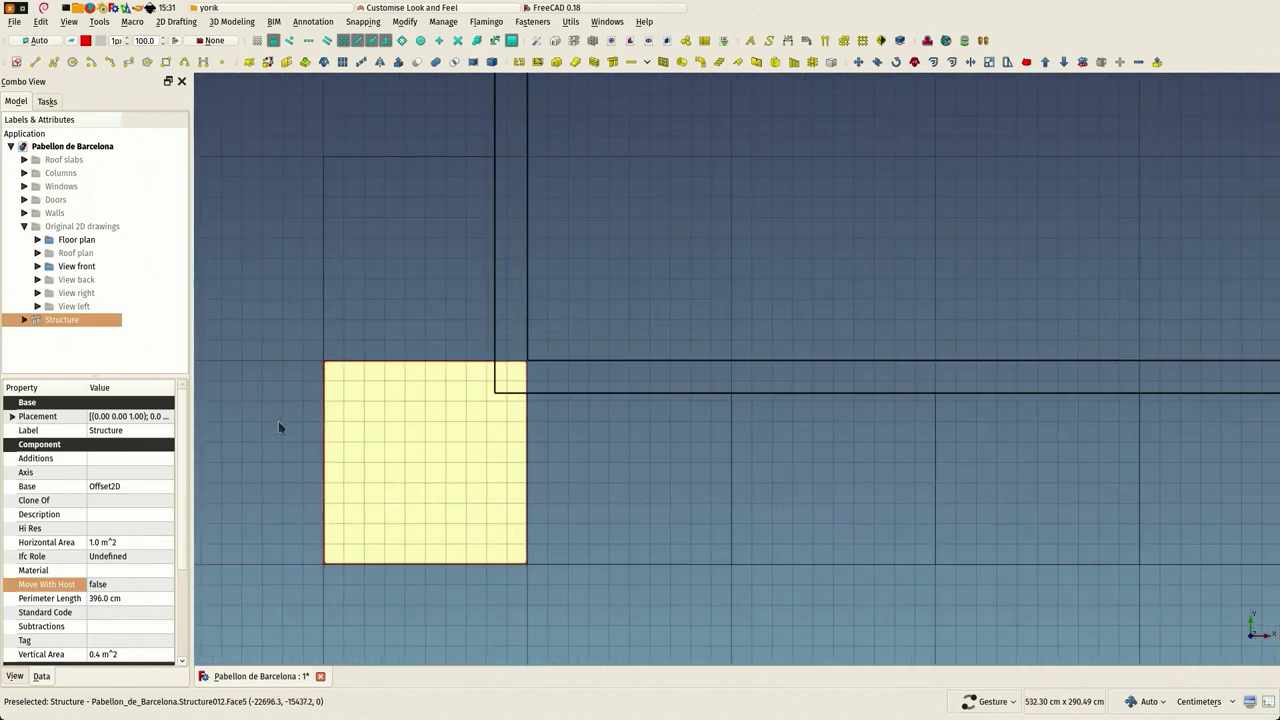
scroll(278, 427, down, 2)
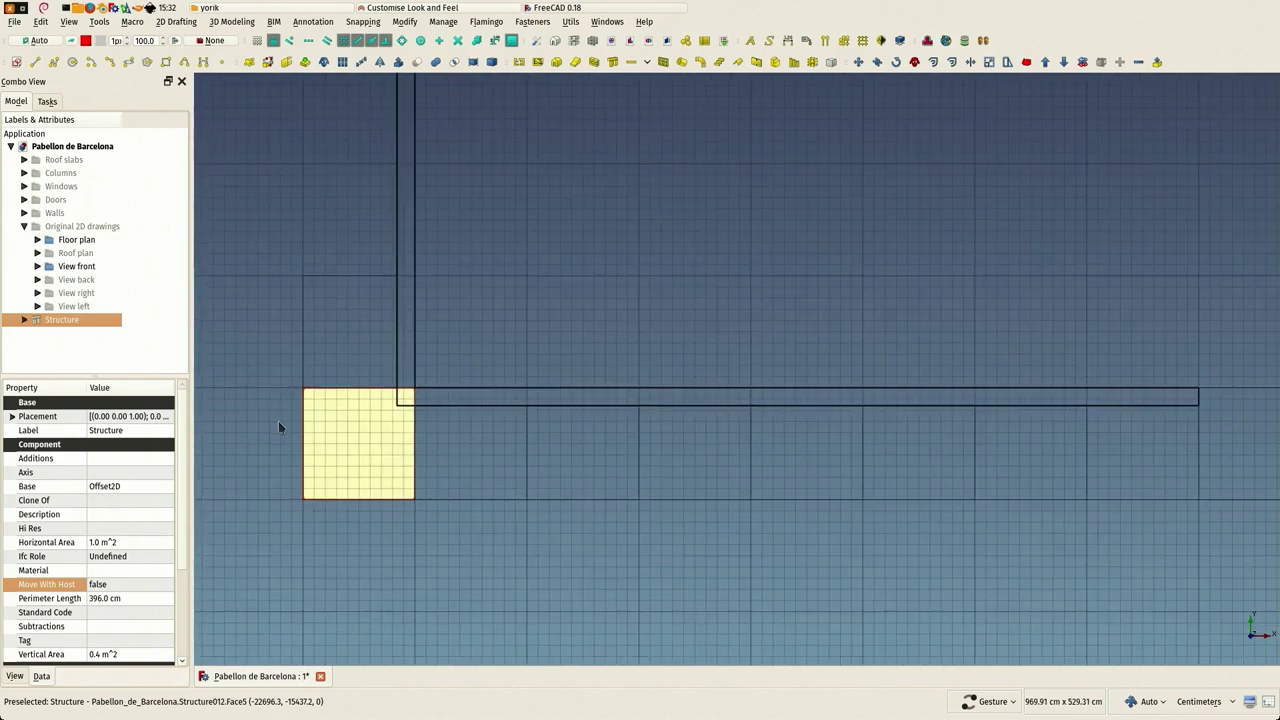
Step: Clone the Structure tile, place the clone 100 cm along Y beside it, and reselect Structure
right_drag(280, 426, 412, 455)
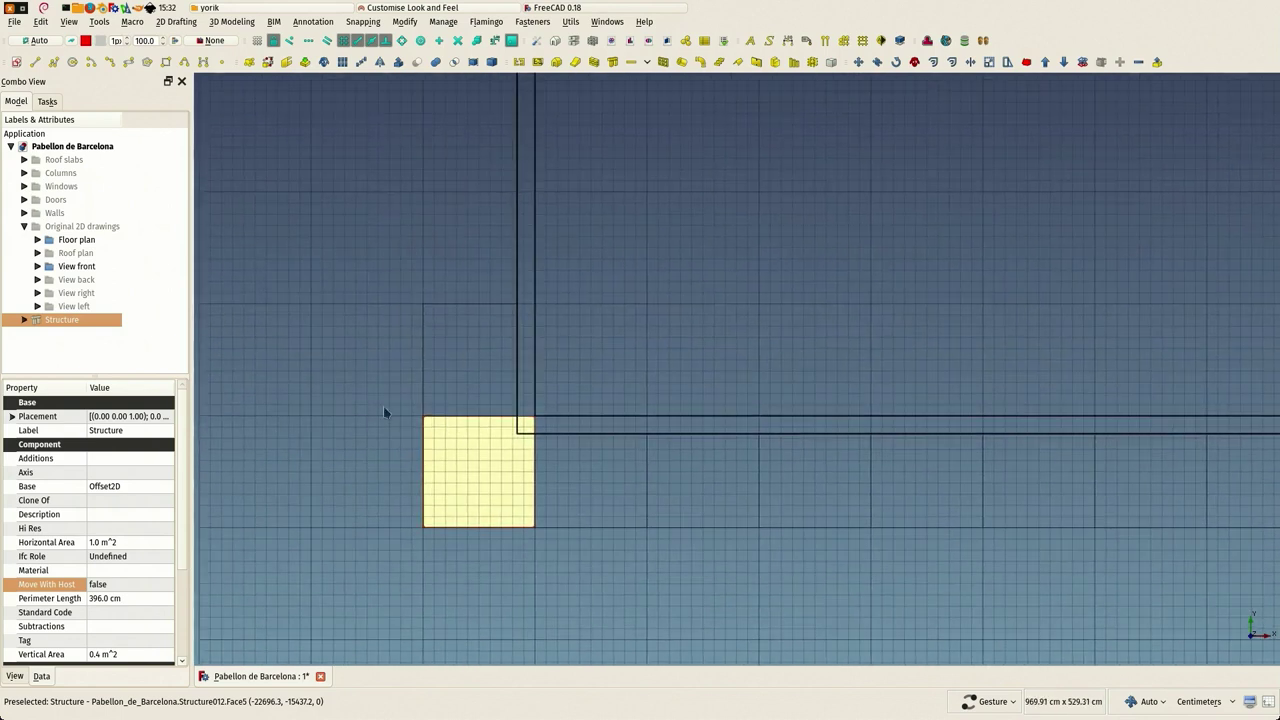
click(323, 64)
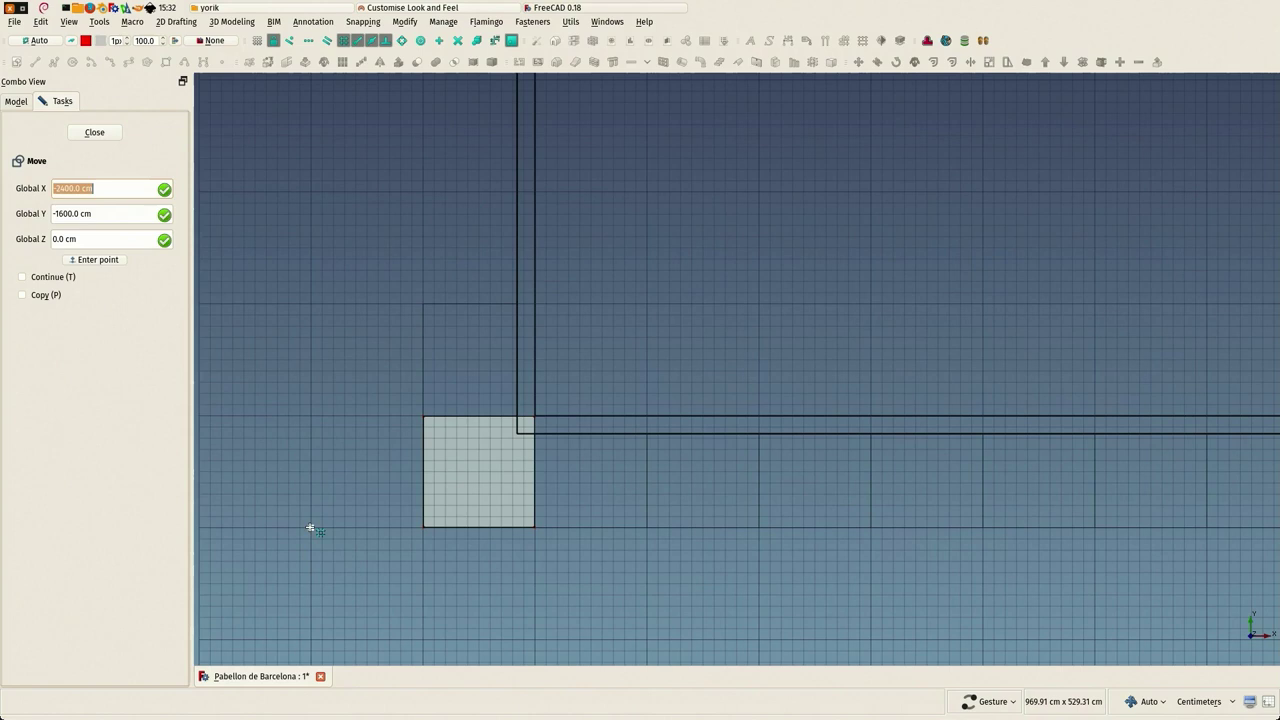
click(311, 417)
drag(373, 432, 549, 483)
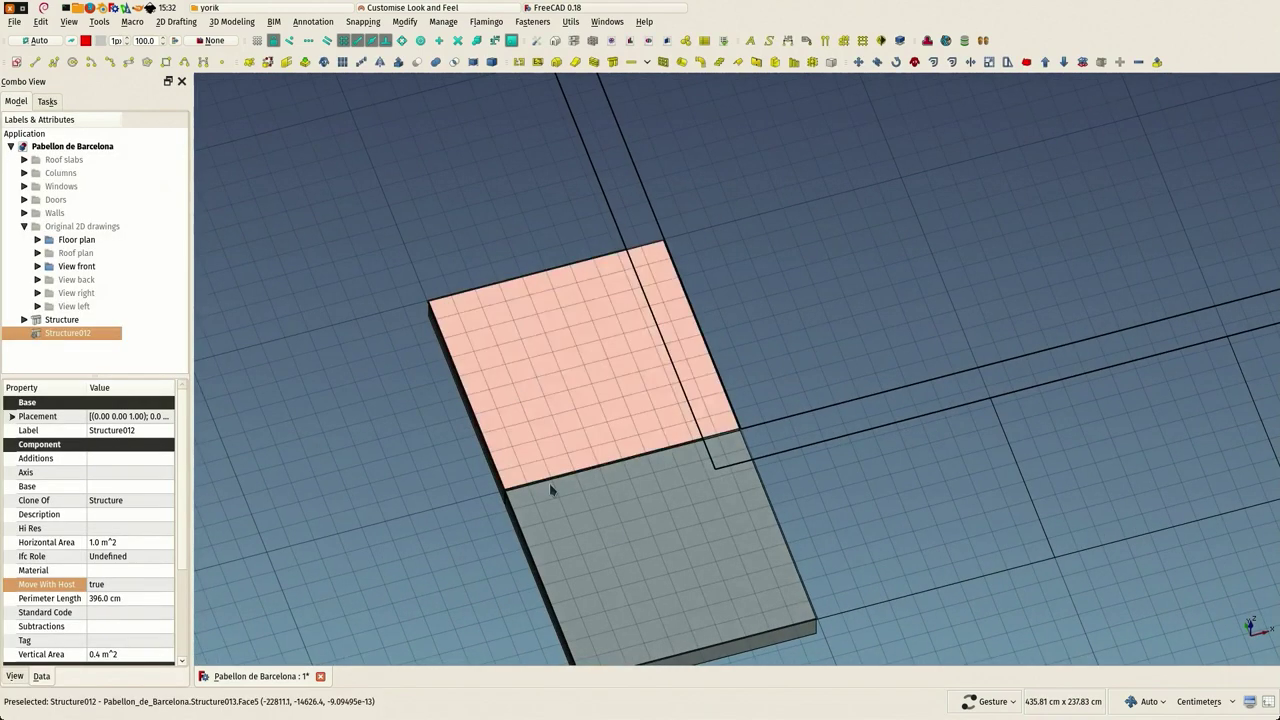
click(587, 566)
scroll(449, 528, down, 5)
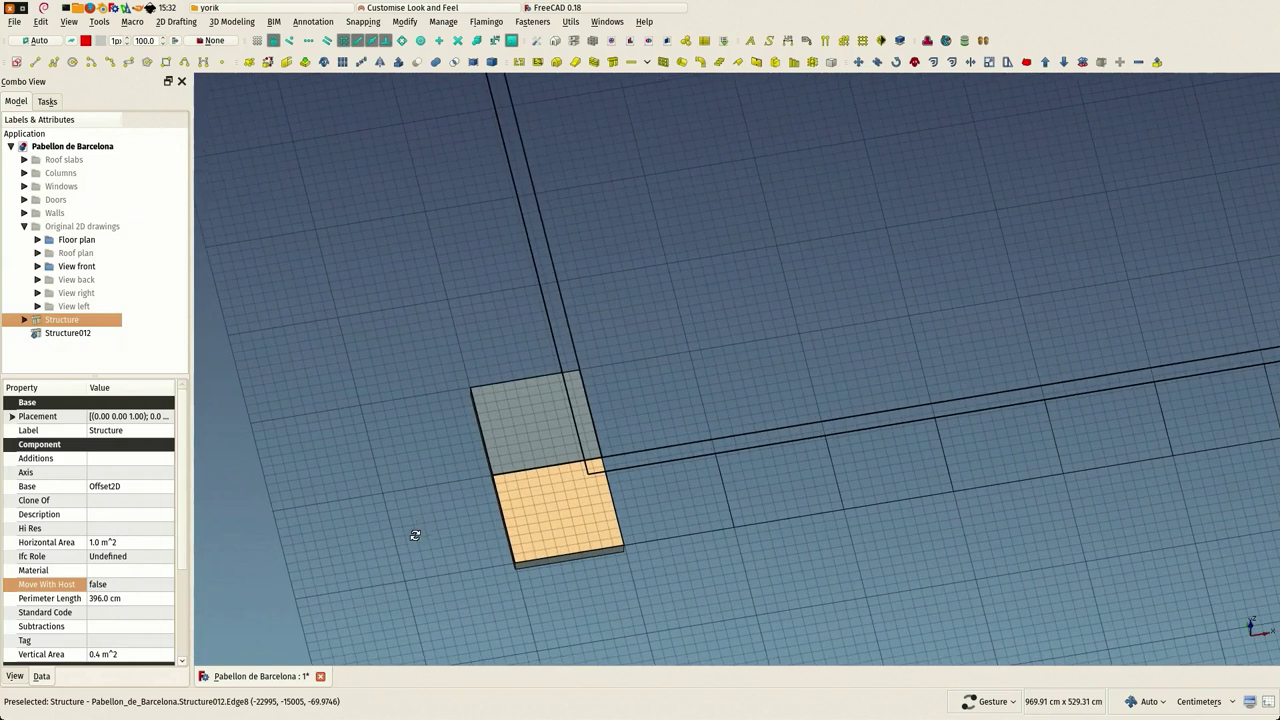
Step: Create an ortho Array of the tile with Number Y 1 and Interval X x of 100 cm
click(342, 63)
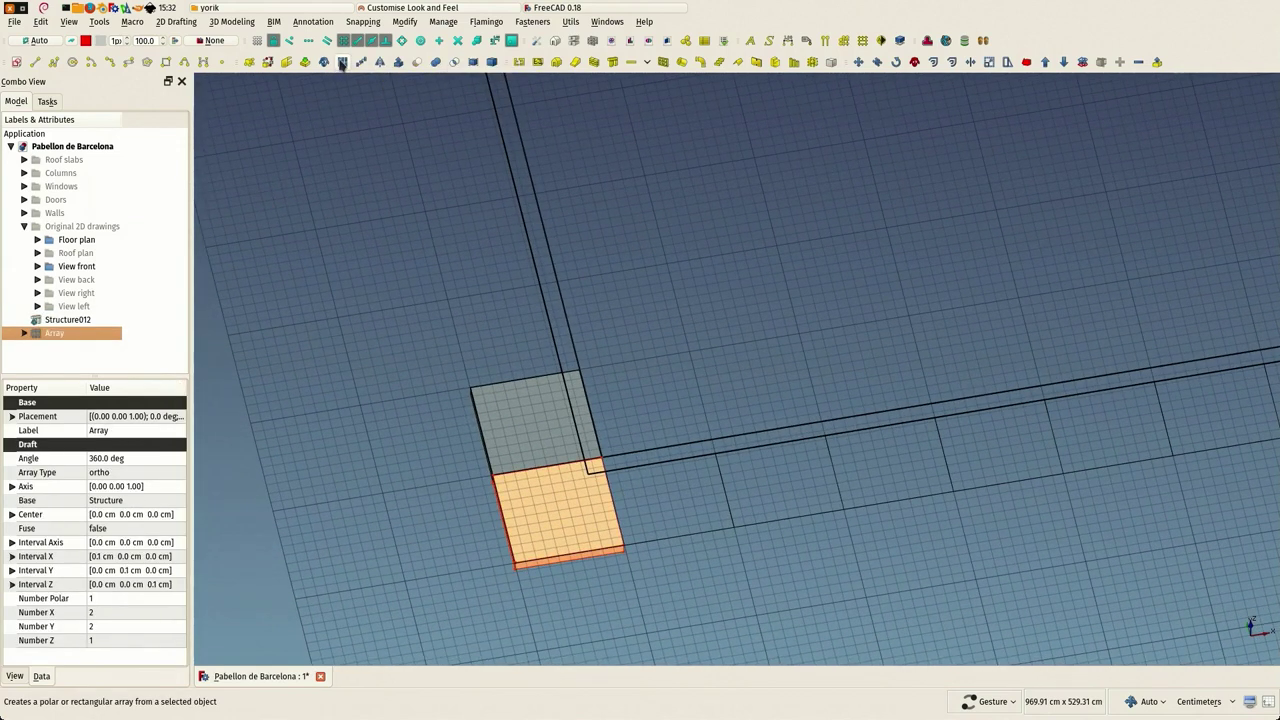
click(108, 627)
text(1)
click(111, 612)
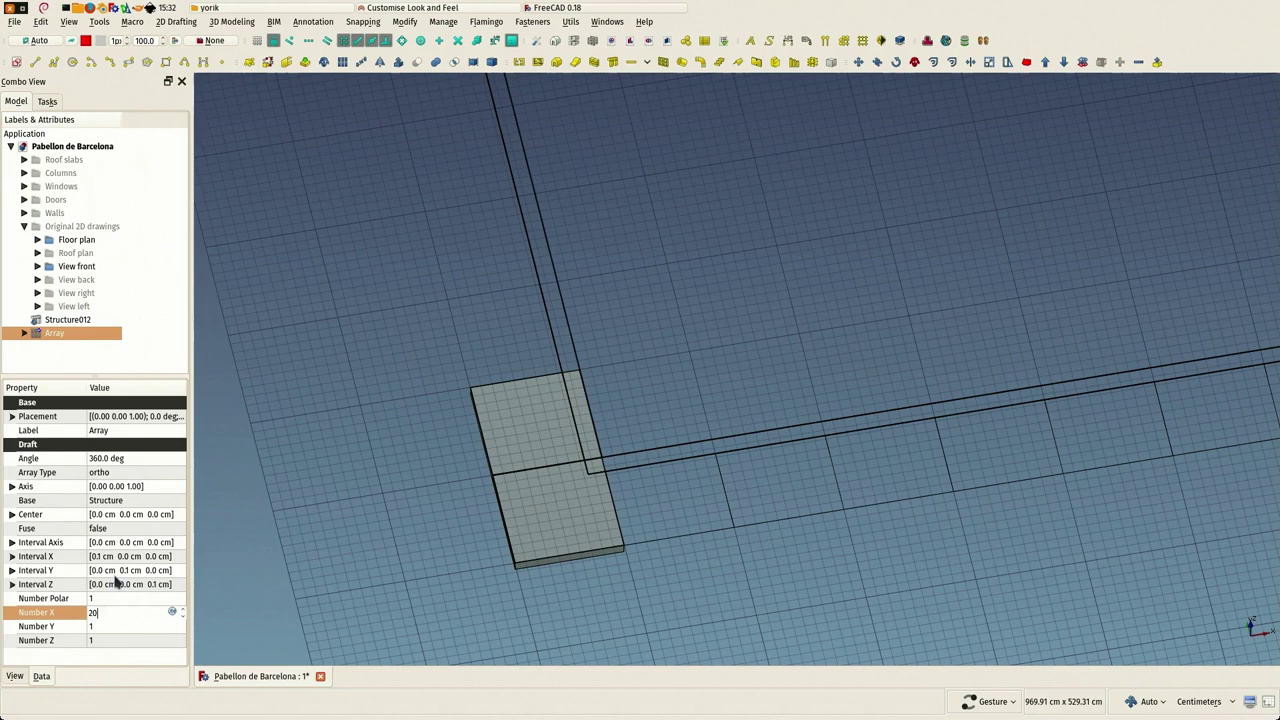
click(12, 557)
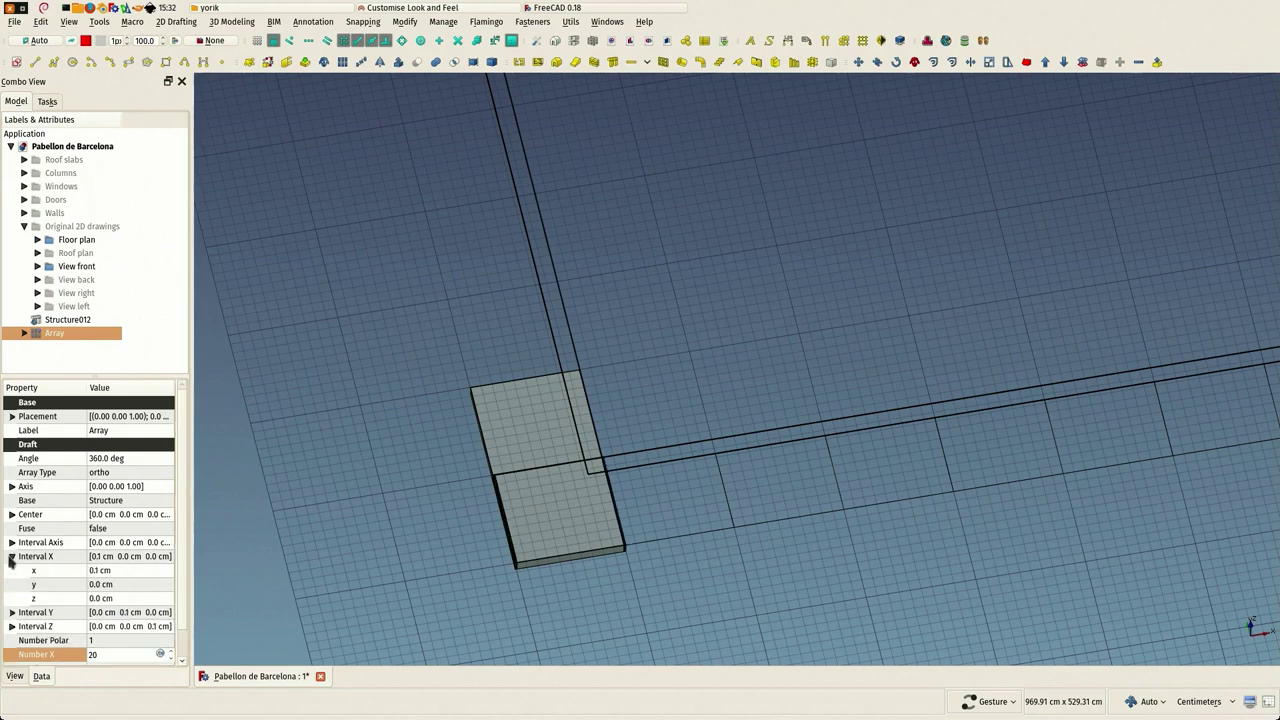
click(125, 570)
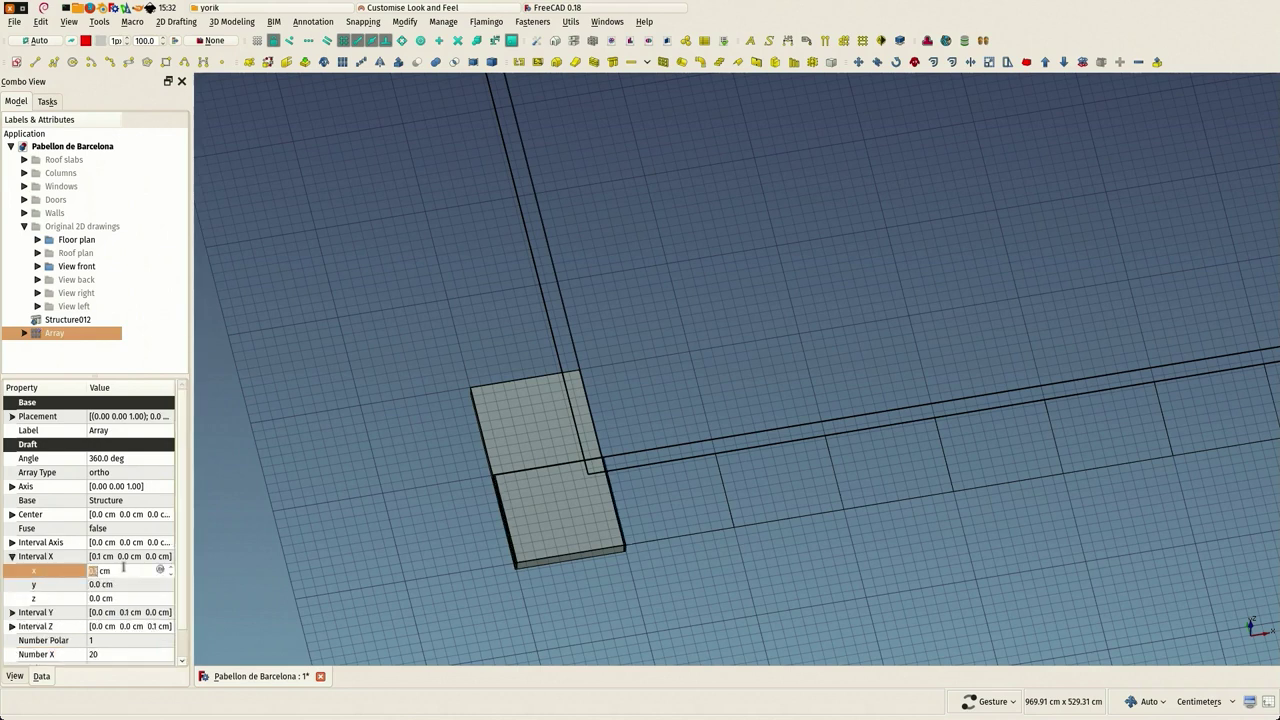
text(100)
key(Return)
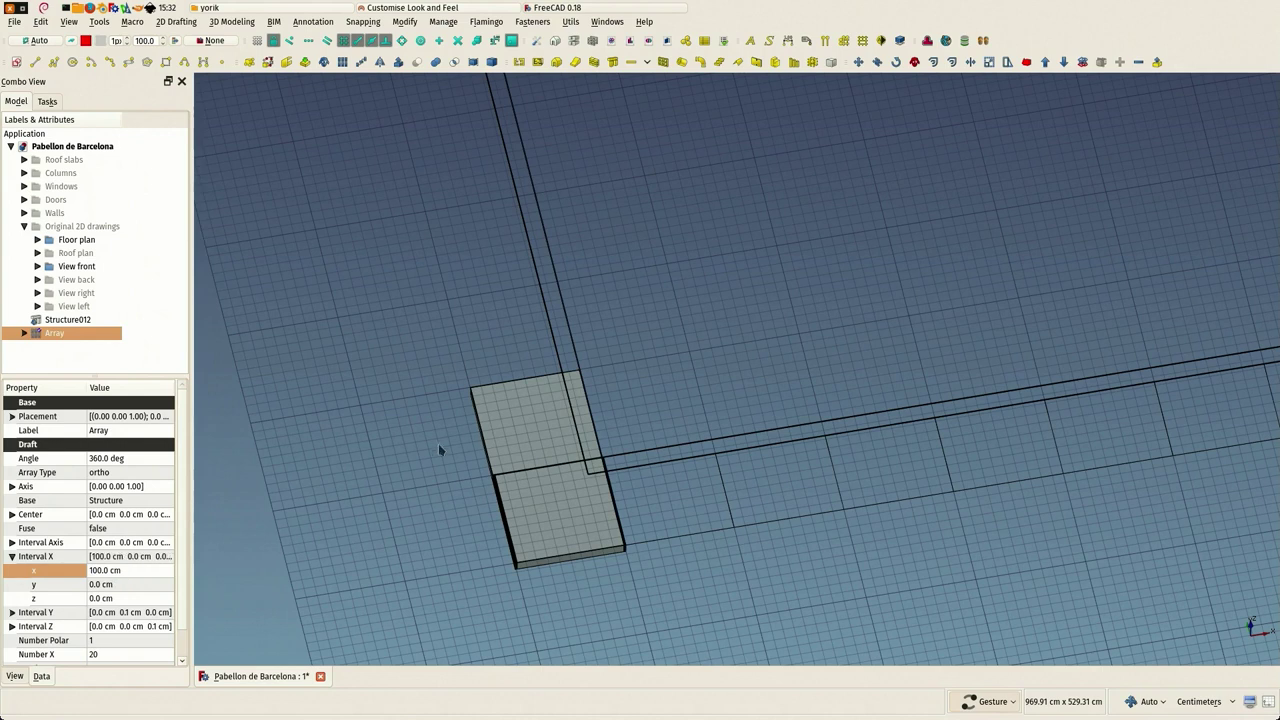
Step: Set the array's Number X to 39 tiles and return to top view
scroll(466, 427, down, 3)
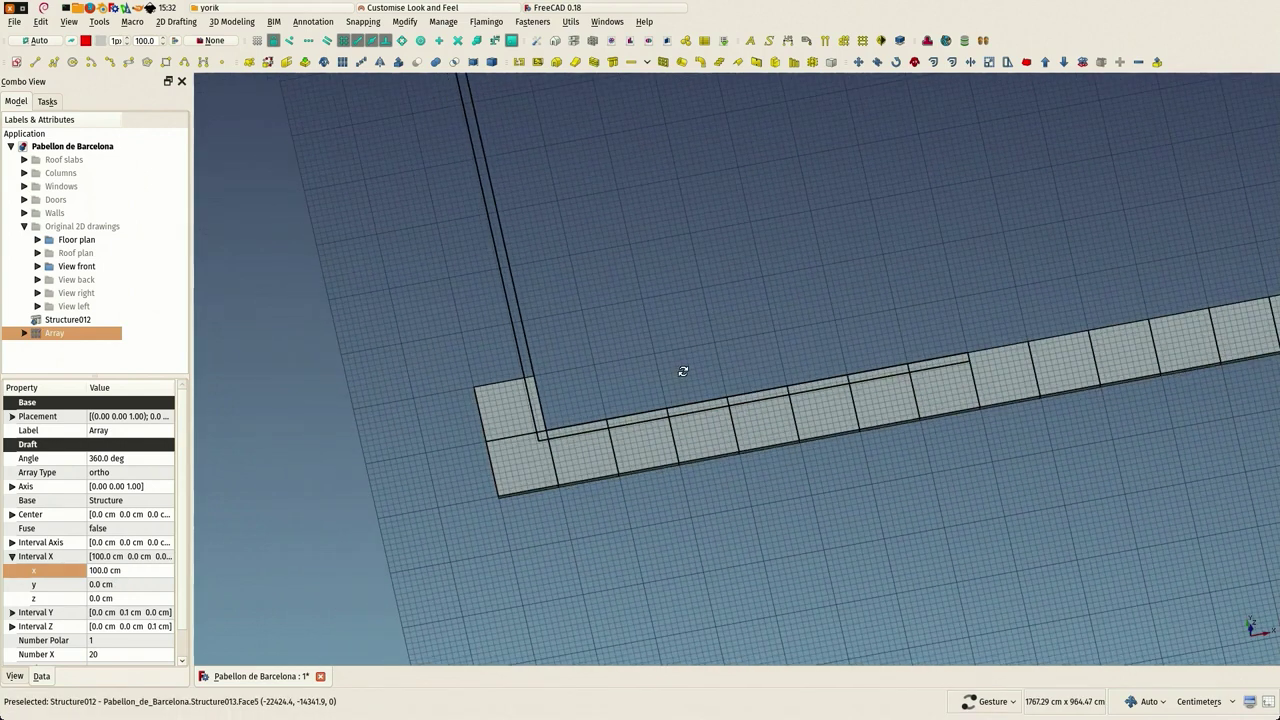
scroll(678, 381, down, 3)
right_drag(746, 331, 274, 437)
scroll(586, 337, down, 2)
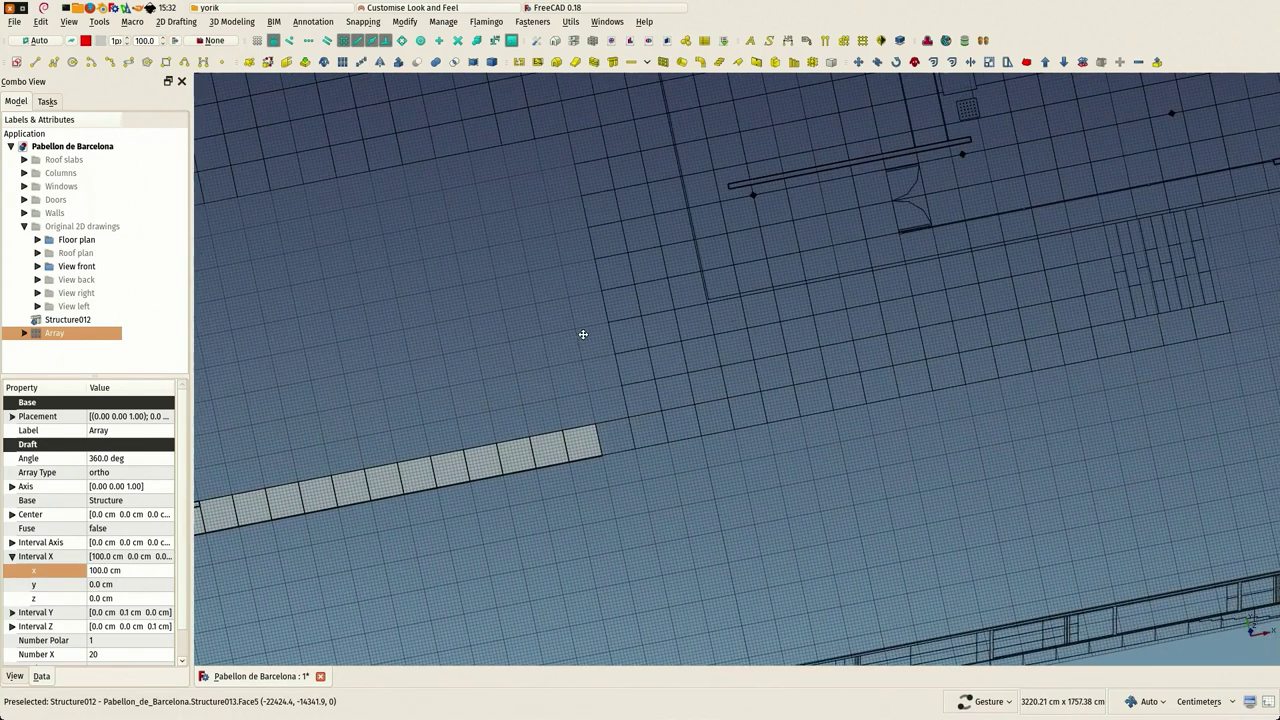
right_drag(545, 348, 623, 309)
scroll(623, 309, down, 2)
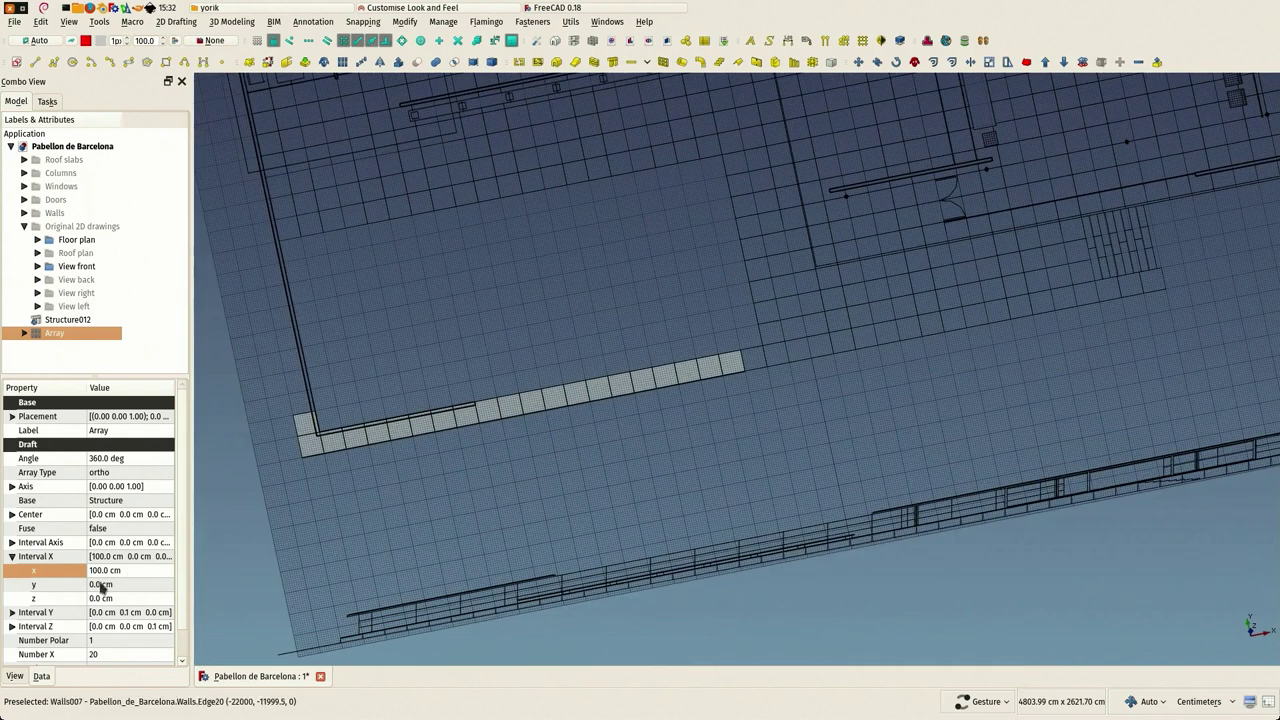
click(108, 656)
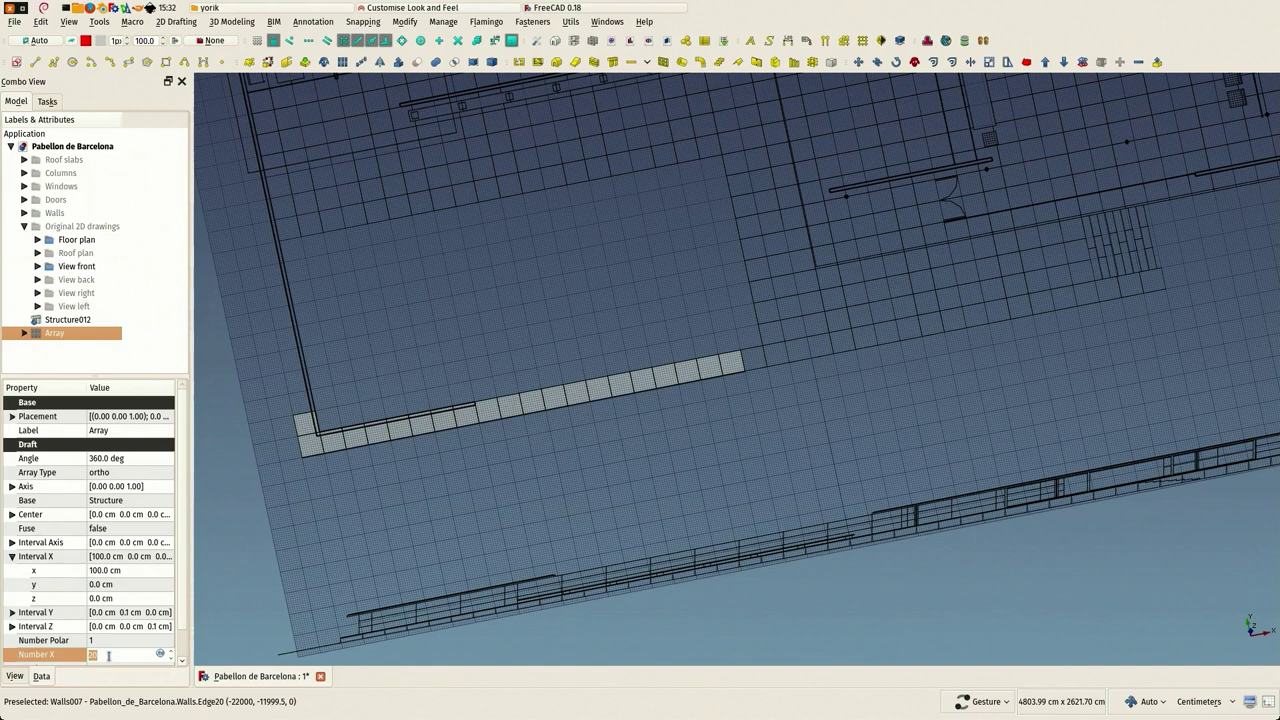
text(40)
key(Return)
click(117, 657)
key(Return)
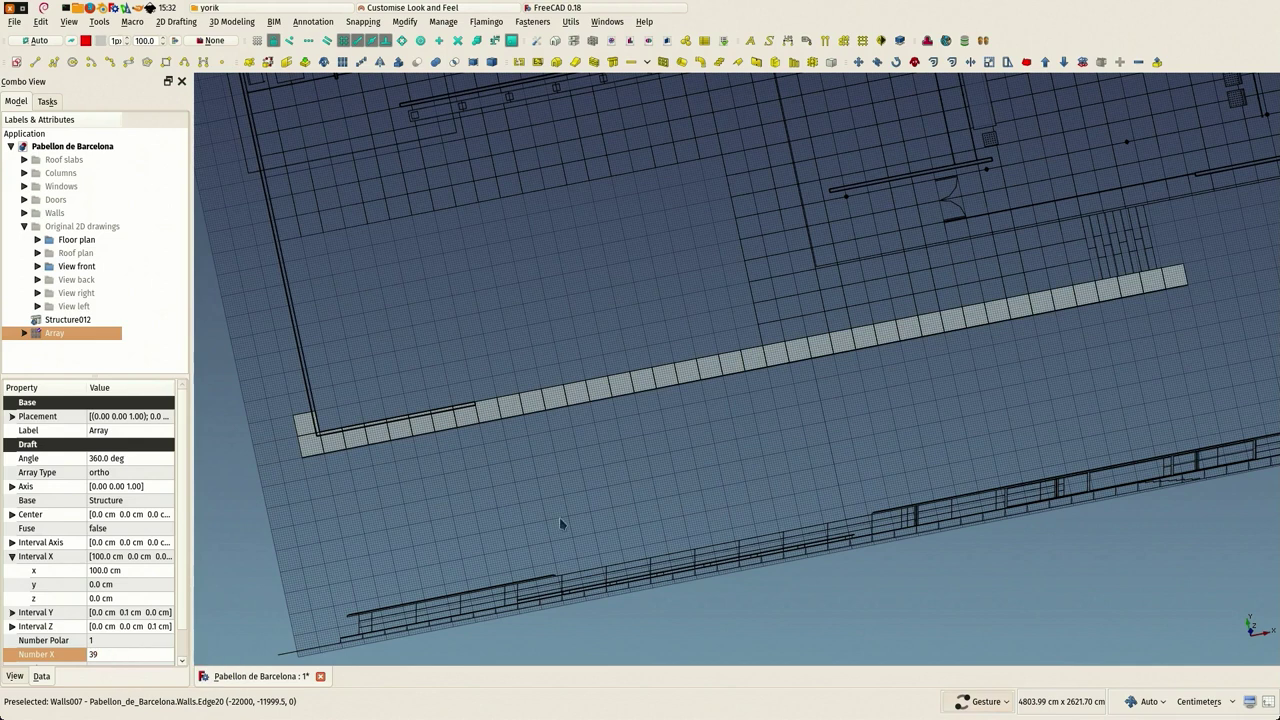
drag(577, 518, 511, 476)
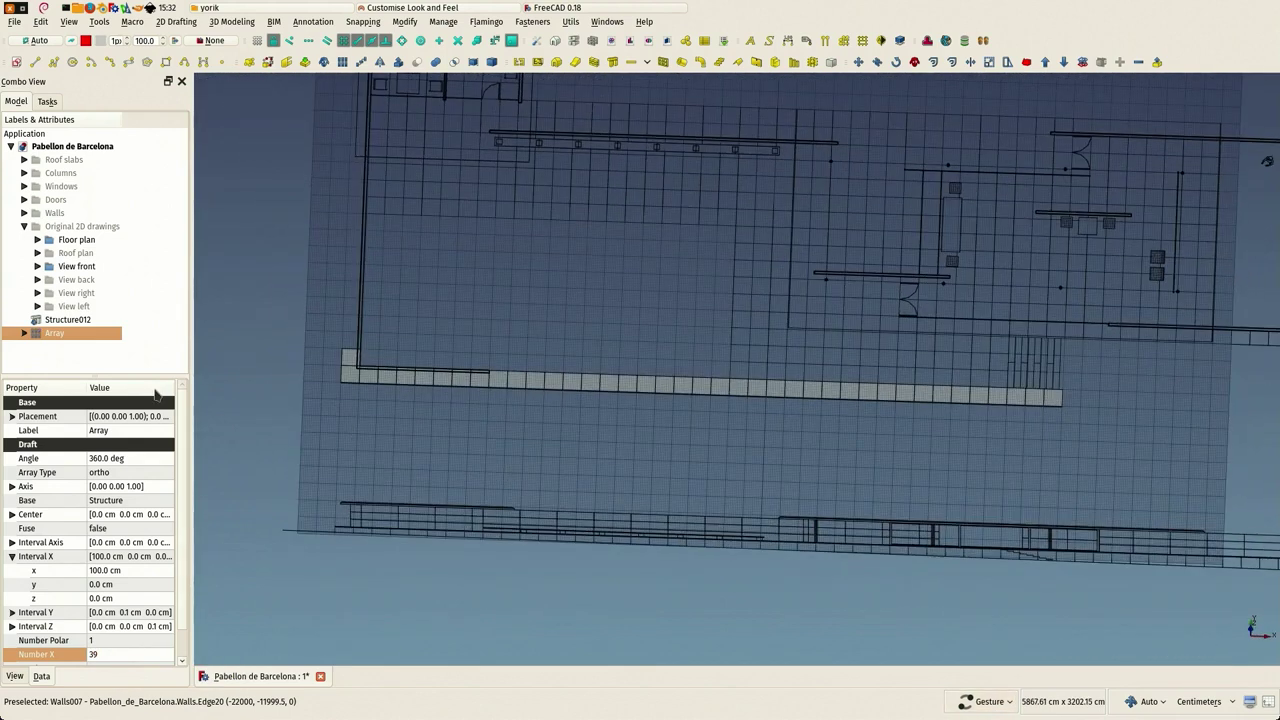
scroll(312, 375, up, 3)
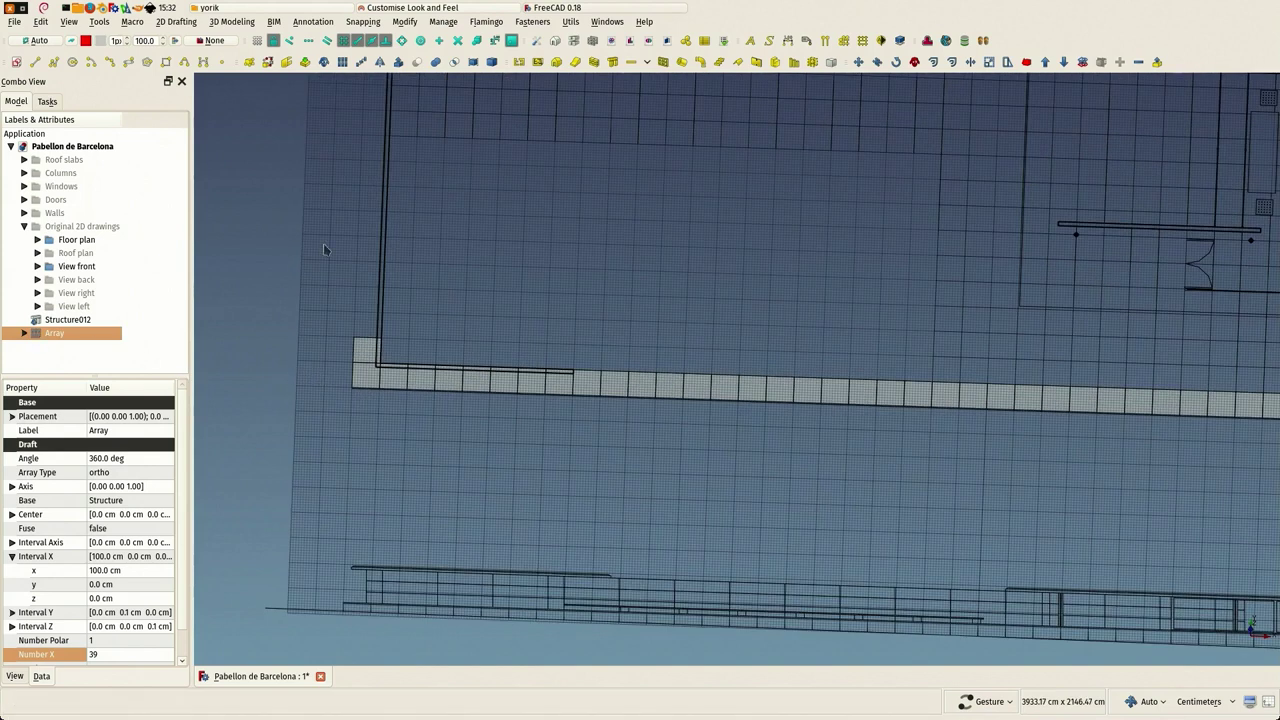
key(2)
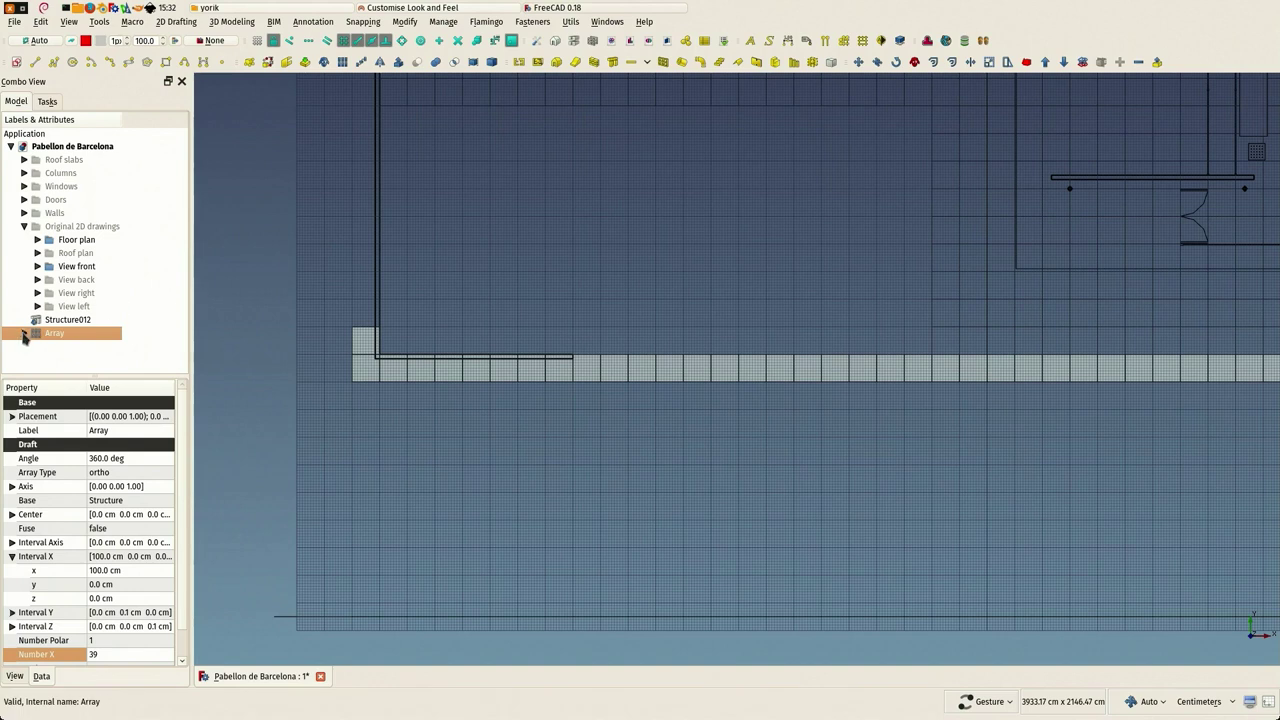
Step: Duplicate the tile array as Array001 and select it
click(41, 22)
click(49, 92)
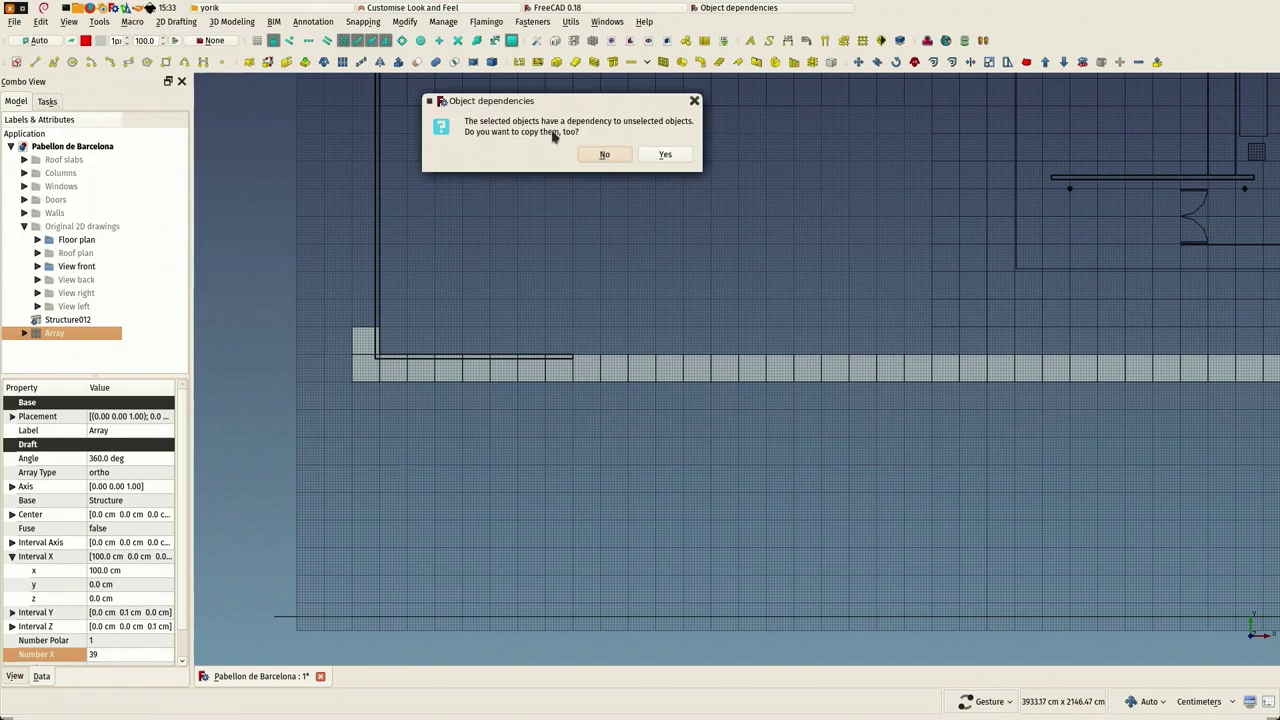
click(605, 155)
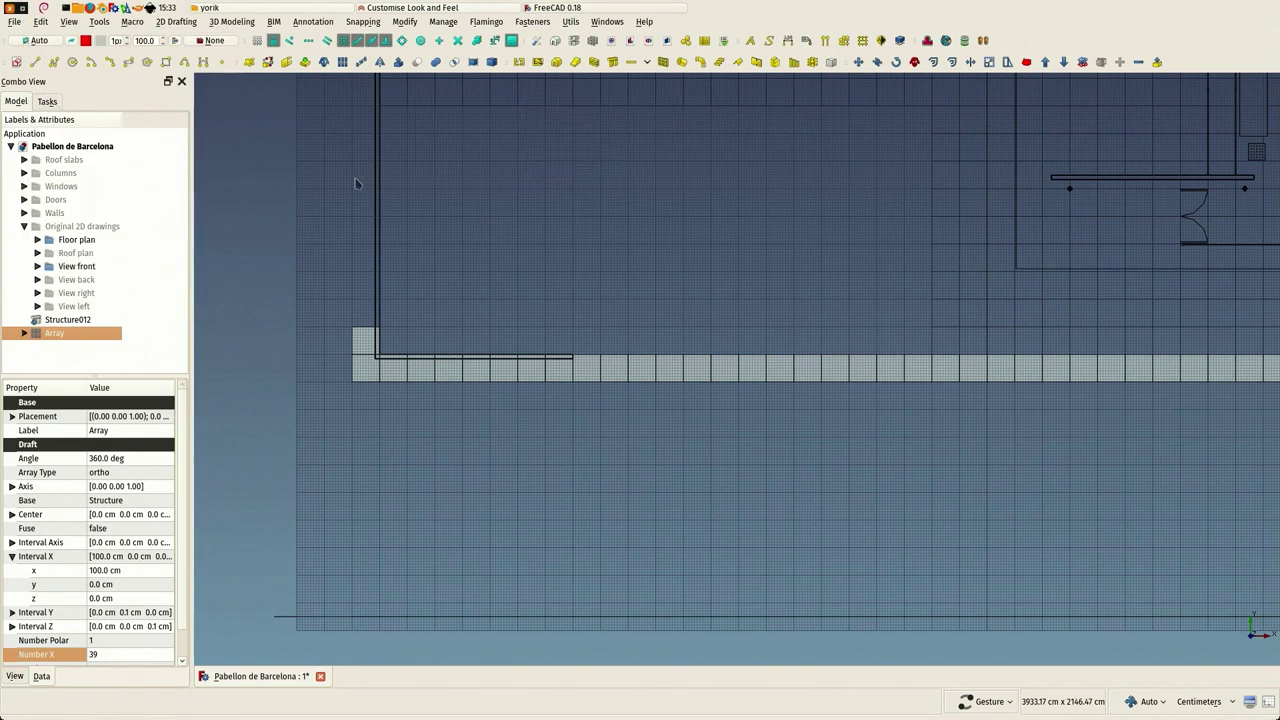
click(45, 22)
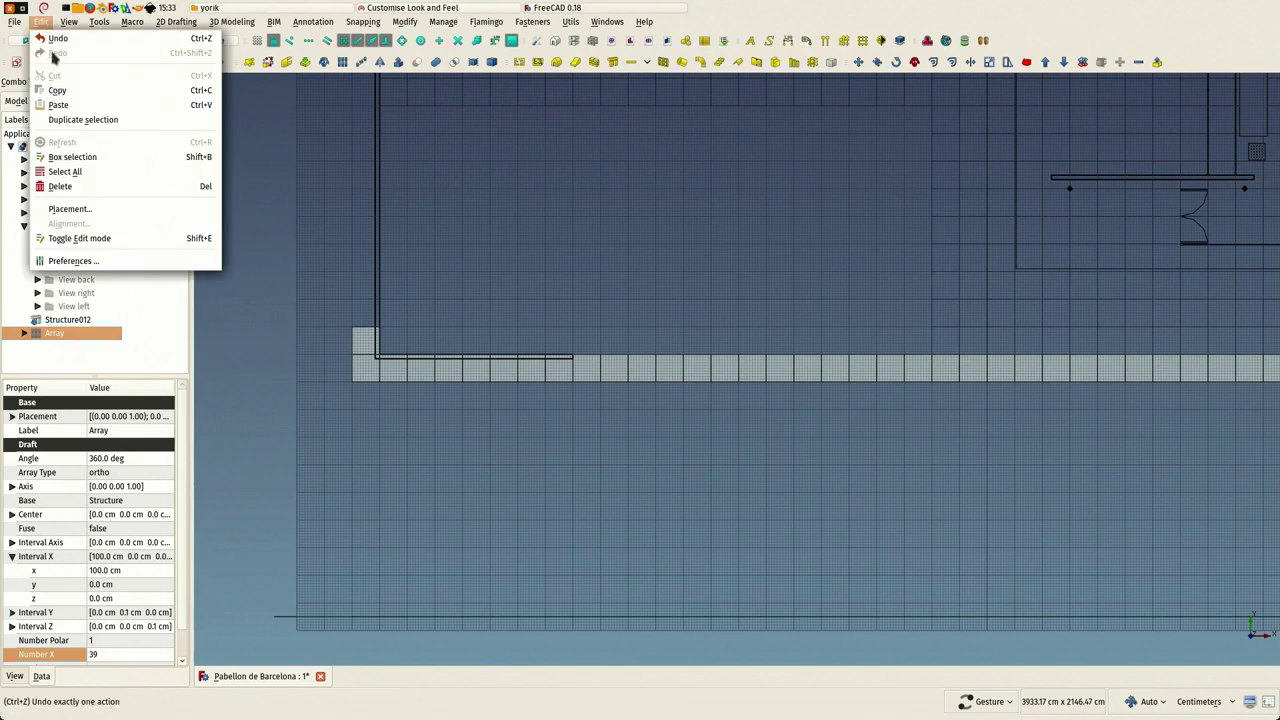
click(80, 114)
click(56, 346)
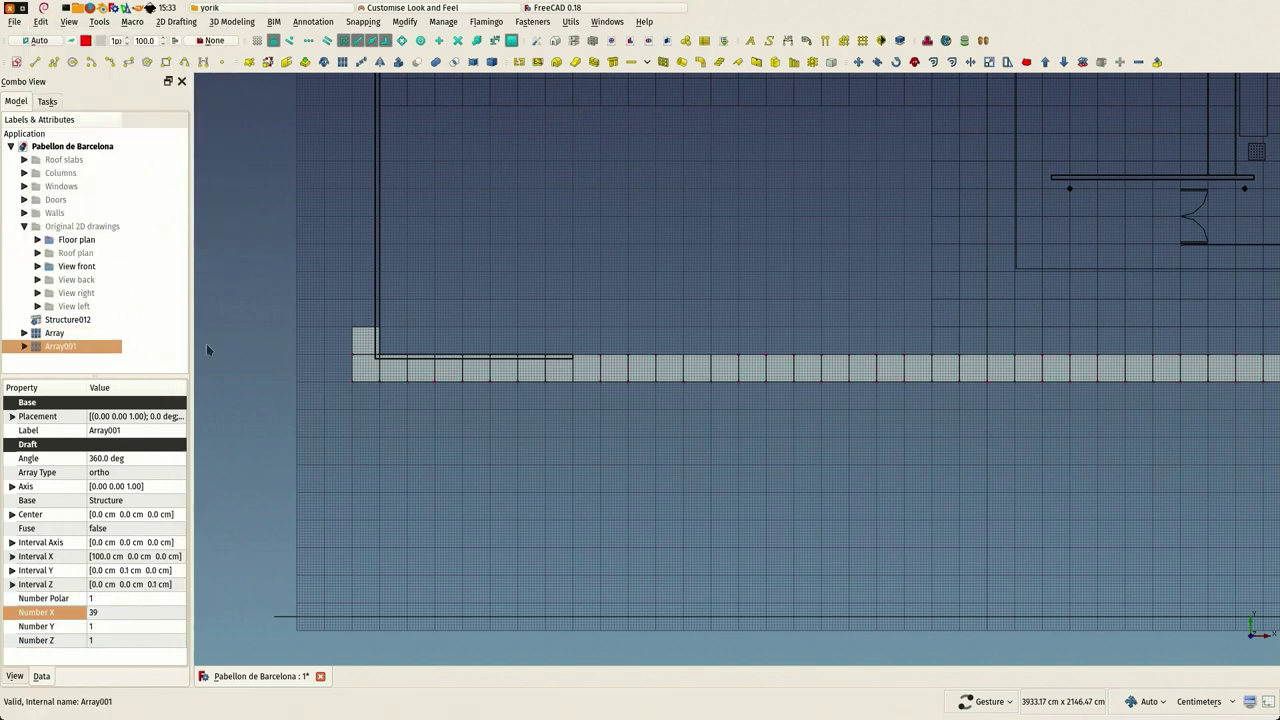
scroll(340, 380, up, 10)
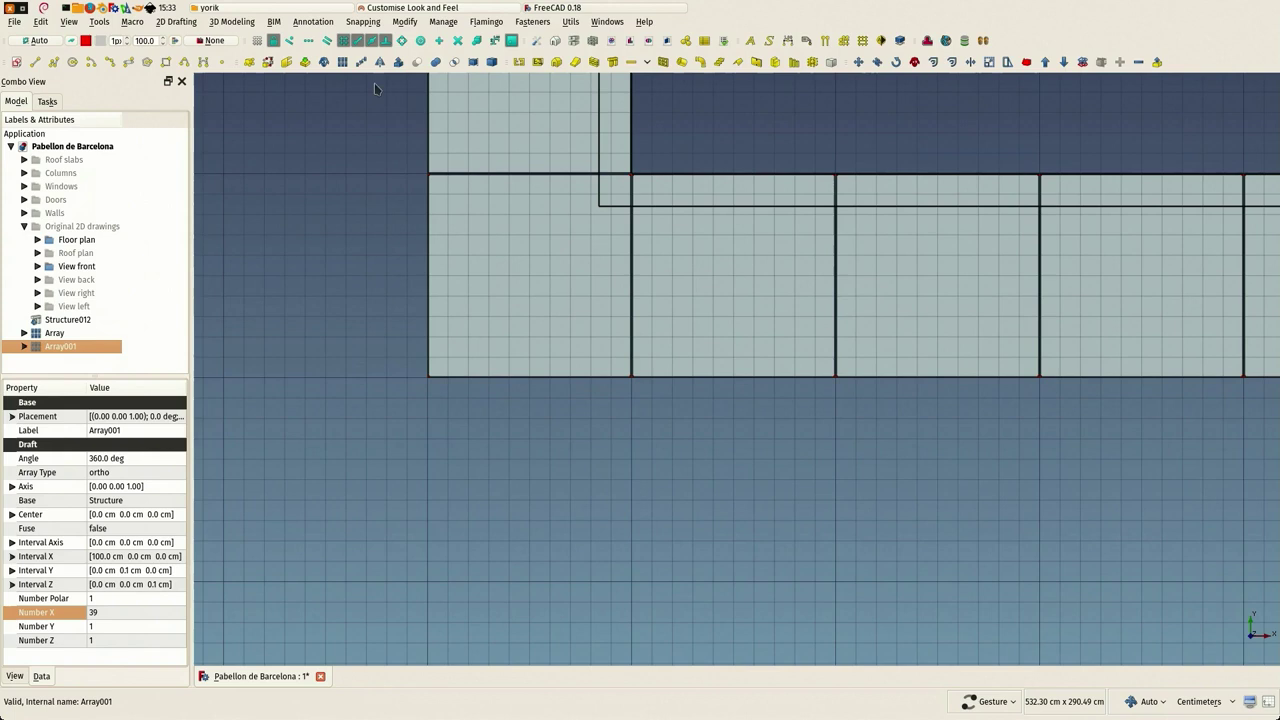
Step: Move Array001 from its corner, constrained along X, onto the snapped floor joint
click(860, 63)
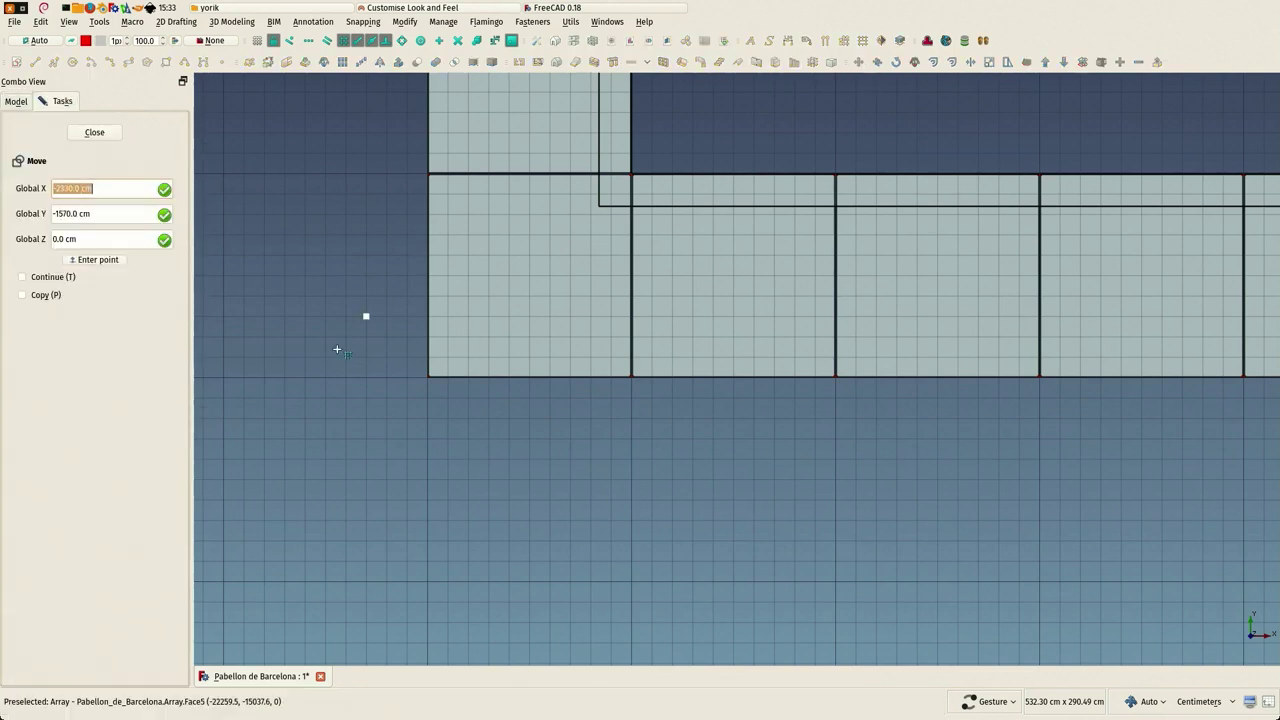
click(427, 377)
scroll(366, 400, down, 5)
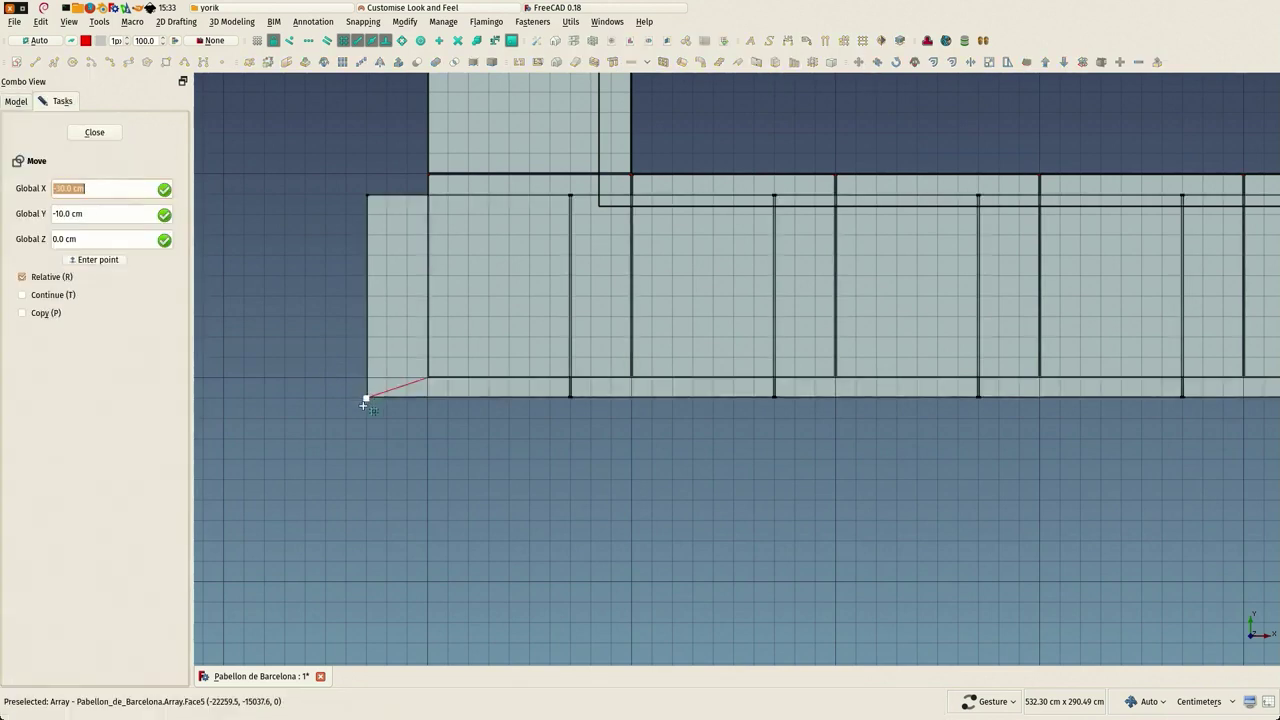
scroll(347, 441, down, 5)
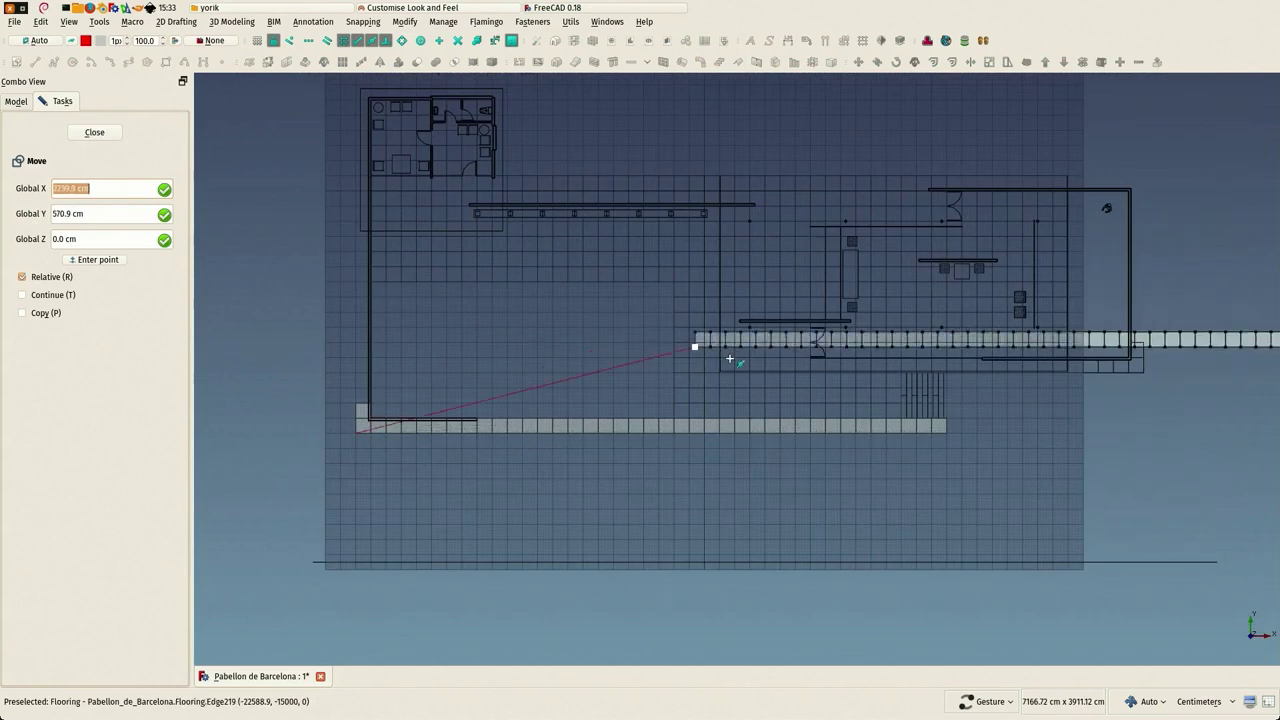
scroll(709, 374, up, 4)
scroll(671, 401, up, 5)
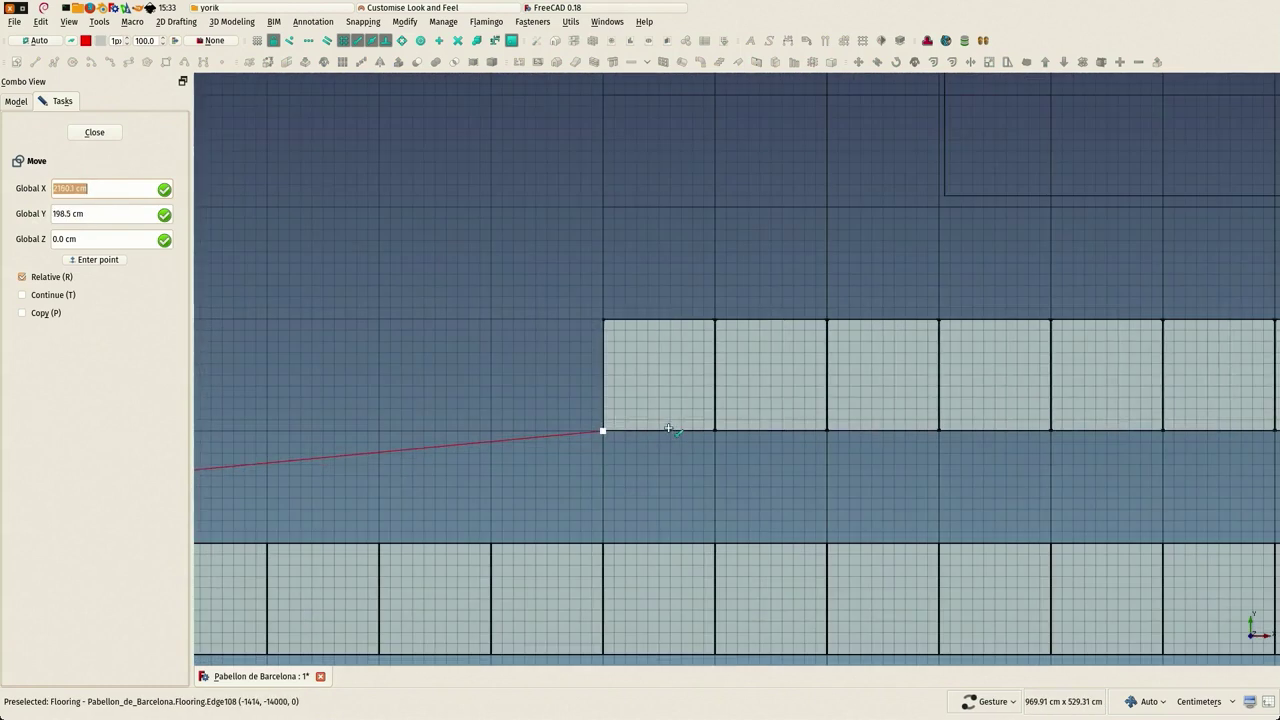
scroll(614, 532, up, 5)
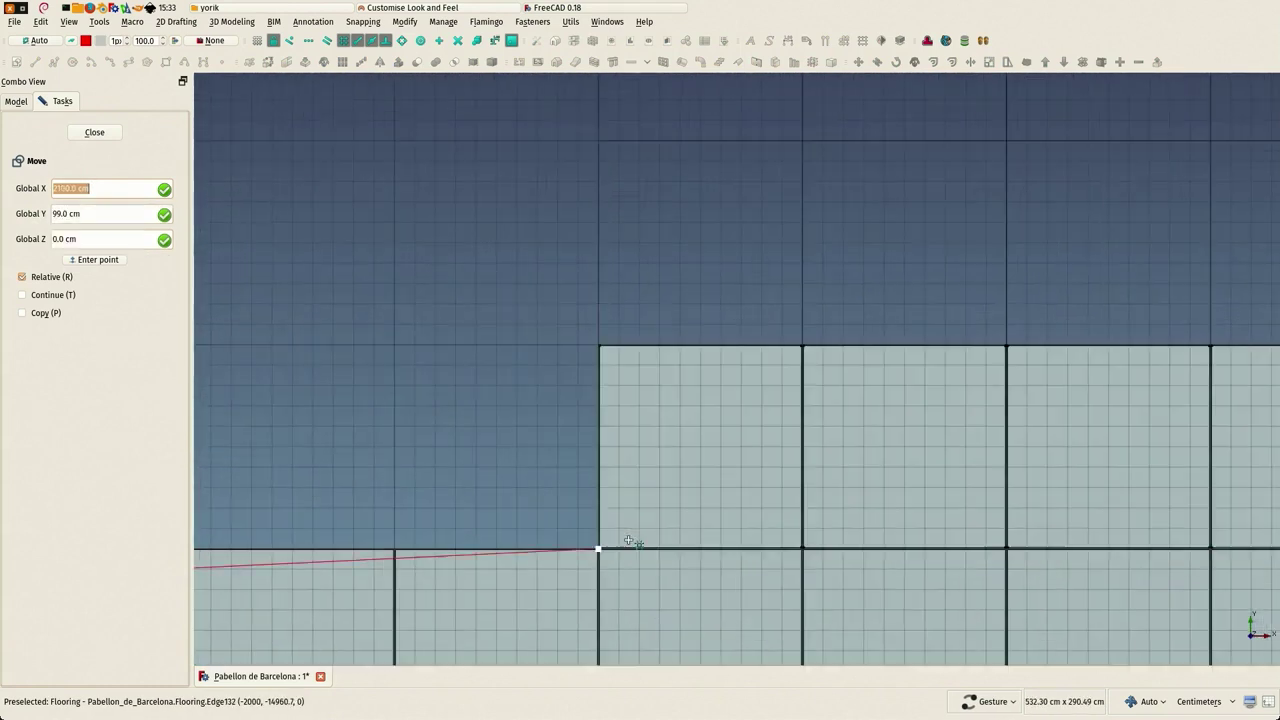
key(x)
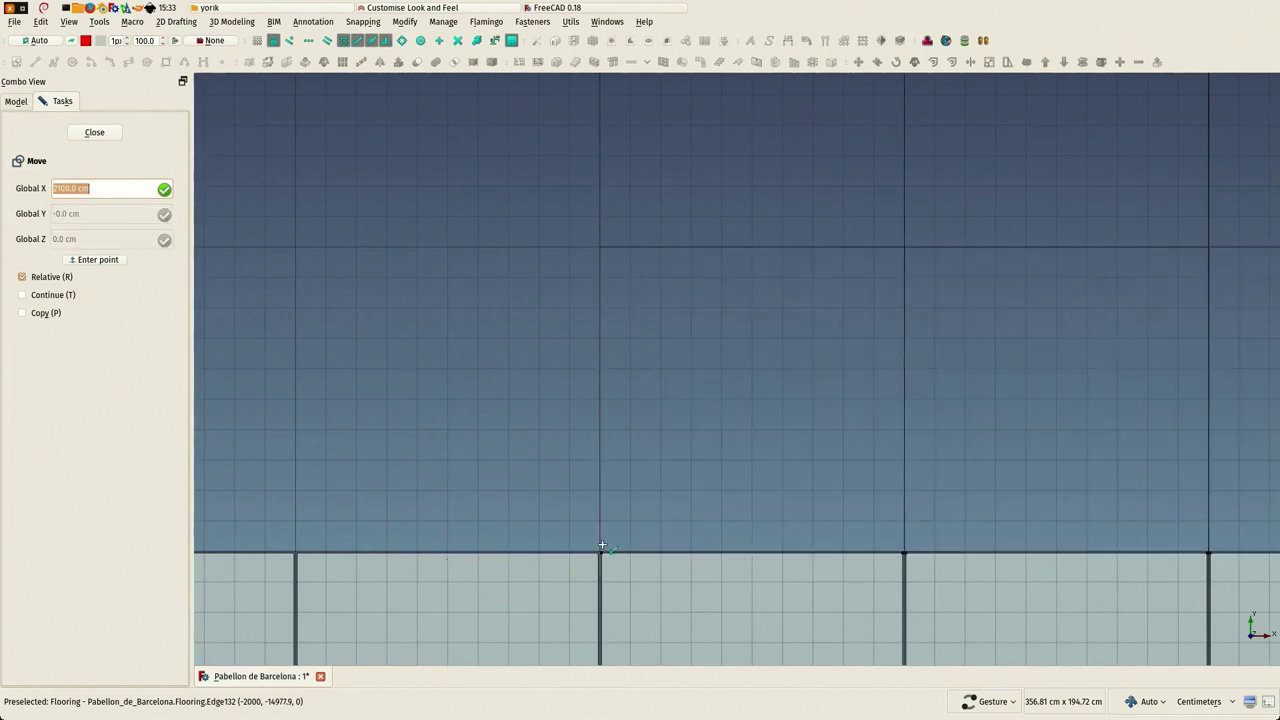
scroll(598, 551, up, 5)
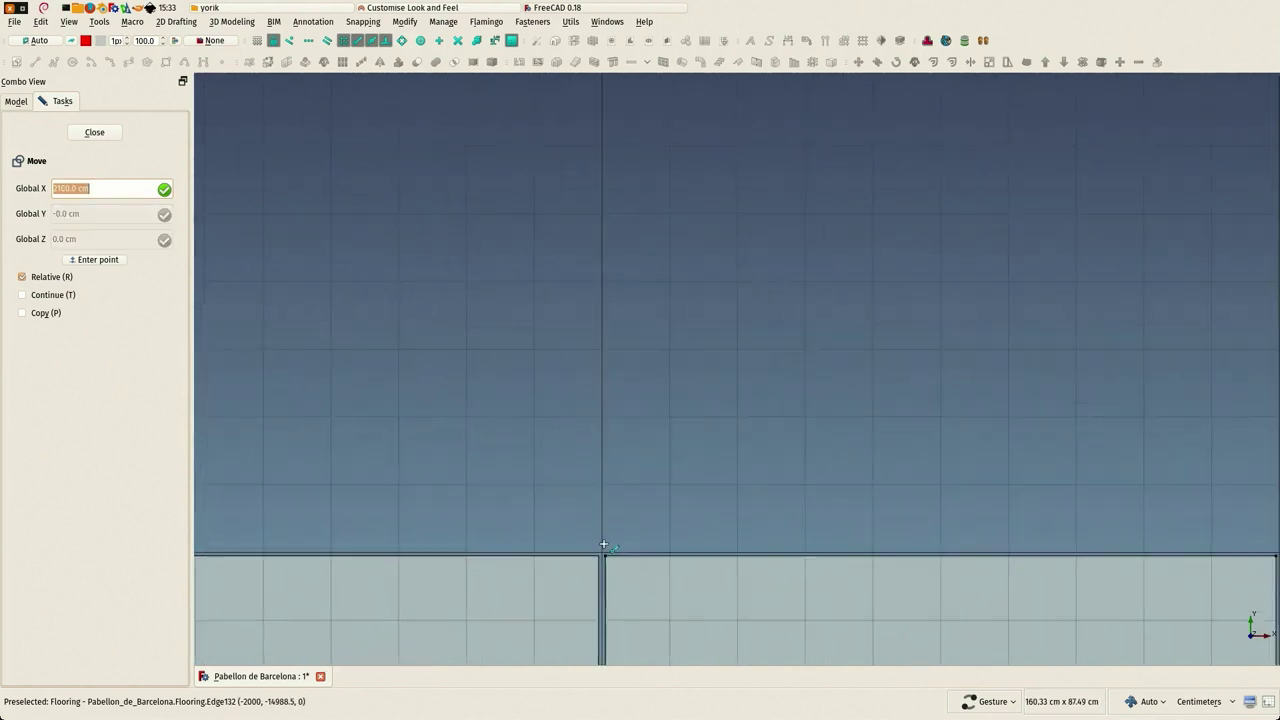
scroll(598, 520, down, 3)
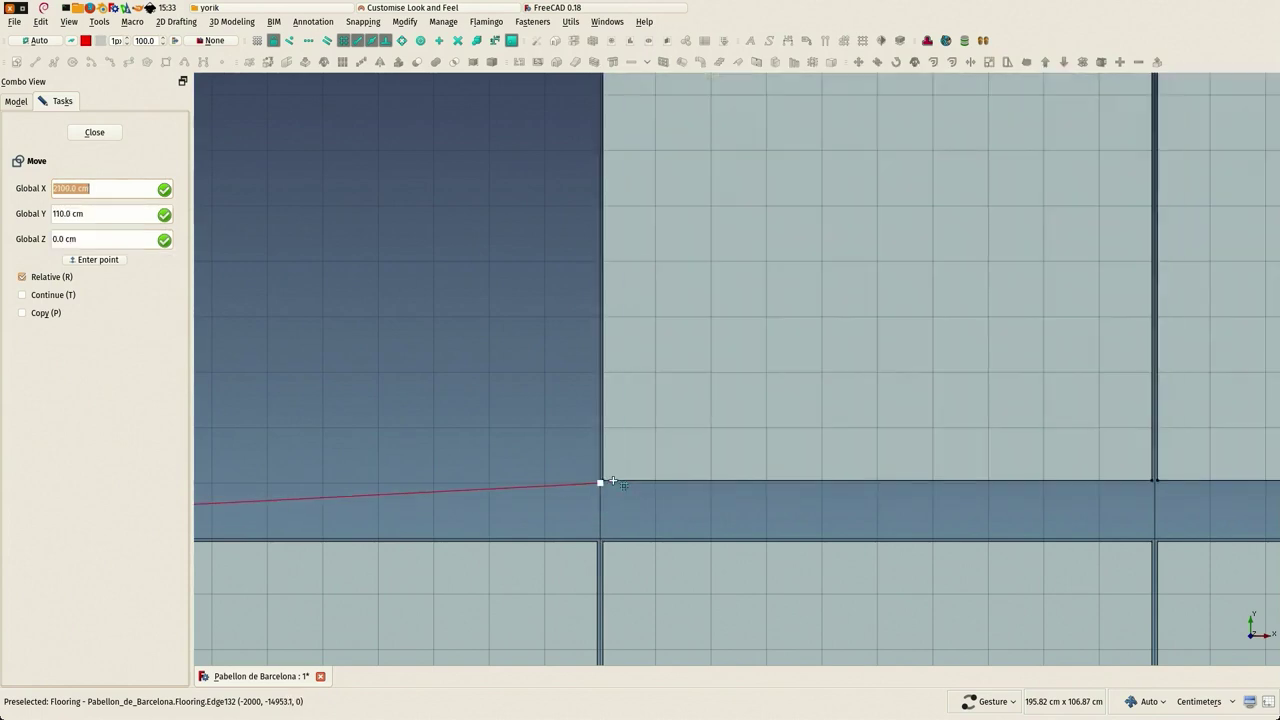
click(603, 535)
scroll(571, 443, down, 10)
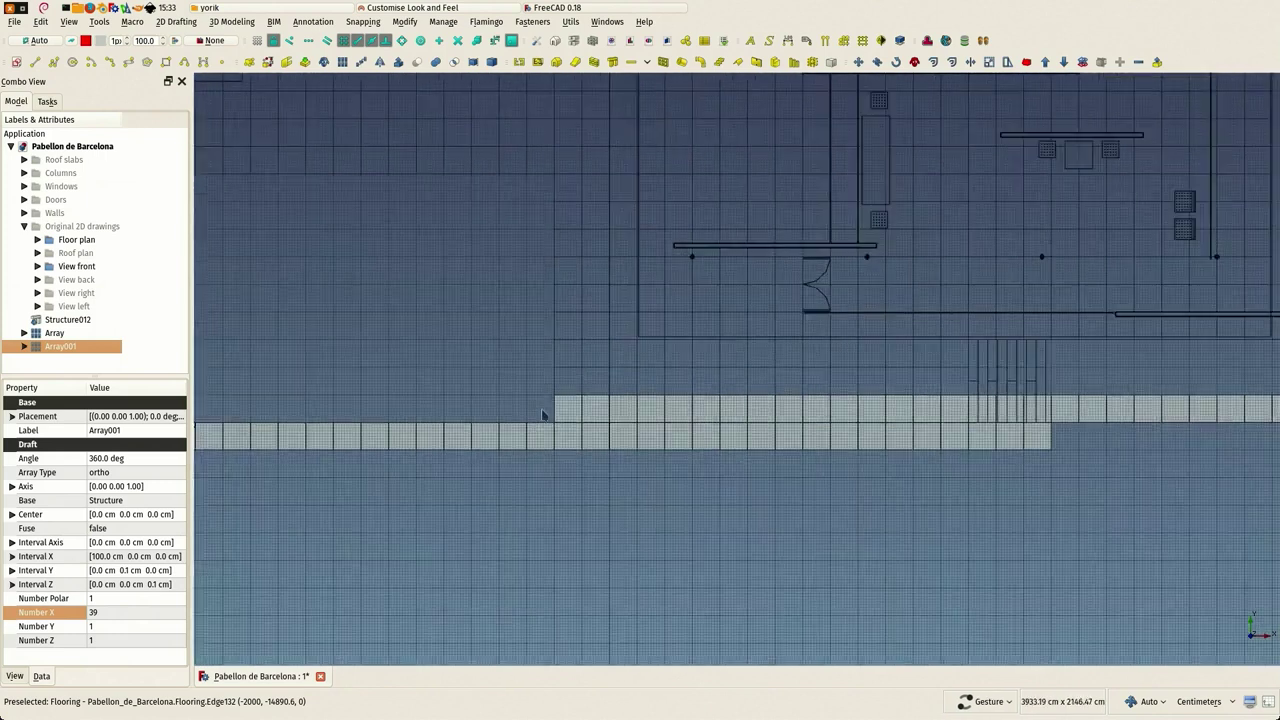
Step: Set Array001 to 15 tiles along X and 3 rows along Y
scroll(543, 415, down, 2)
right_drag(737, 477, 490, 523)
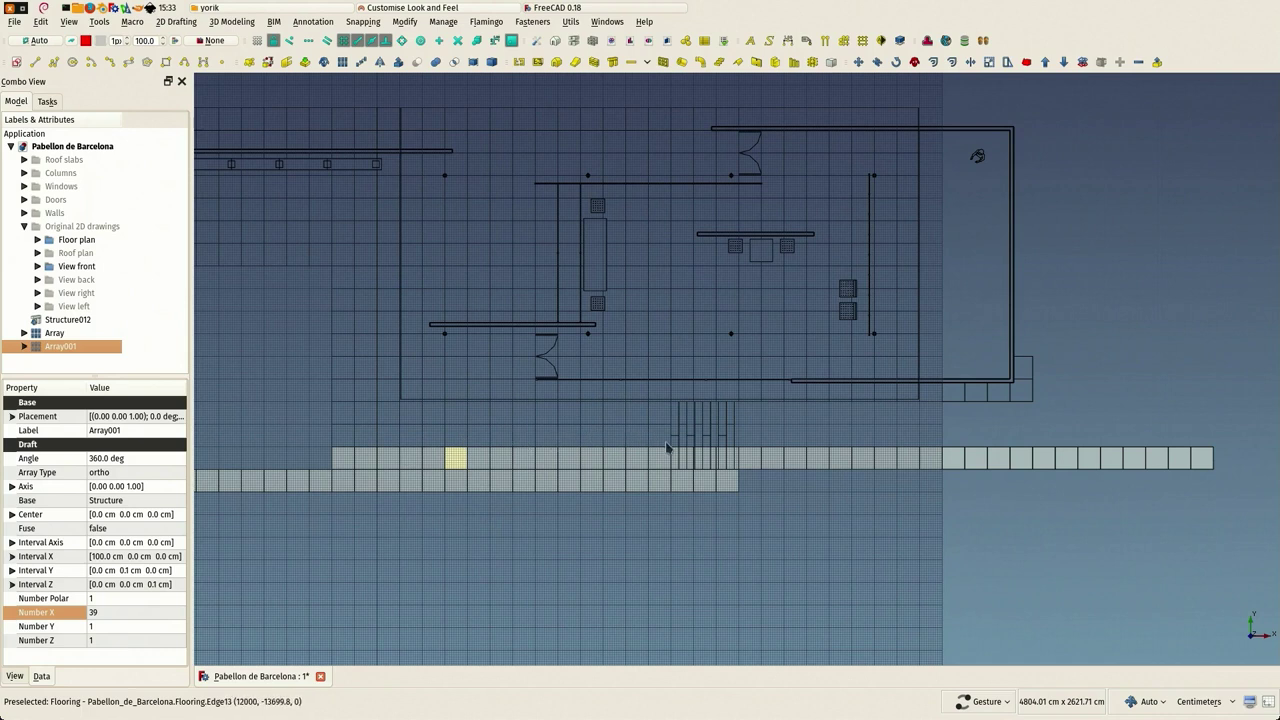
click(116, 611)
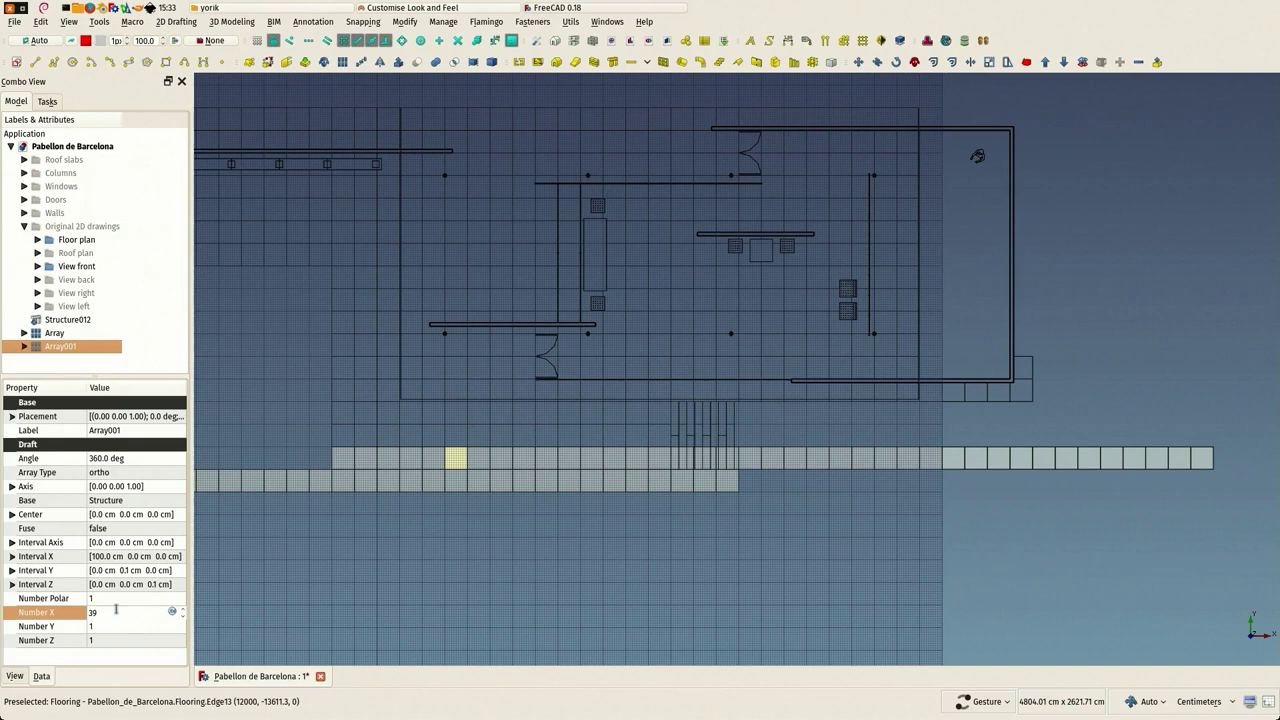
key(Return)
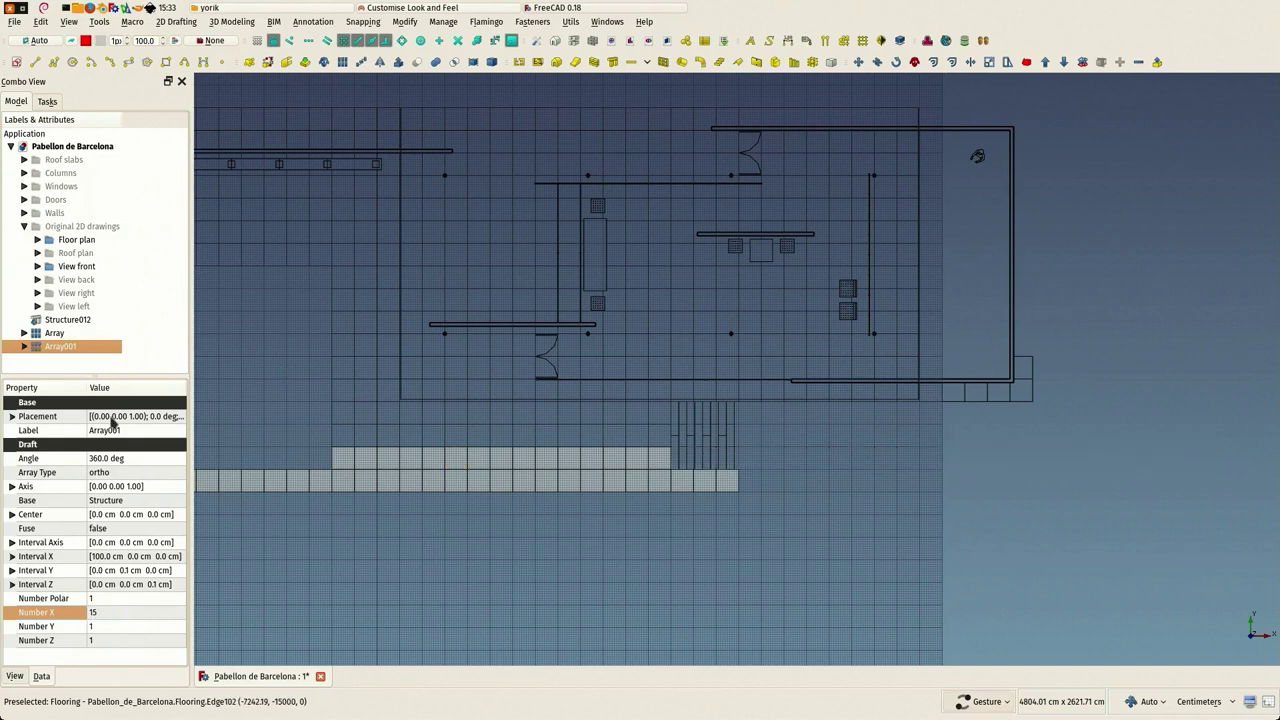
click(100, 626)
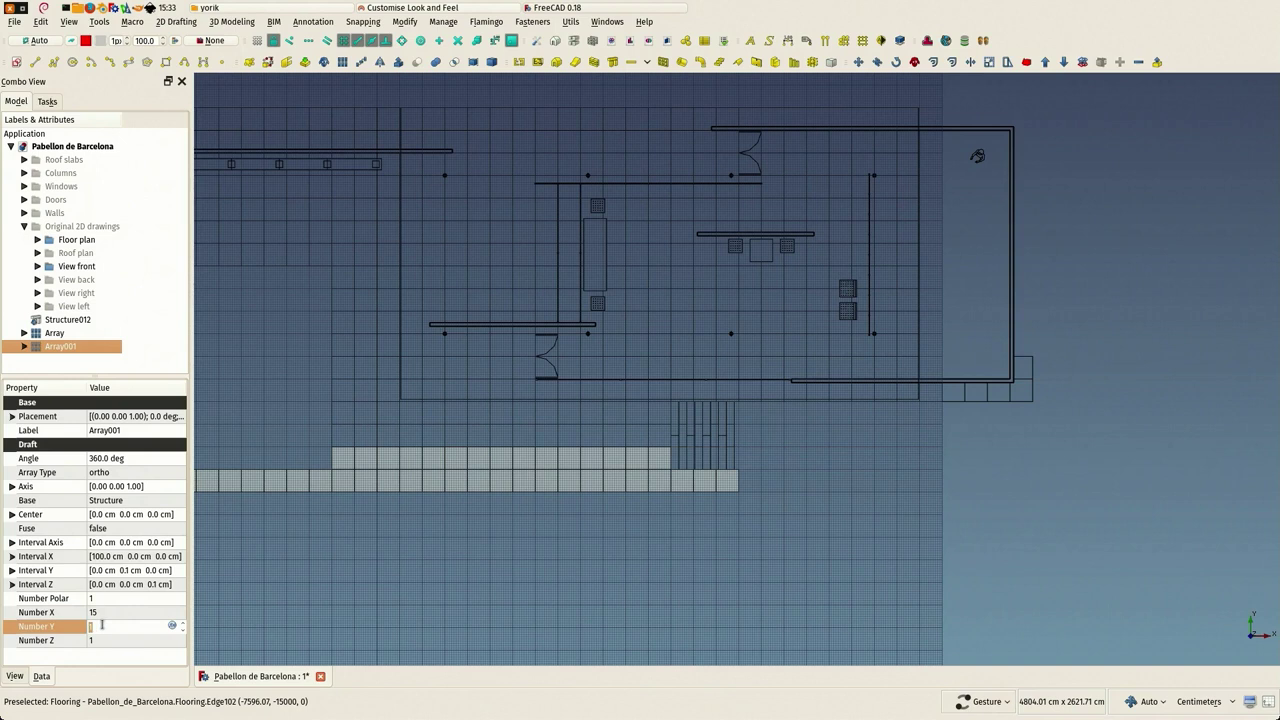
text(3)
key(Return)
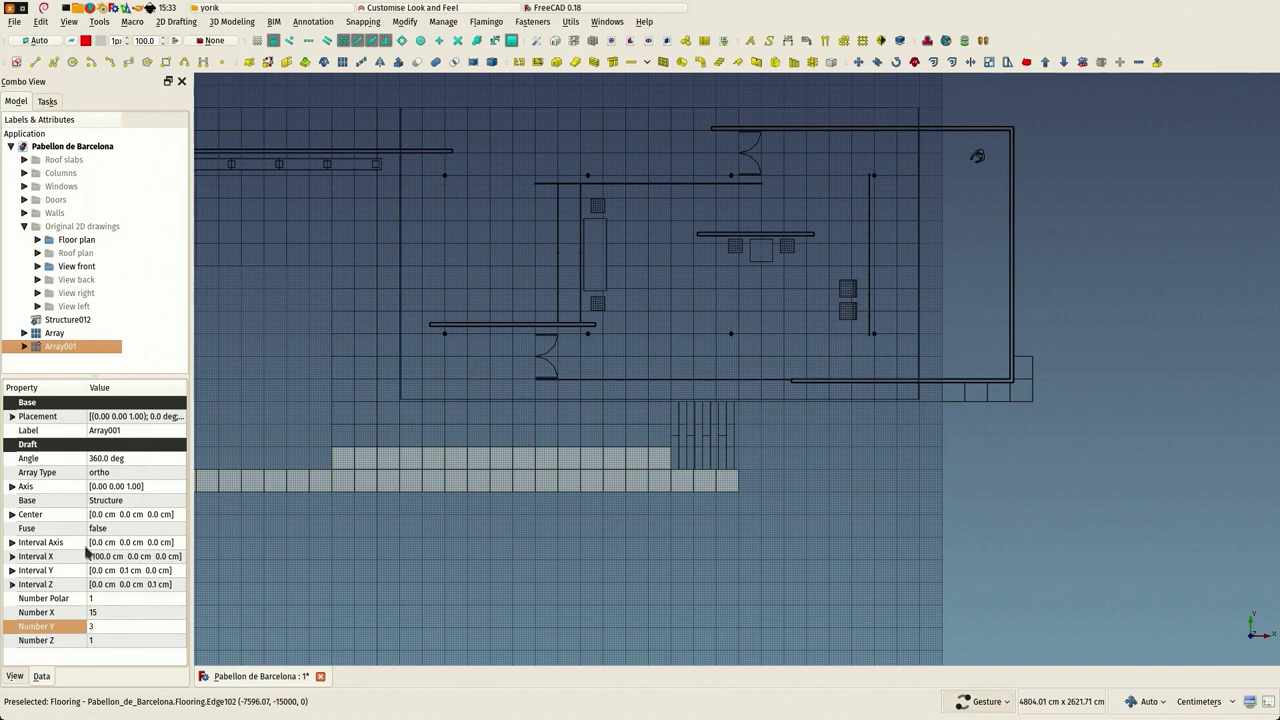
Step: Set Array001's Interval Y y component to 100 cm between rows
click(11, 570)
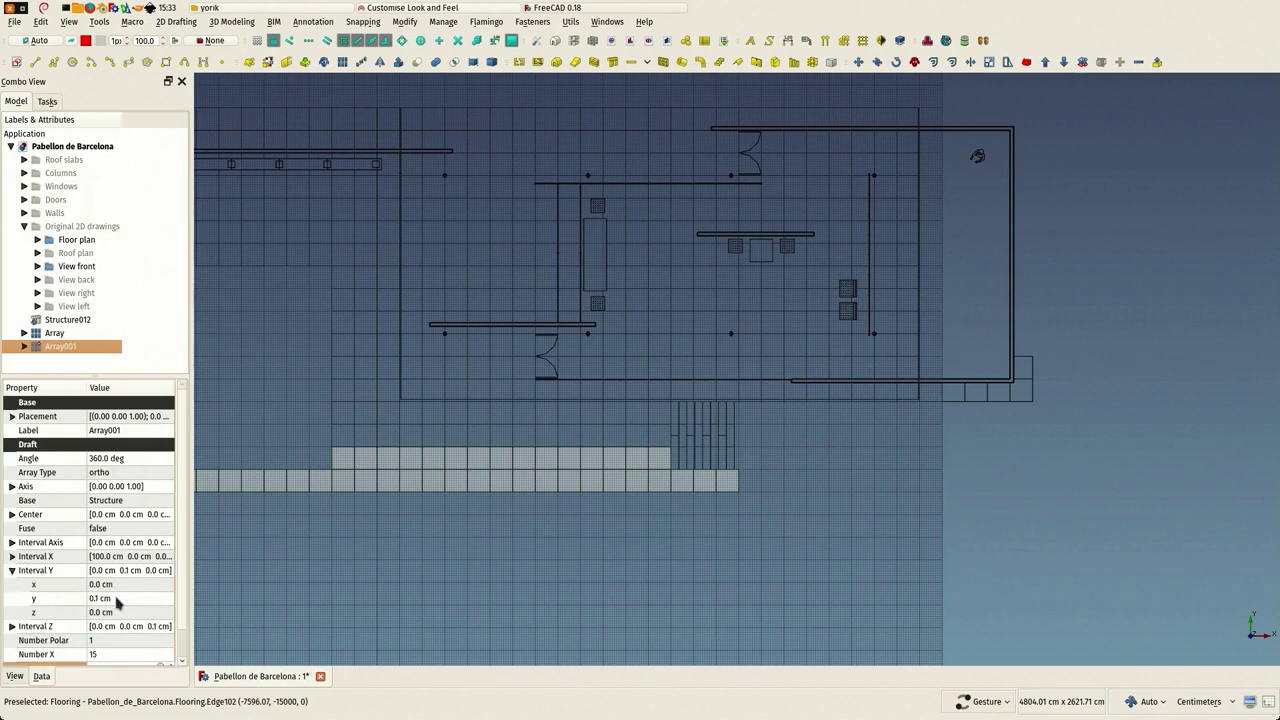
click(116, 598)
text(100)
key(Return)
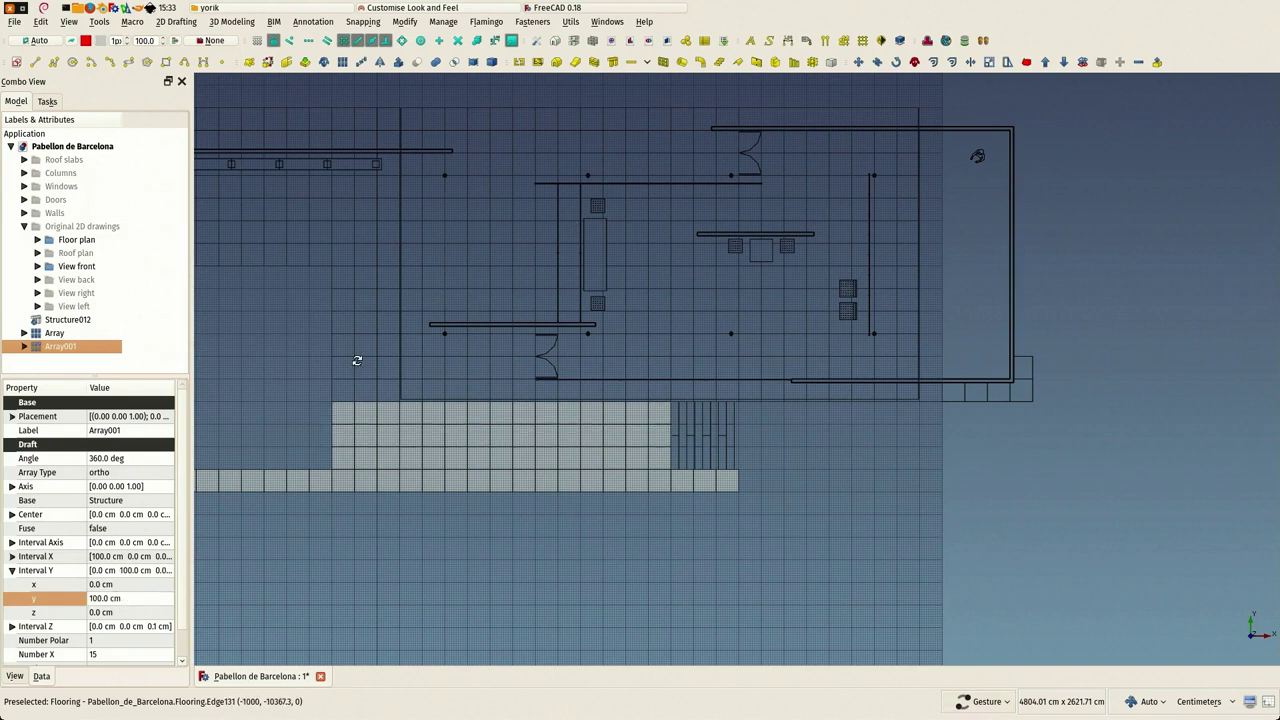
drag(354, 360, 616, 432)
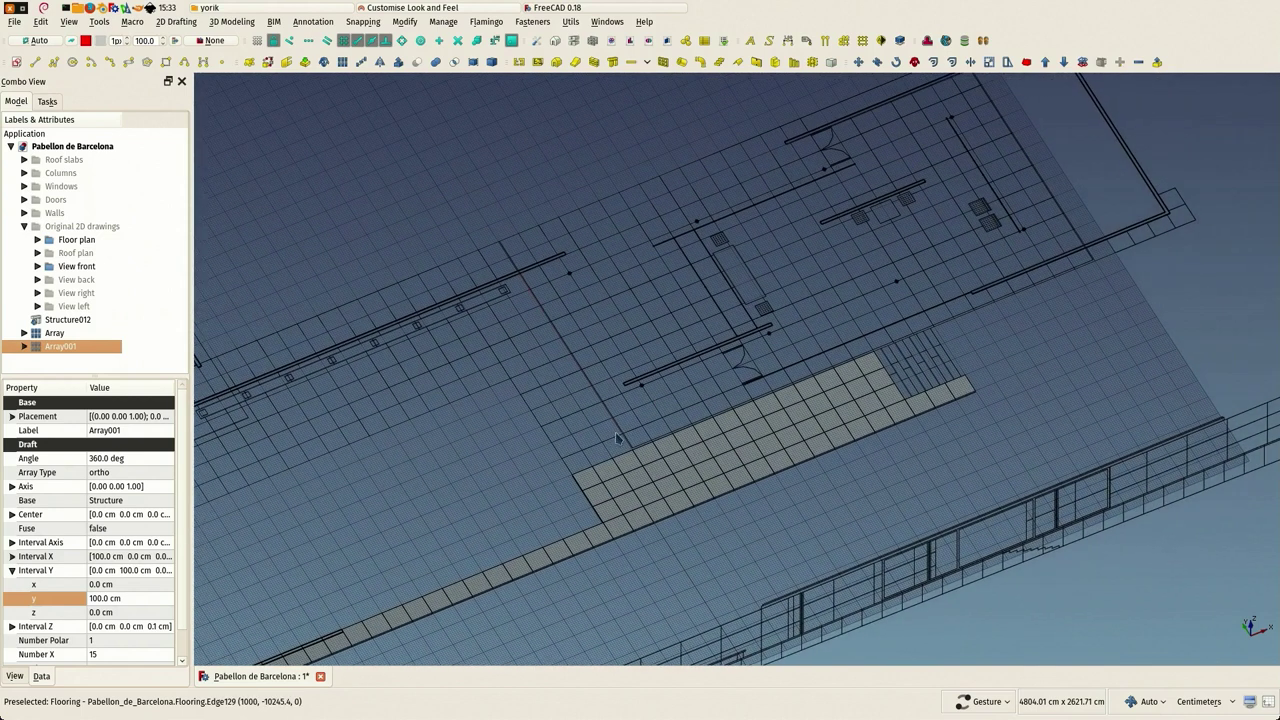
scroll(650, 390, down, 5)
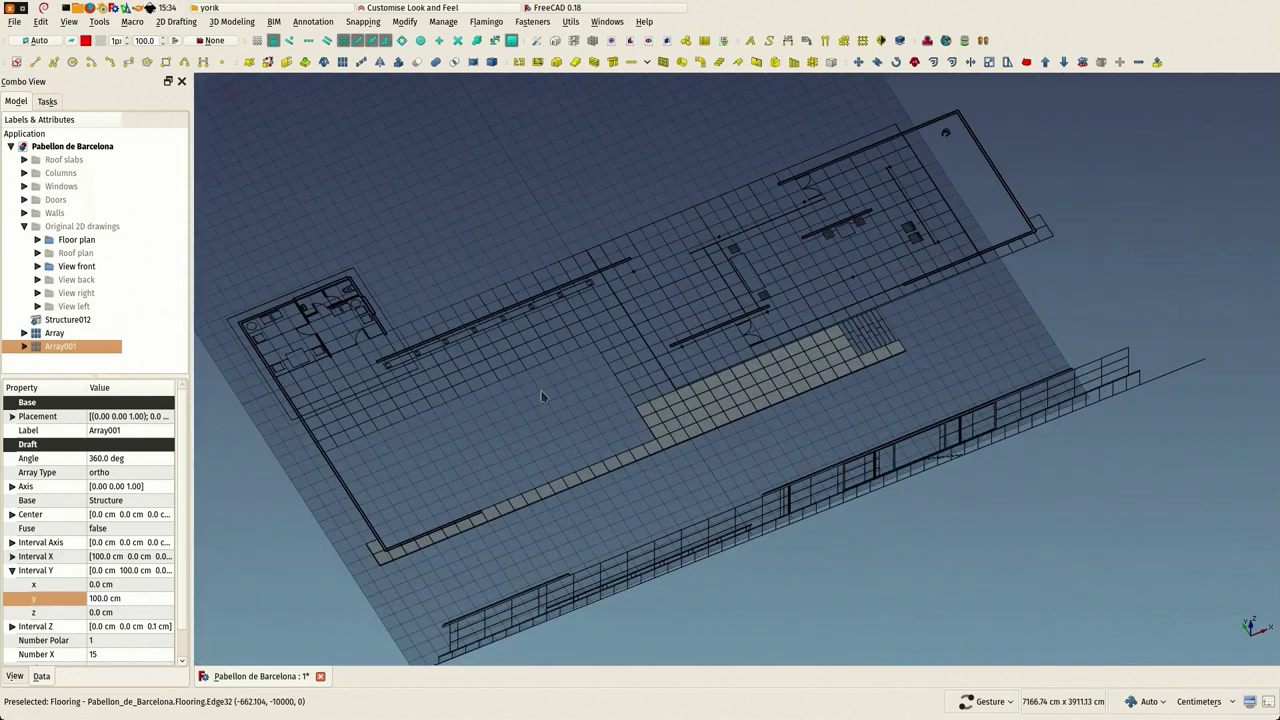
click(41, 22)
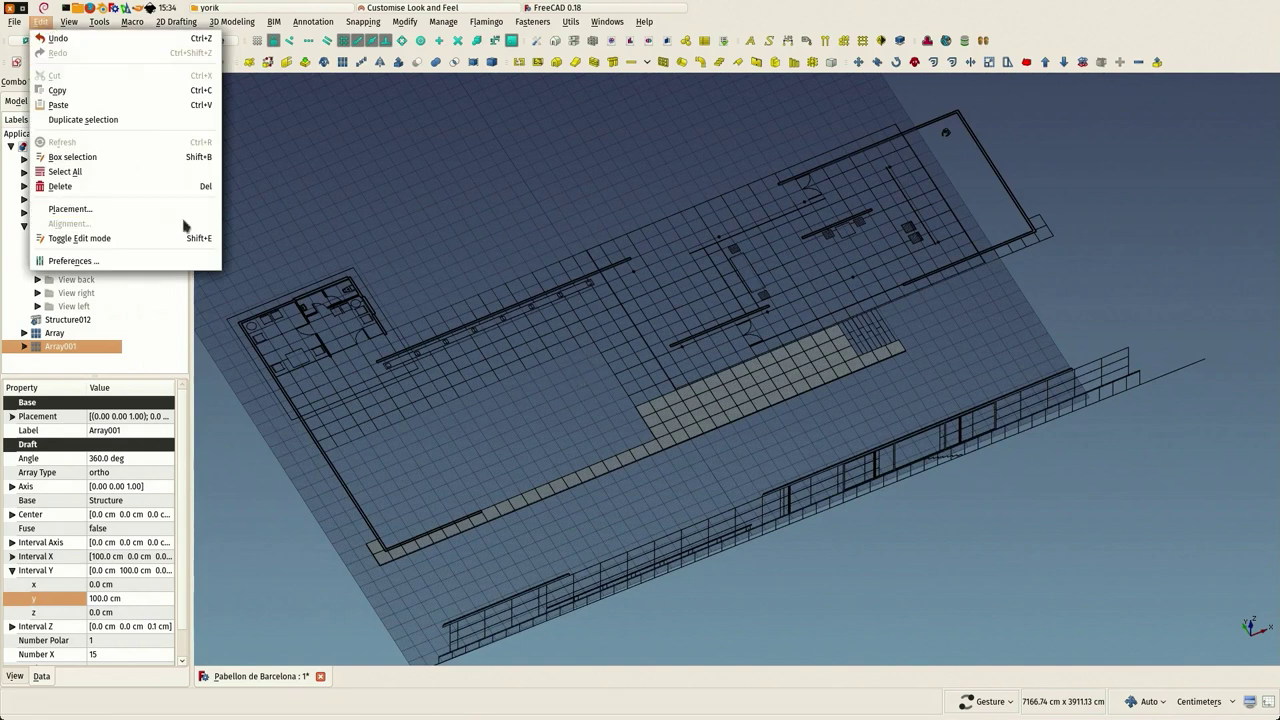
Step: Paste a copy of the tile array as Array002 and switch to top view
click(97, 118)
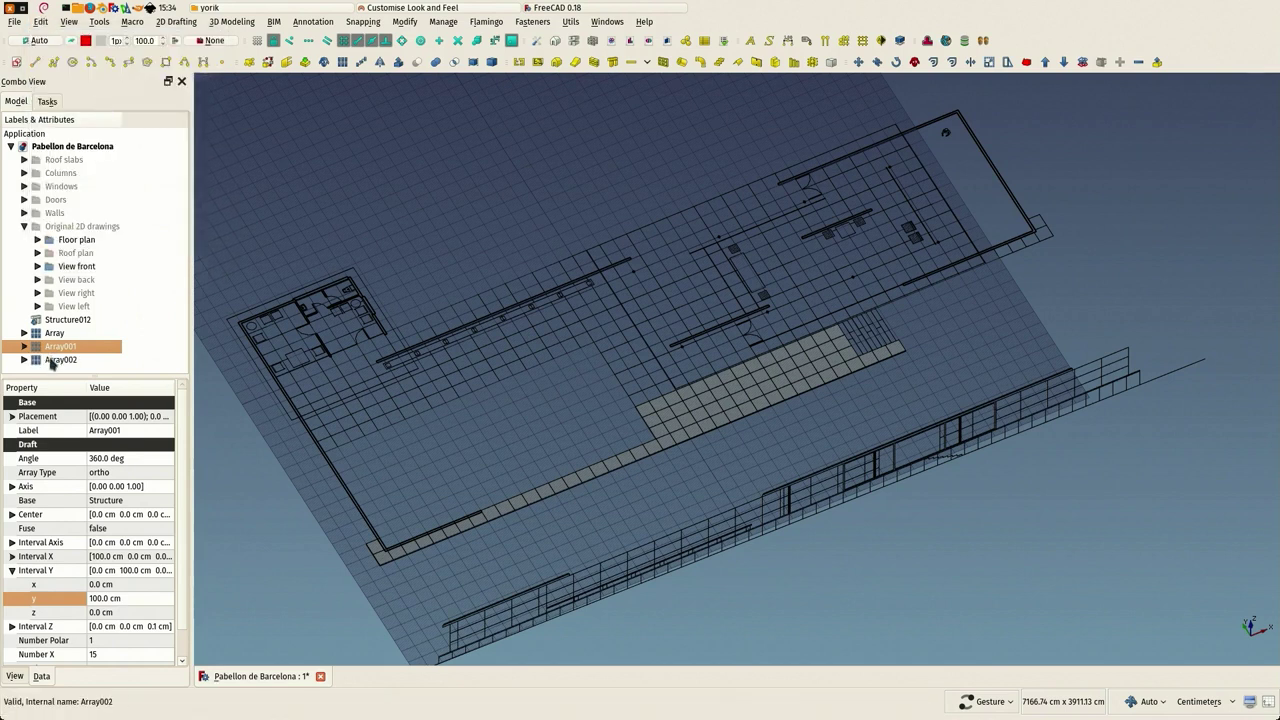
click(55, 360)
drag(506, 486, 475, 524)
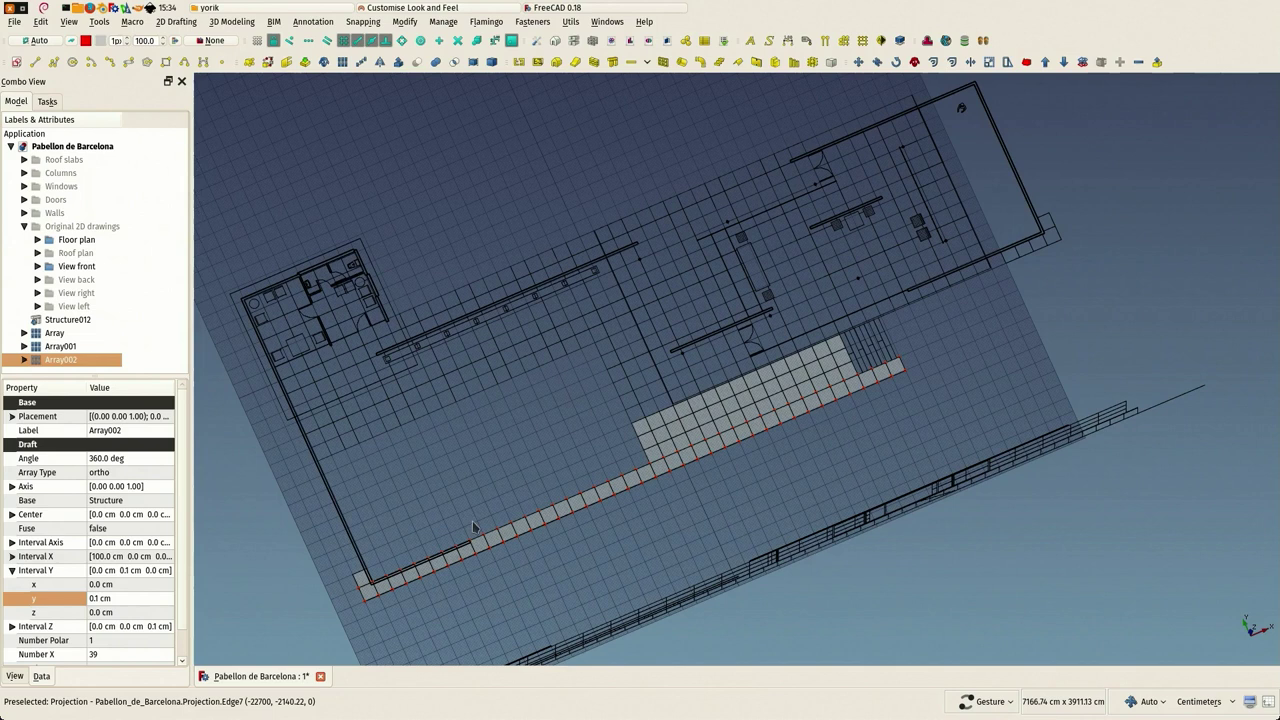
key(2)
scroll(270, 457, up, 12)
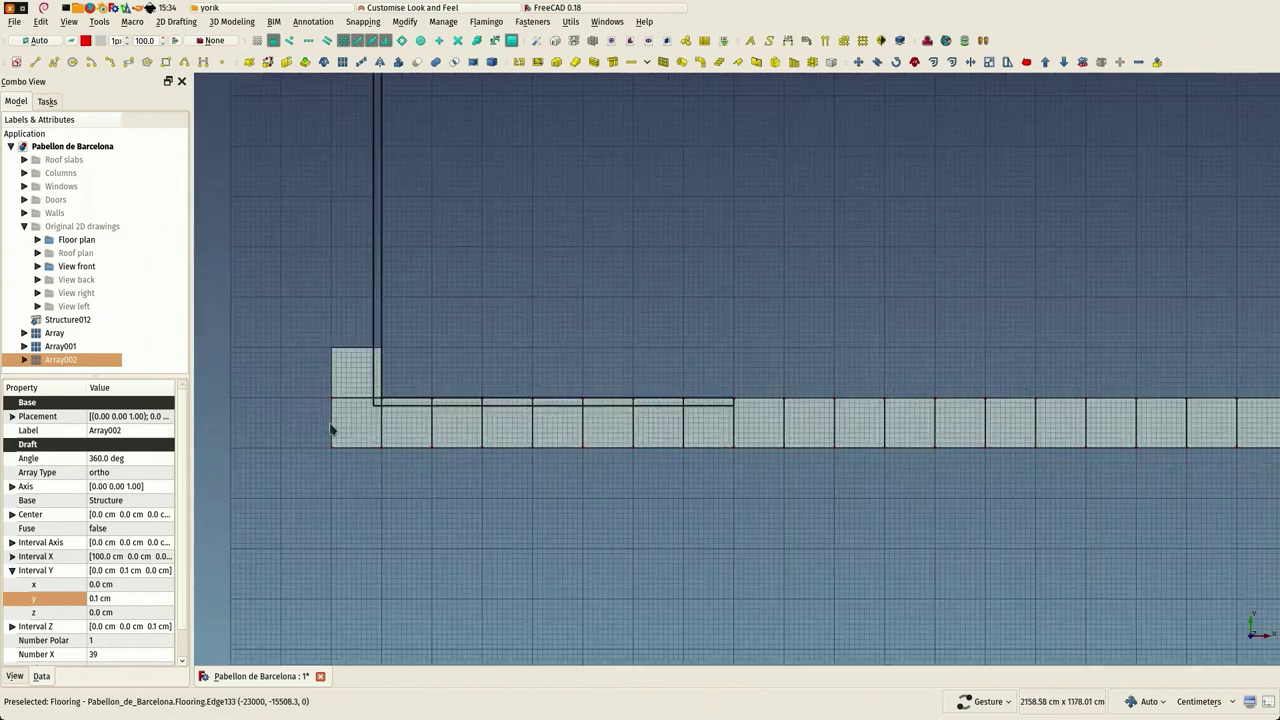
Step: Move Array002 from its lower-left corner to the flooring corner vertex
click(845, 76)
scroll(360, 497, up, 4)
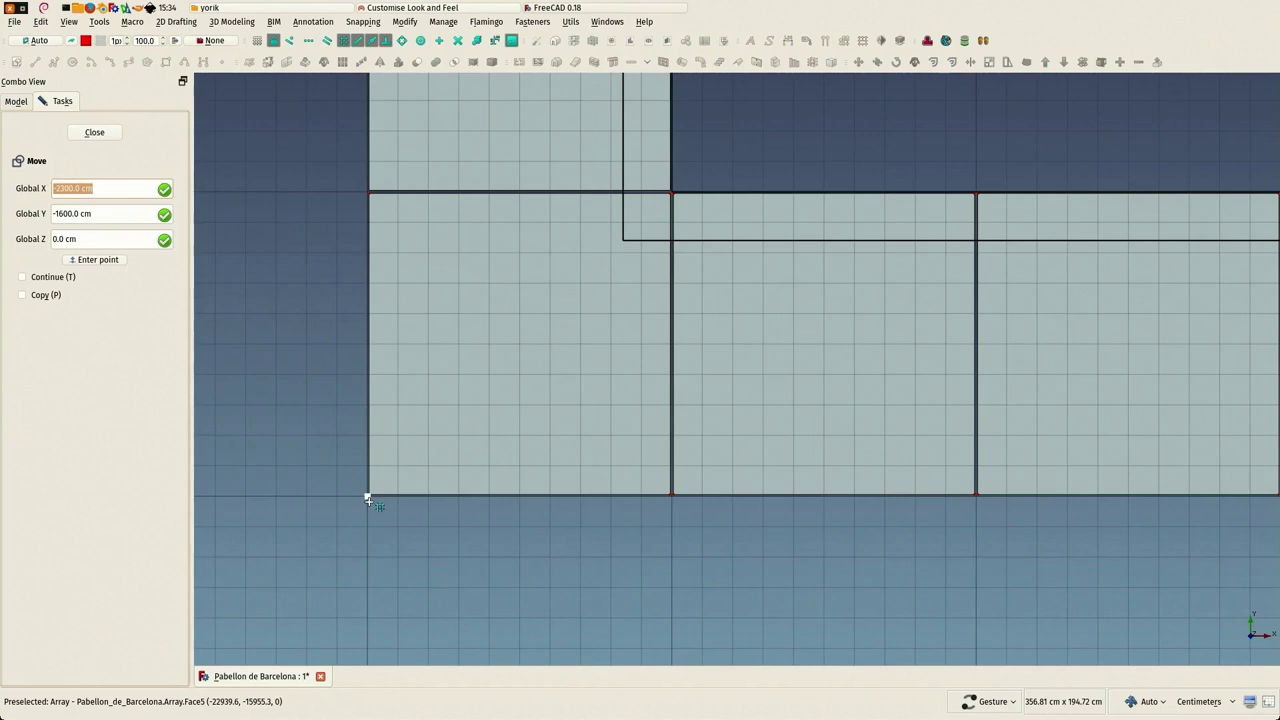
click(367, 499)
scroll(300, 505, down, 8)
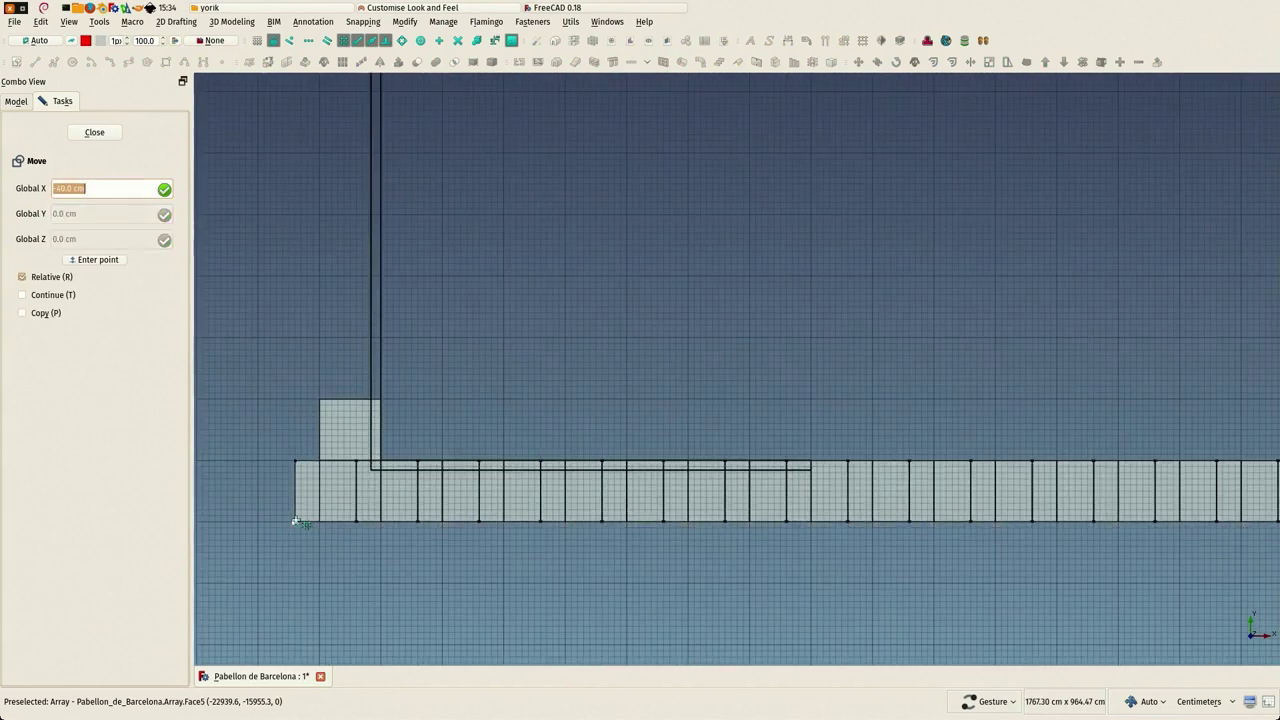
scroll(283, 490, down, 6)
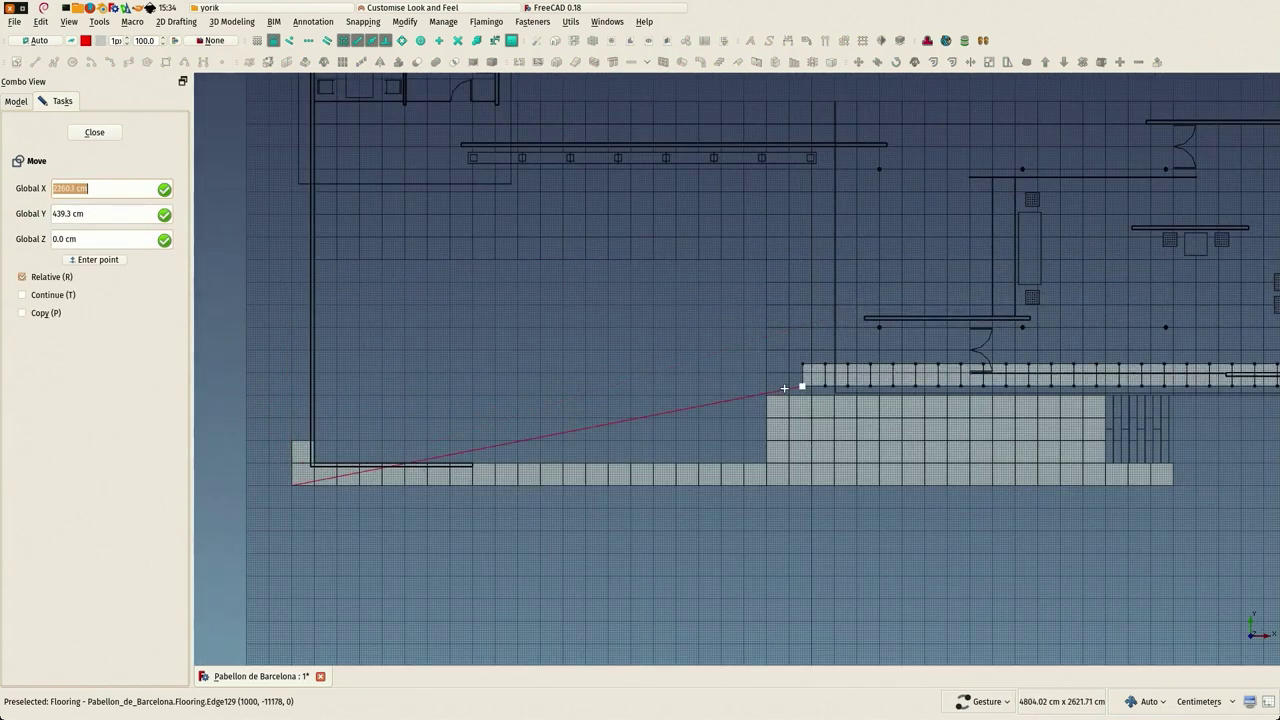
scroll(757, 397, up, 6)
scroll(757, 397, up, 5)
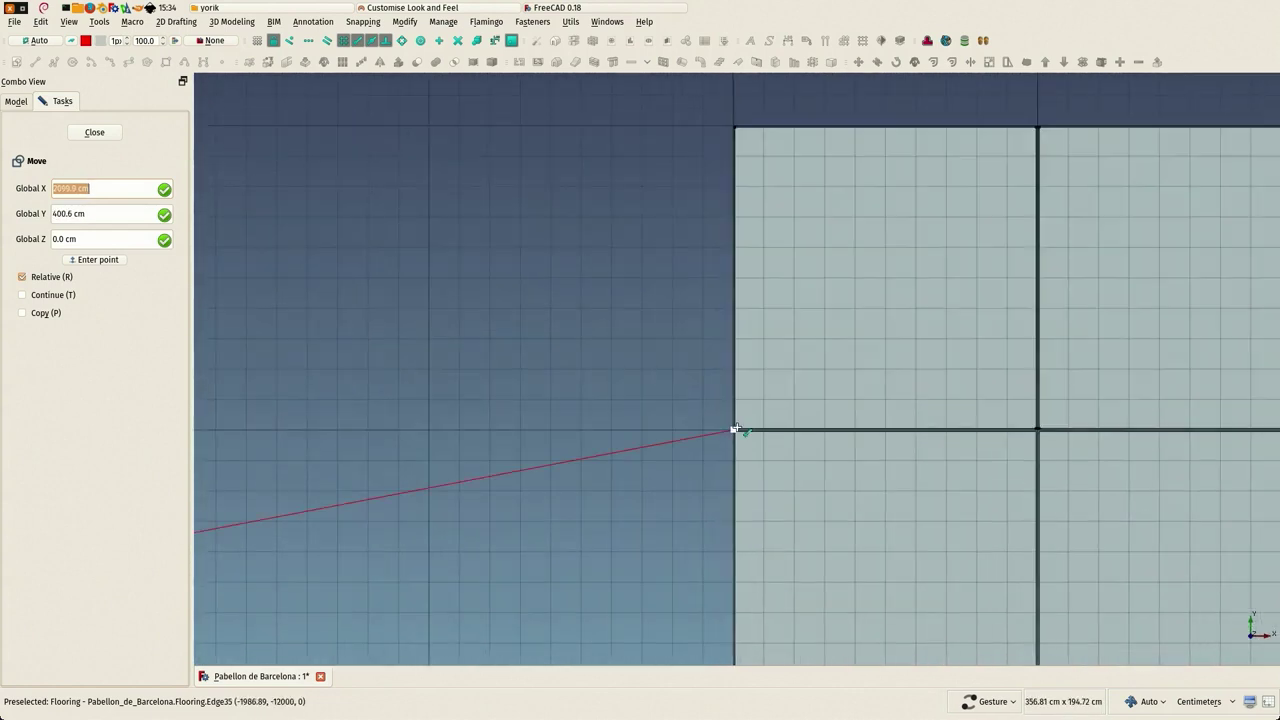
click(725, 432)
scroll(602, 396, down, 8)
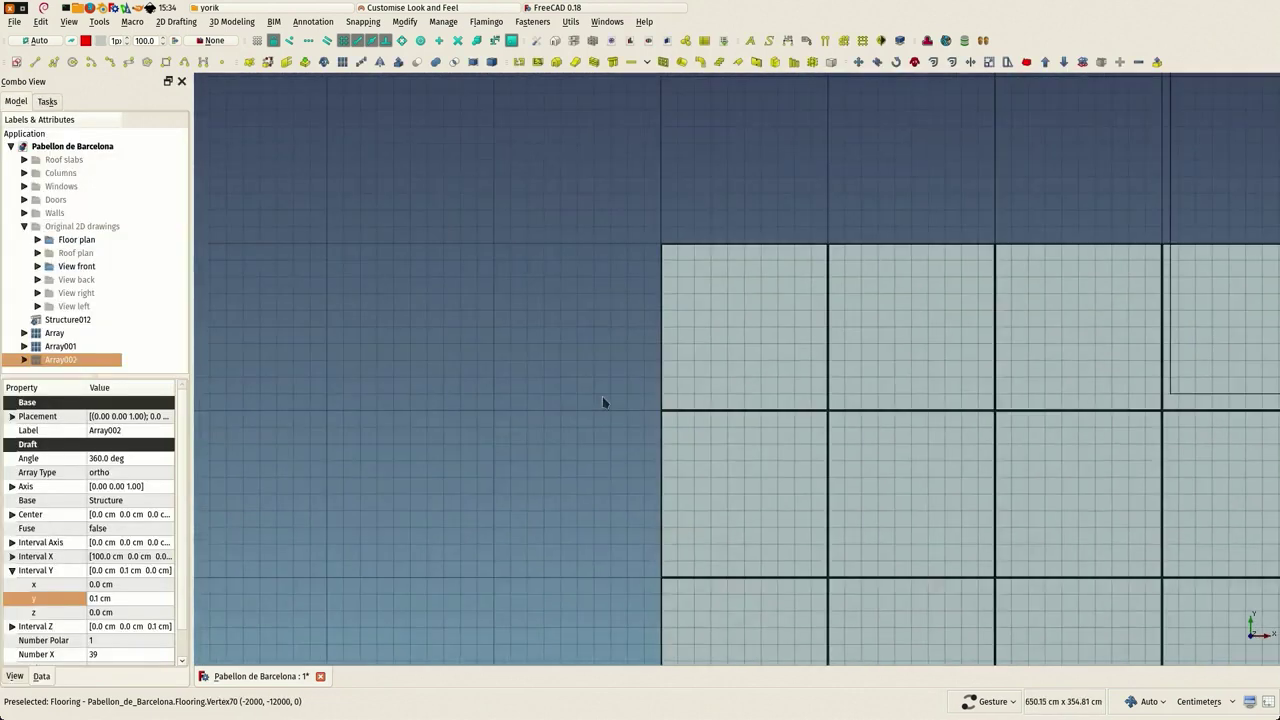
scroll(735, 412, up, 4)
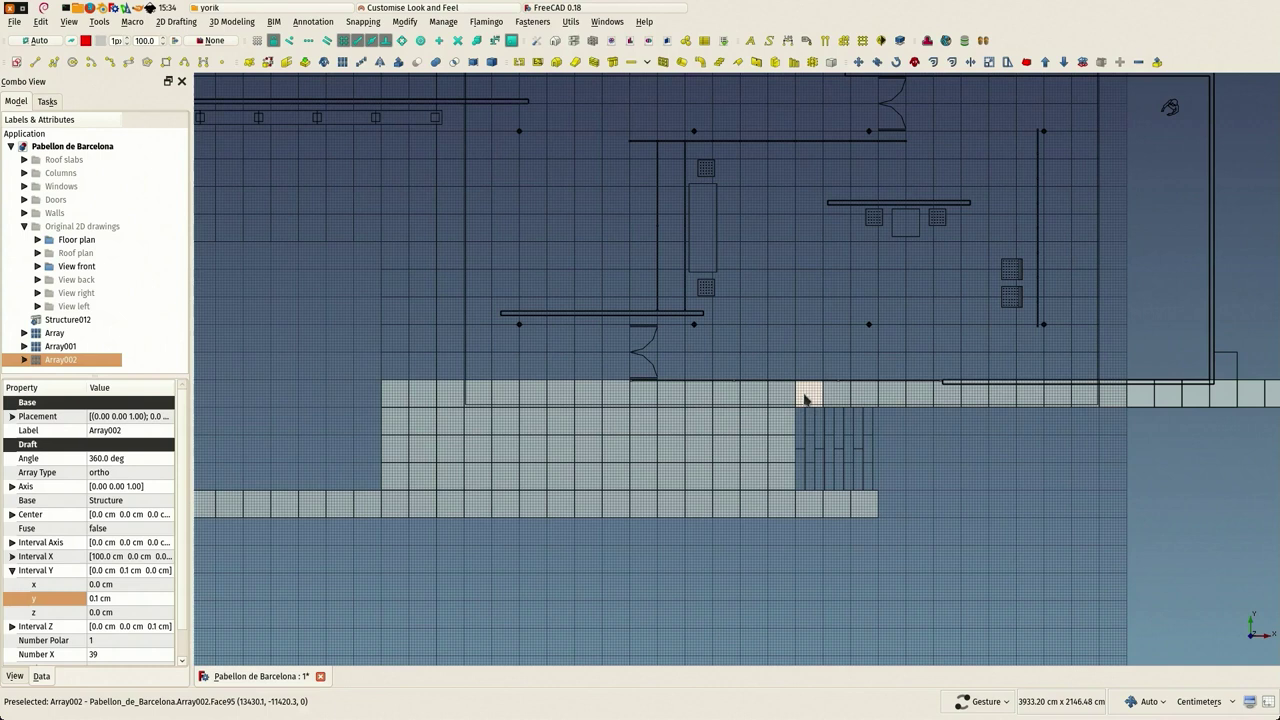
right_drag(820, 397, 615, 415)
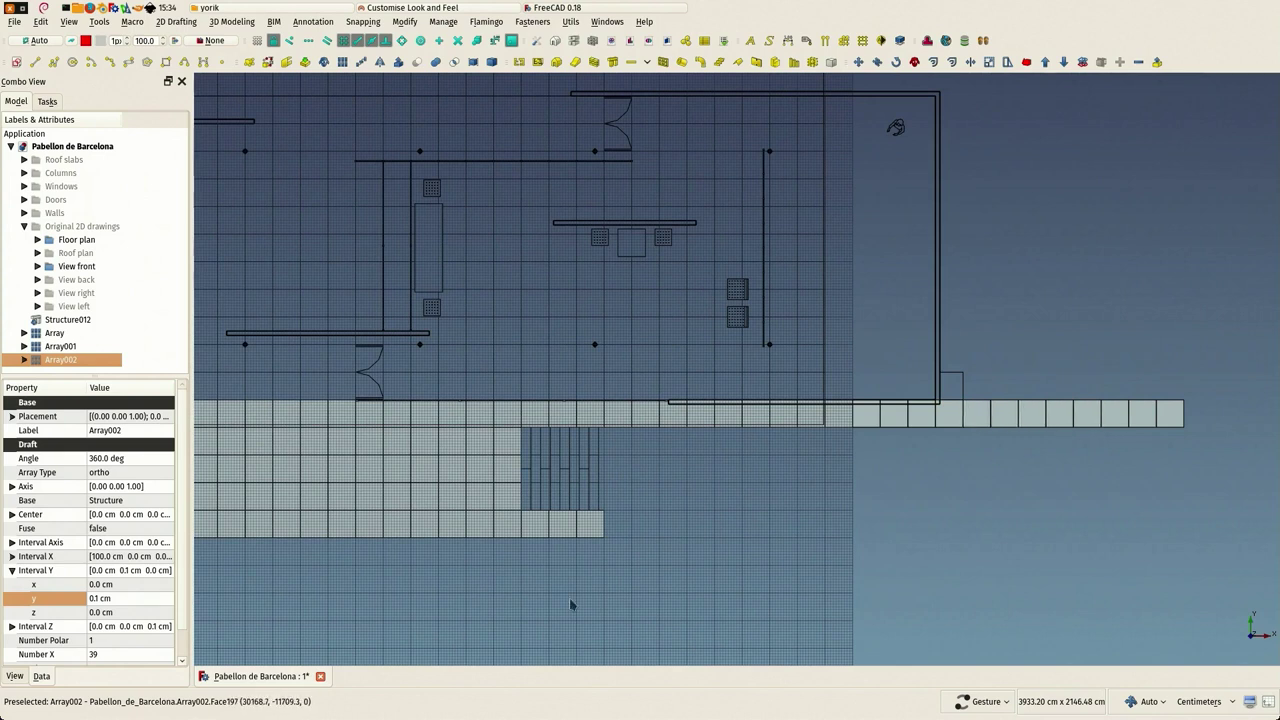
Step: Reduce Array002's Number X from 39 to 31 tiles
click(123, 656)
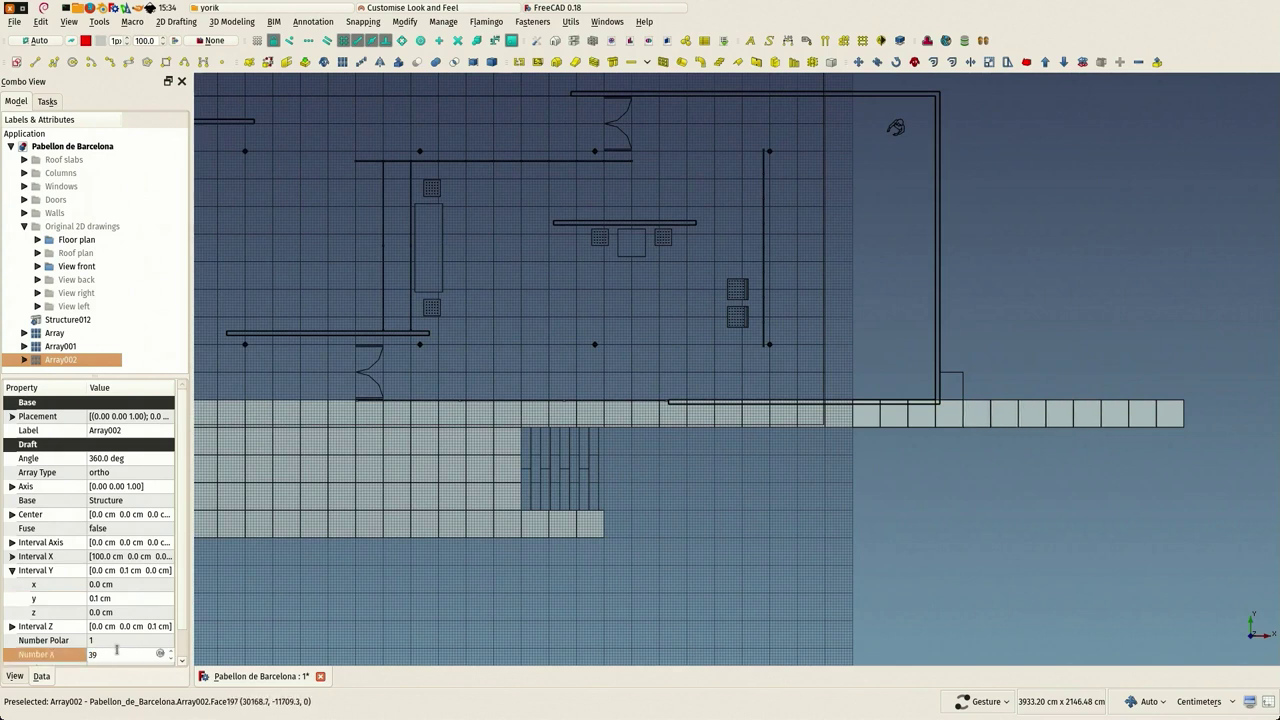
text(31)
key(Return)
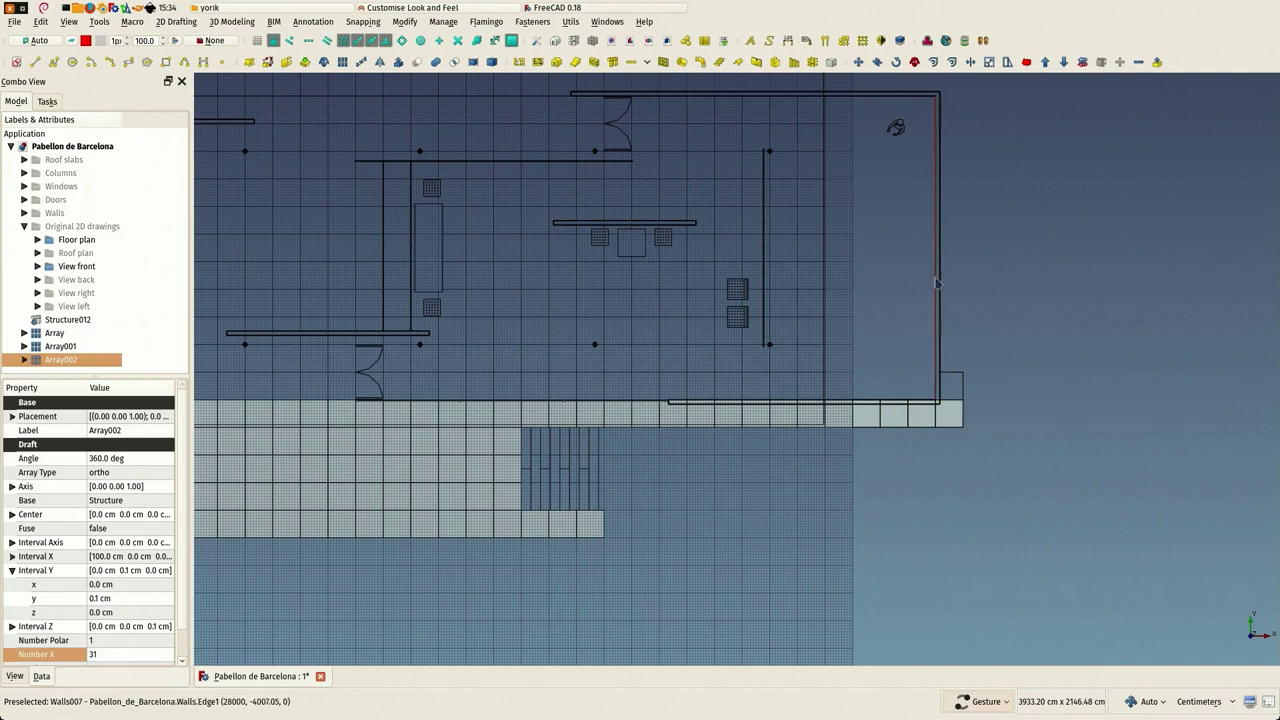
Step: Clone the single 1 m floor tile Structure012 with Draft Clone
scroll(484, 327, down, 2)
scroll(610, 420, up, 6)
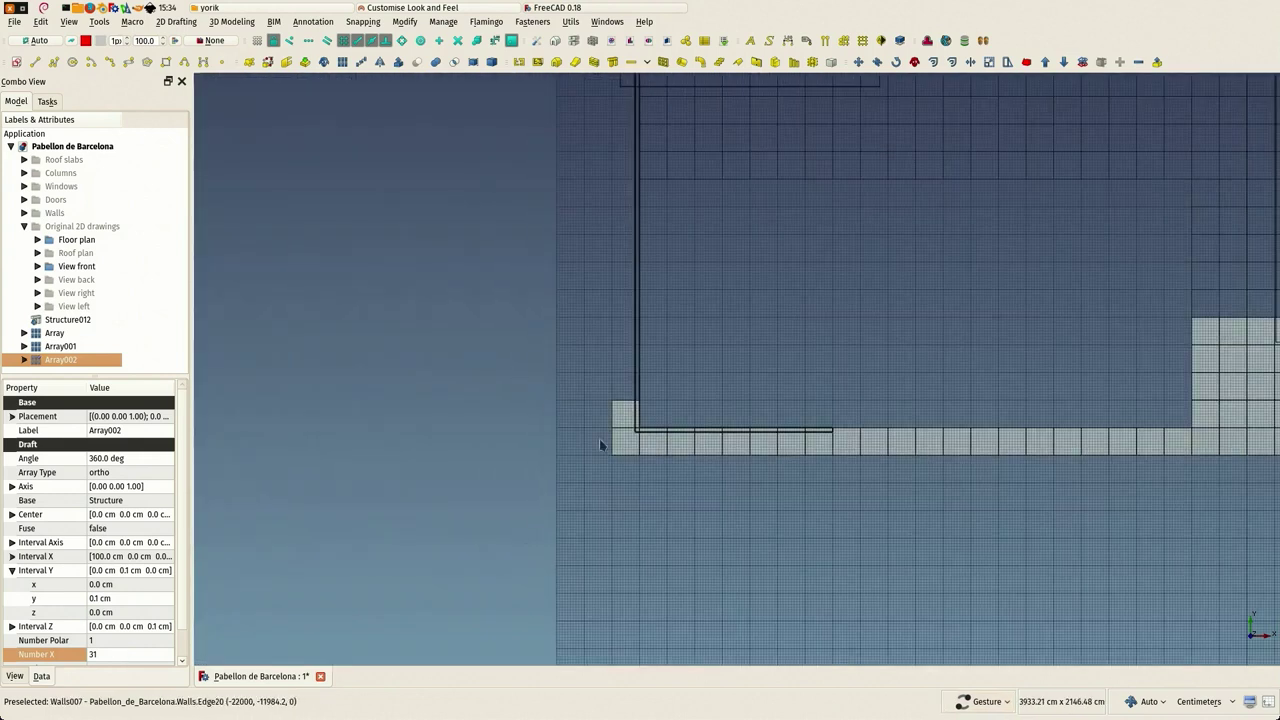
click(619, 397)
scroll(600, 400, up, 5)
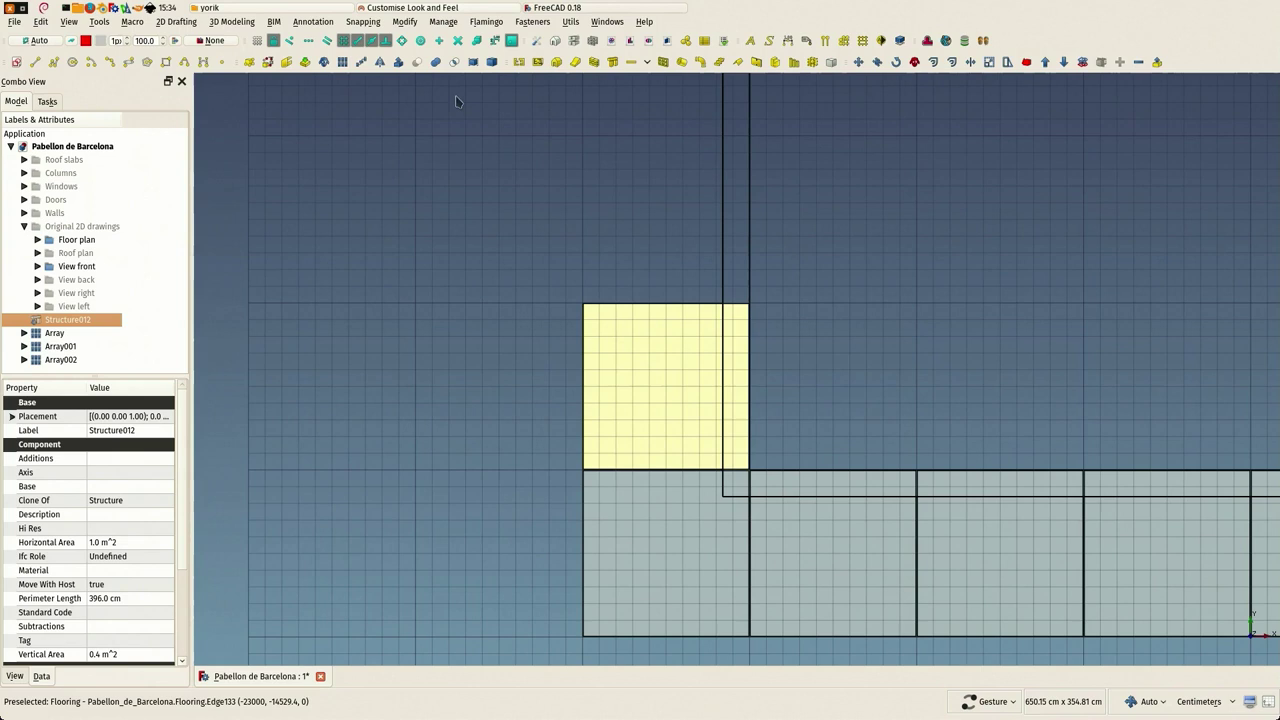
click(325, 64)
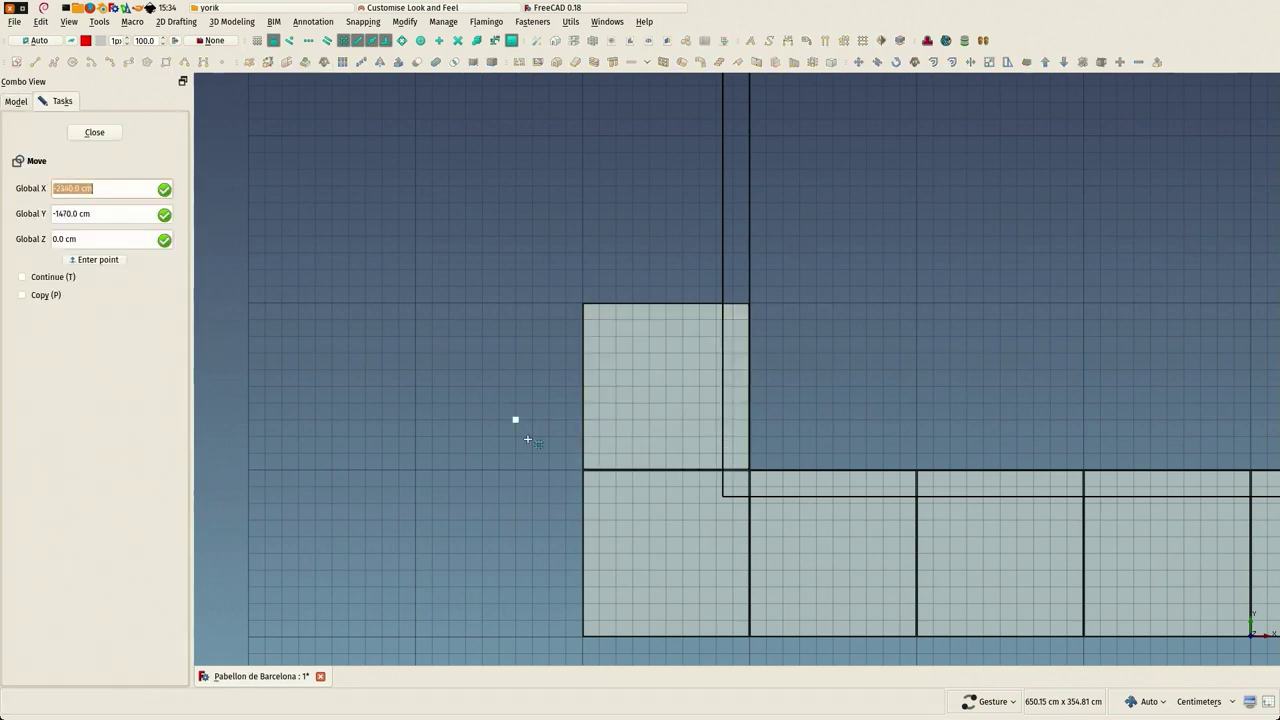
Step: Move the clone Structure013 from its corner to the wall corner at the row's end
scroll(563, 486, up, 5)
click(609, 439)
scroll(471, 420, down, 10)
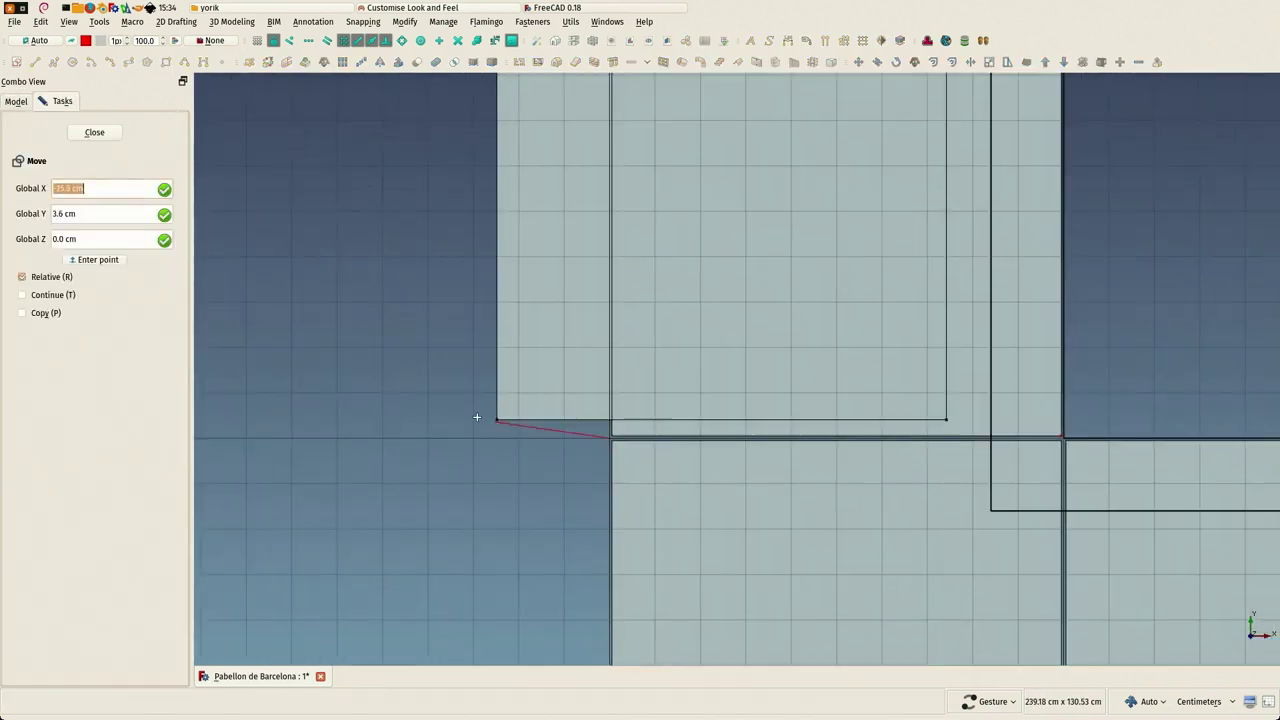
scroll(425, 390, down, 8)
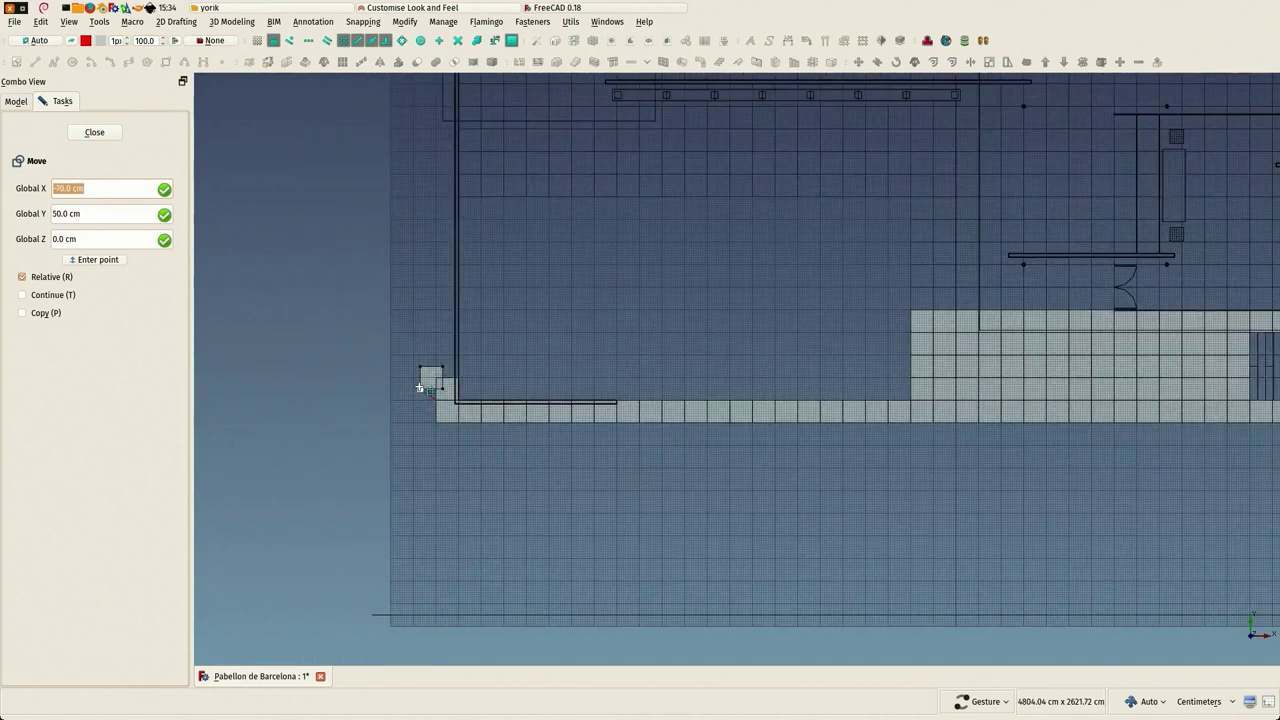
scroll(843, 300, up, 2)
scroll(843, 300, up, 10)
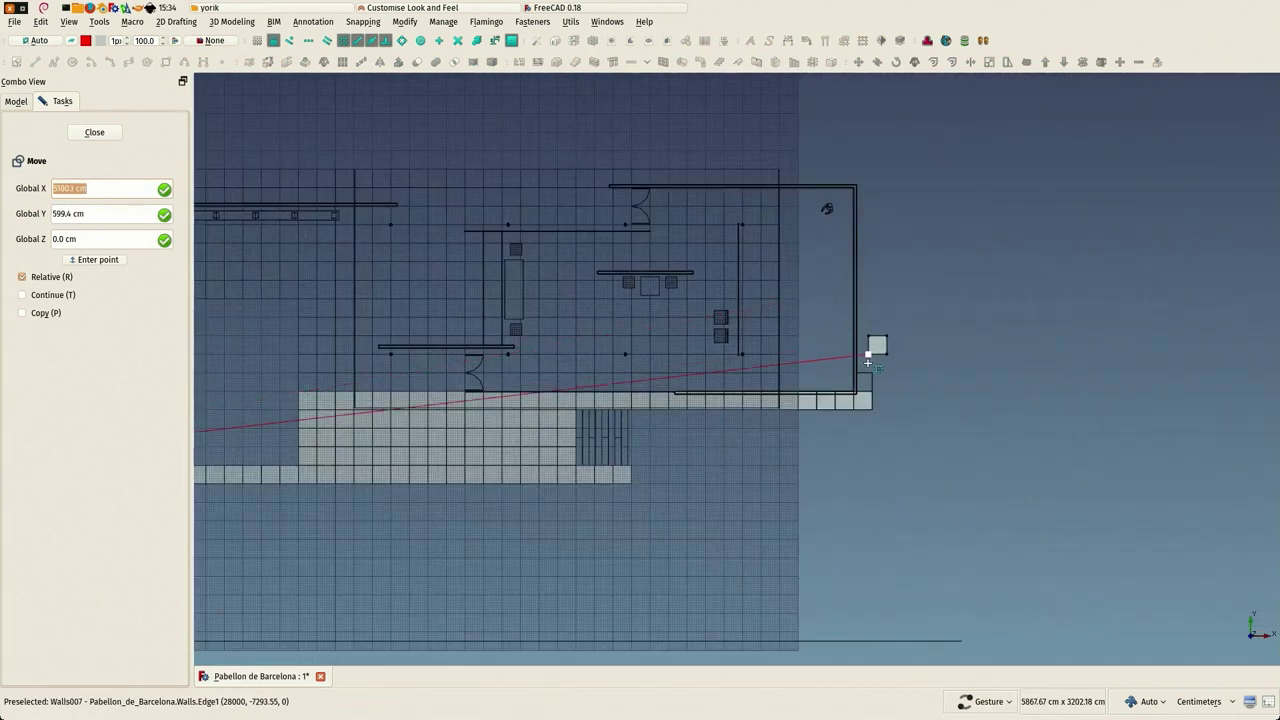
scroll(857, 437, up, 5)
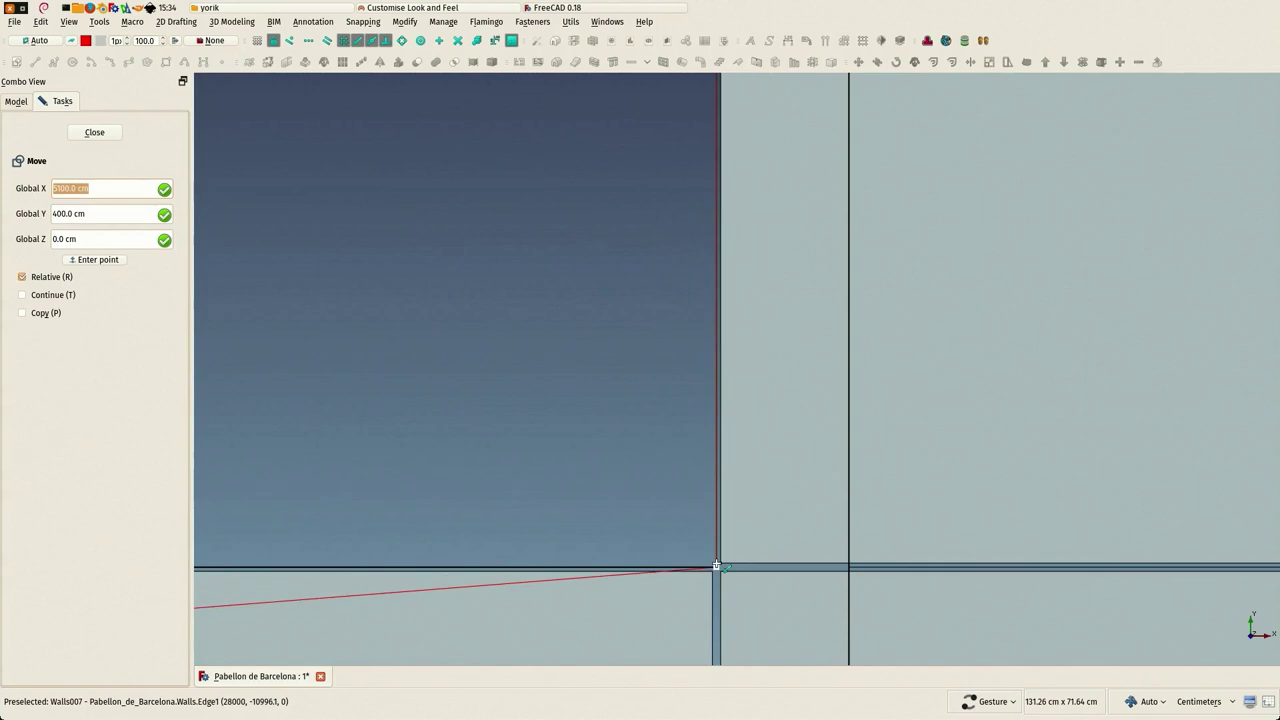
click(715, 566)
scroll(660, 520, down, 5)
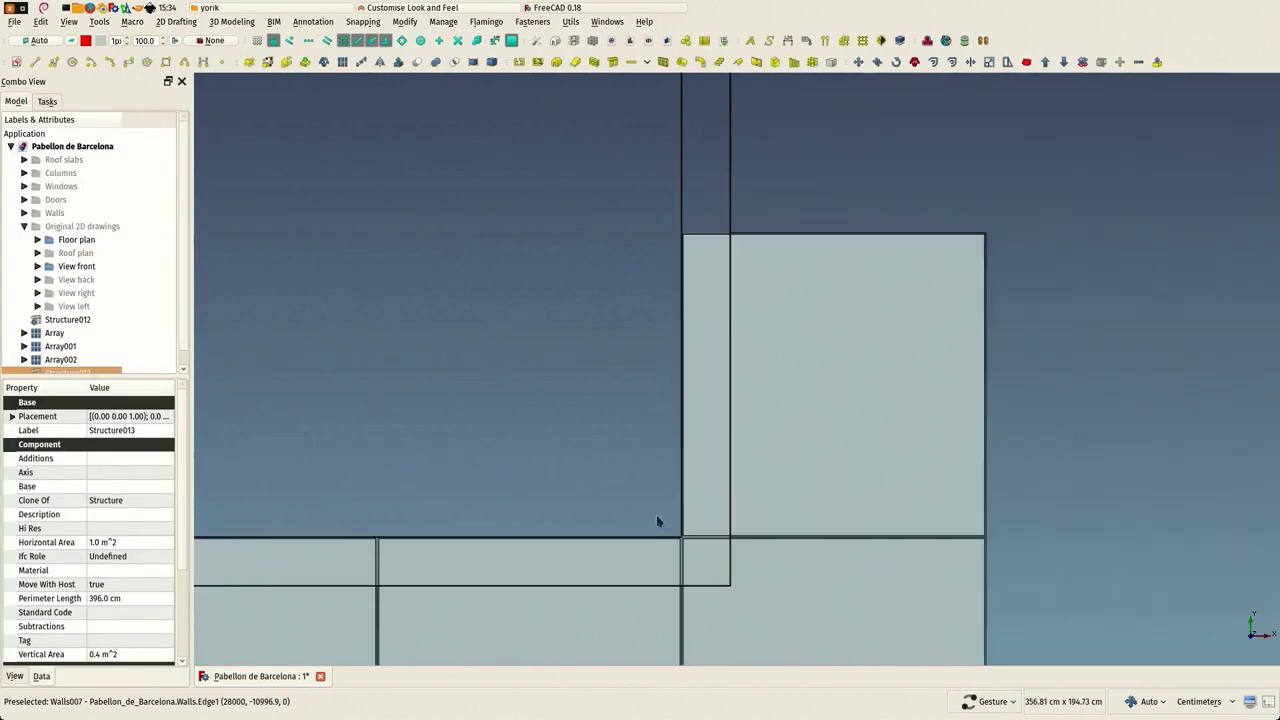
scroll(930, 450, down, 4)
scroll(937, 447, down, 6)
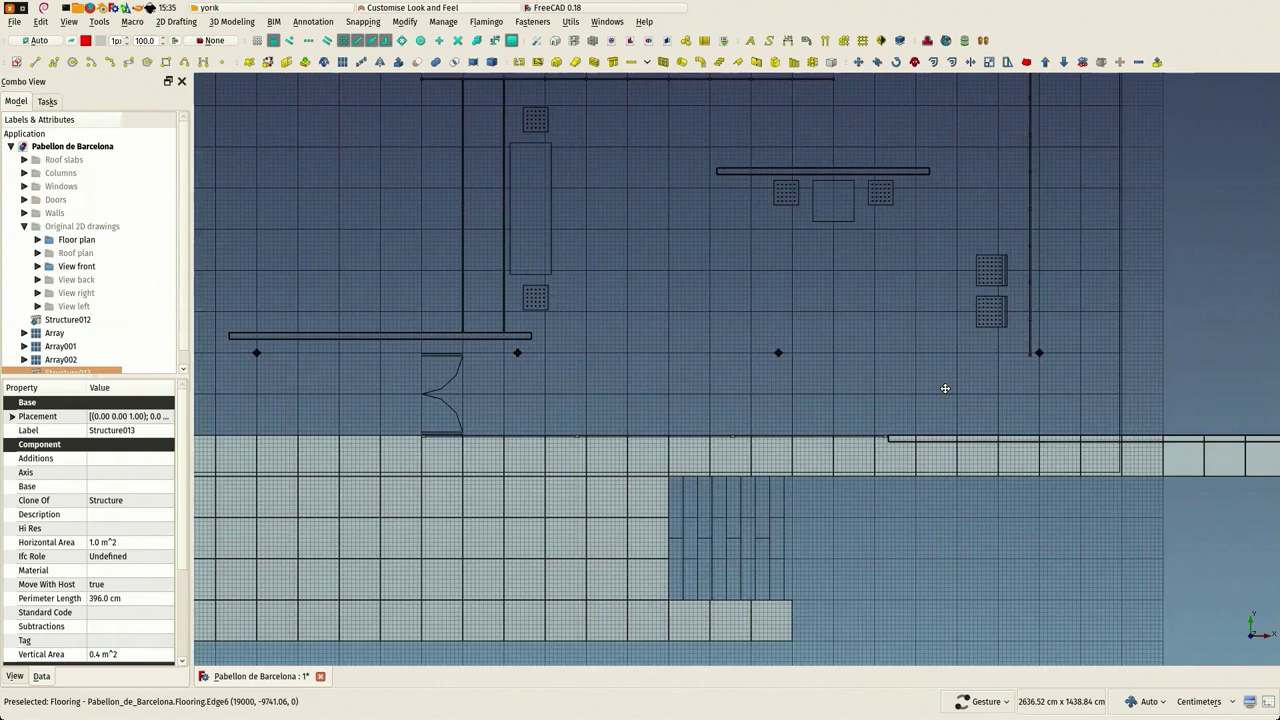
scroll(890, 610, down, 3)
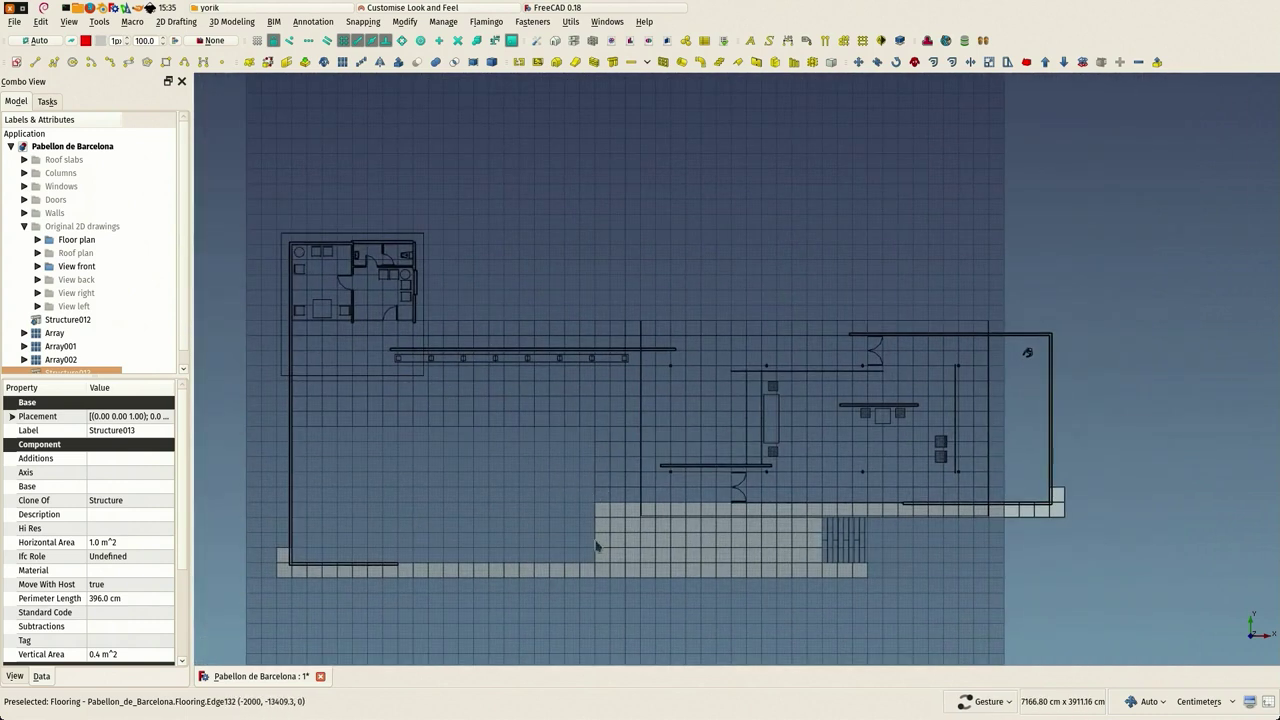
scroll(600, 560, up, 3)
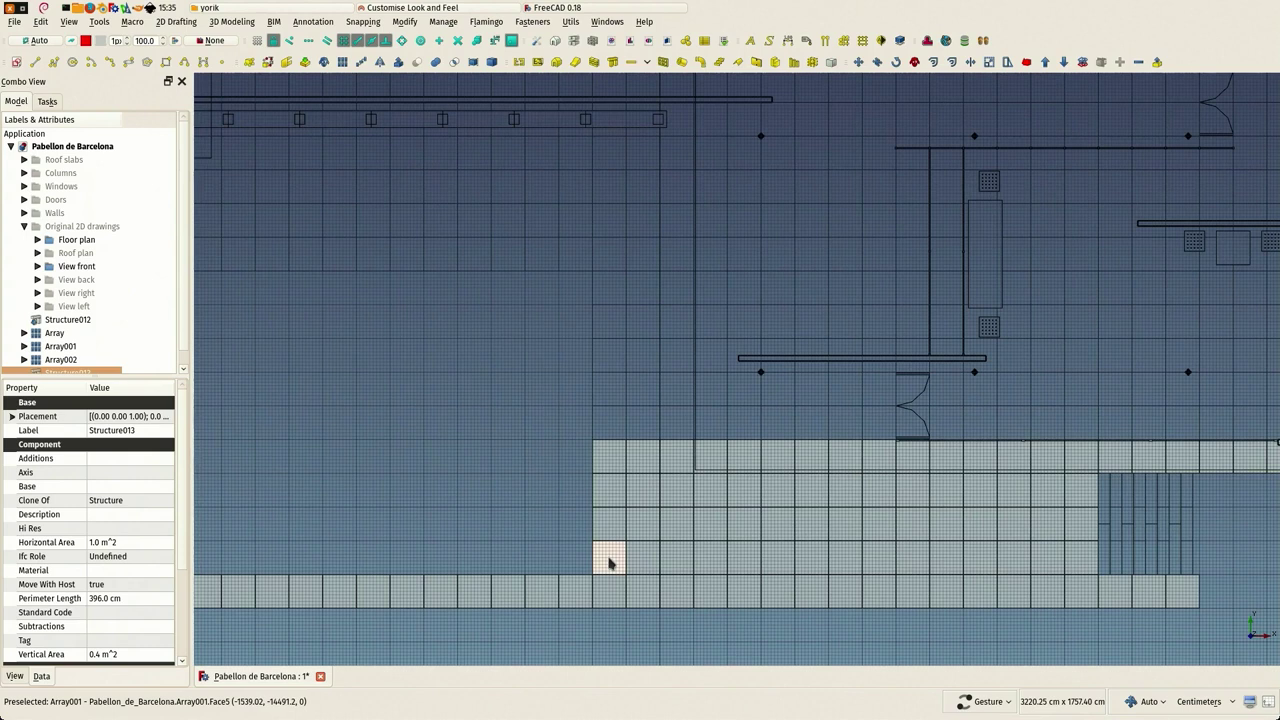
Step: Copy Array001 without its dependencies and paste it as Array003
click(609, 562)
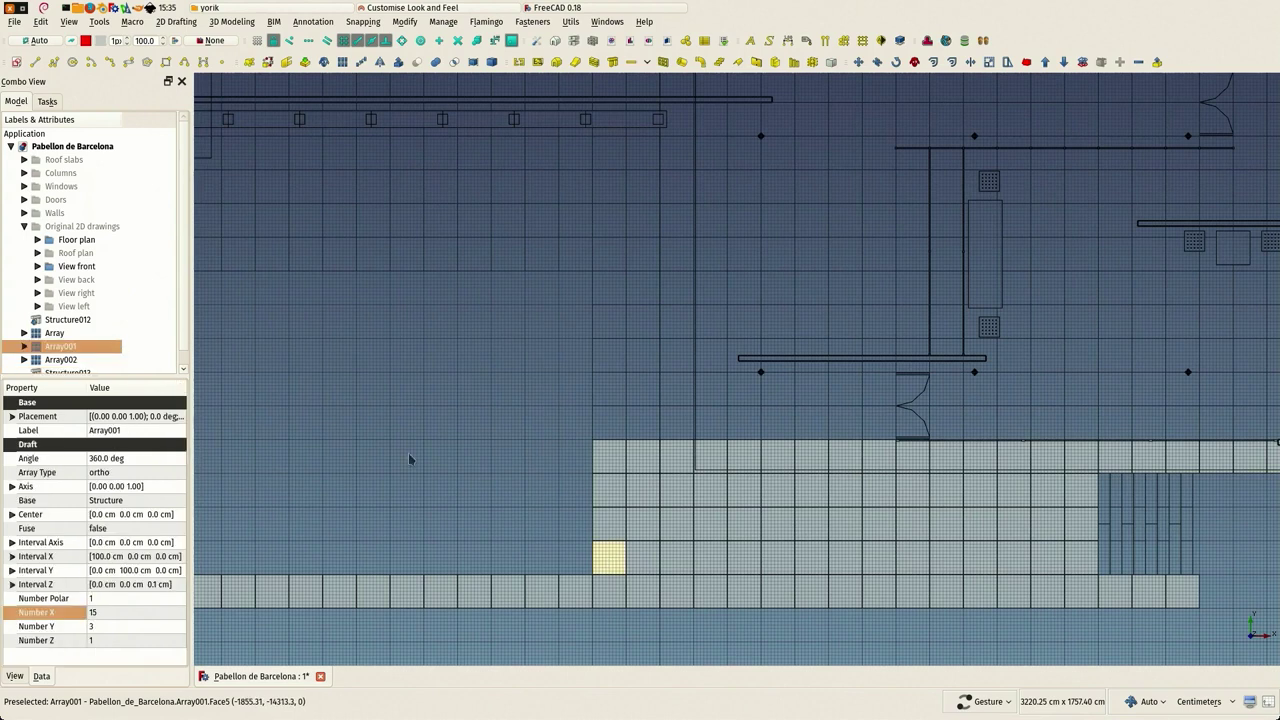
click(42, 21)
click(58, 90)
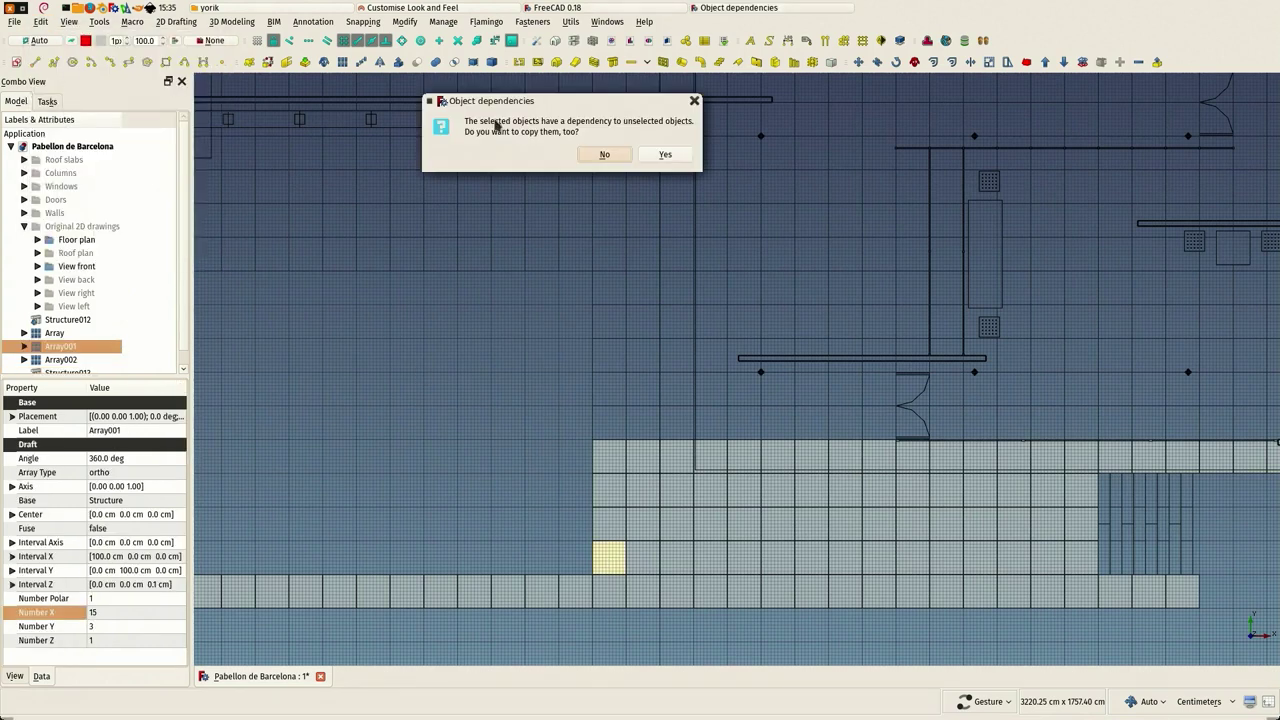
click(605, 155)
click(42, 22)
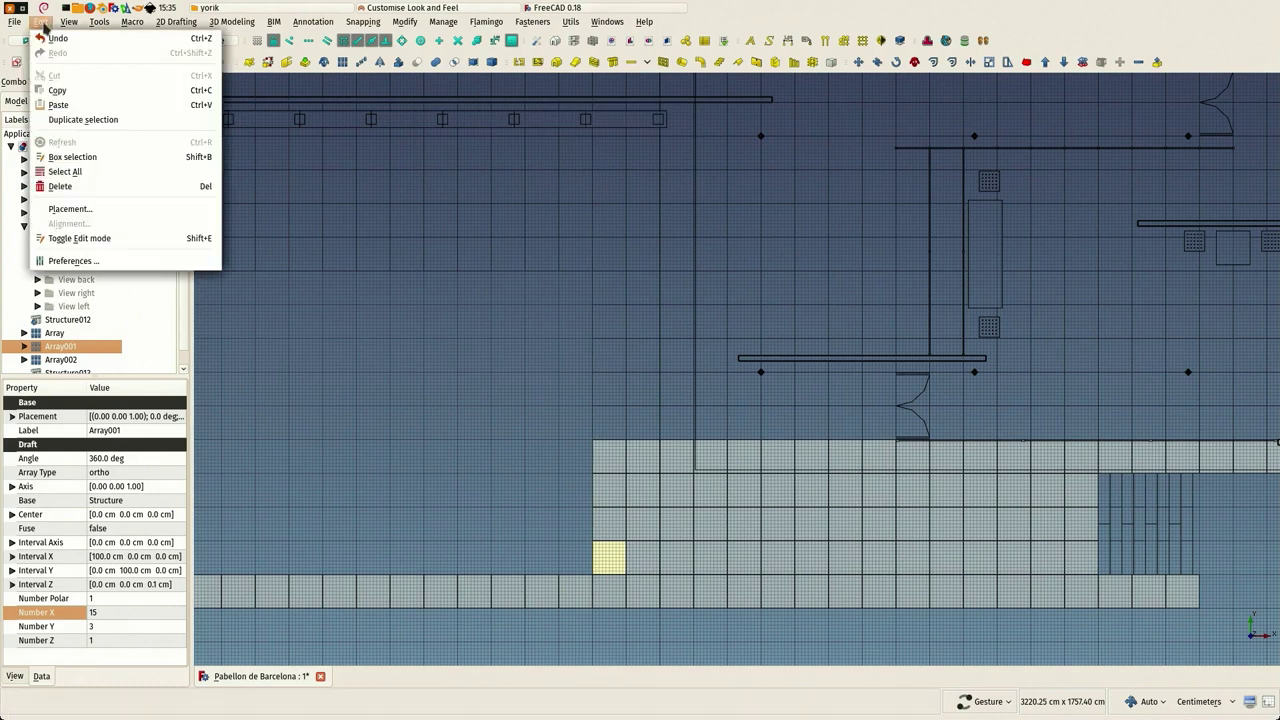
click(84, 105)
scroll(83, 310, down, 1)
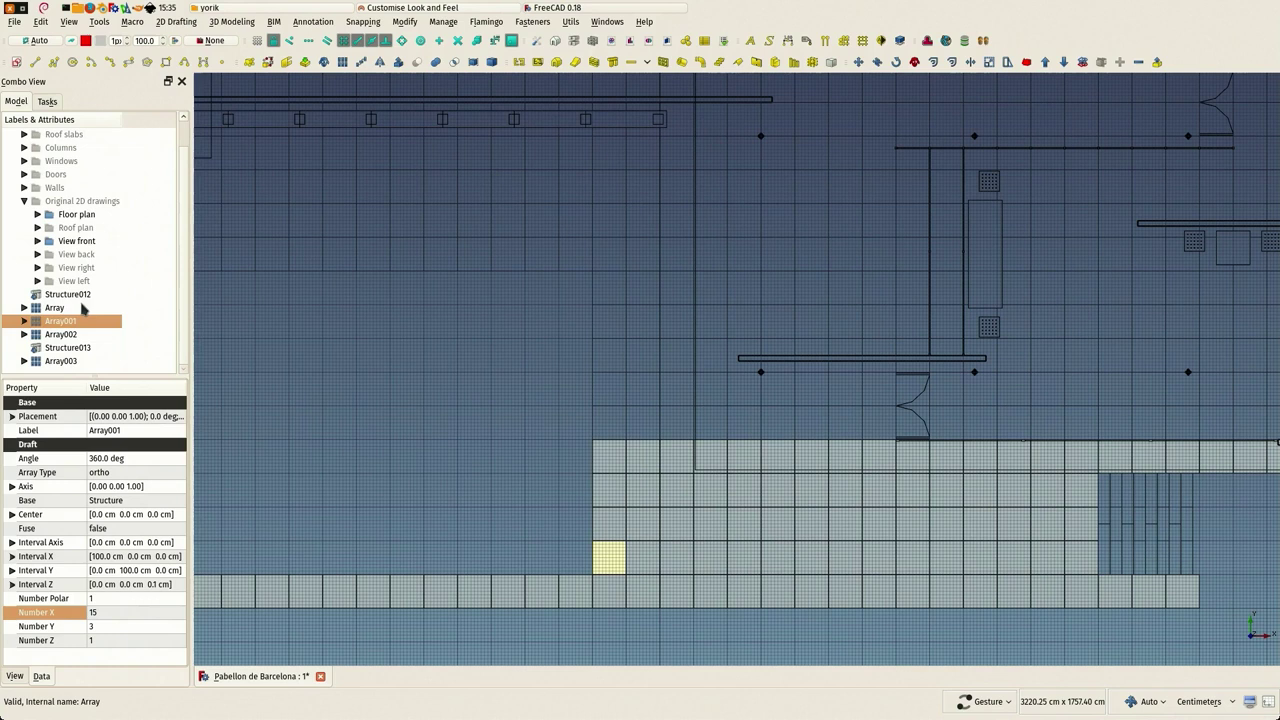
click(55, 362)
Step: Move Array003 up to the open floor area by the upper tile row
scroll(579, 560, up, 8)
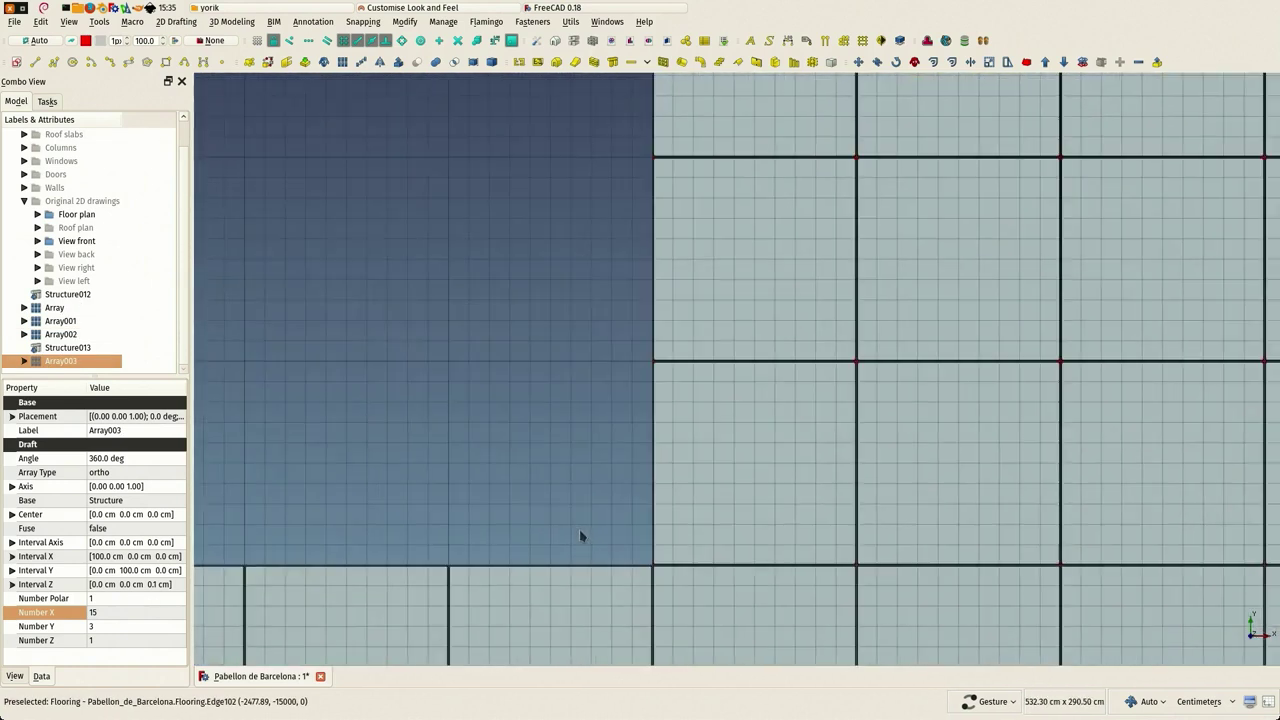
click(858, 62)
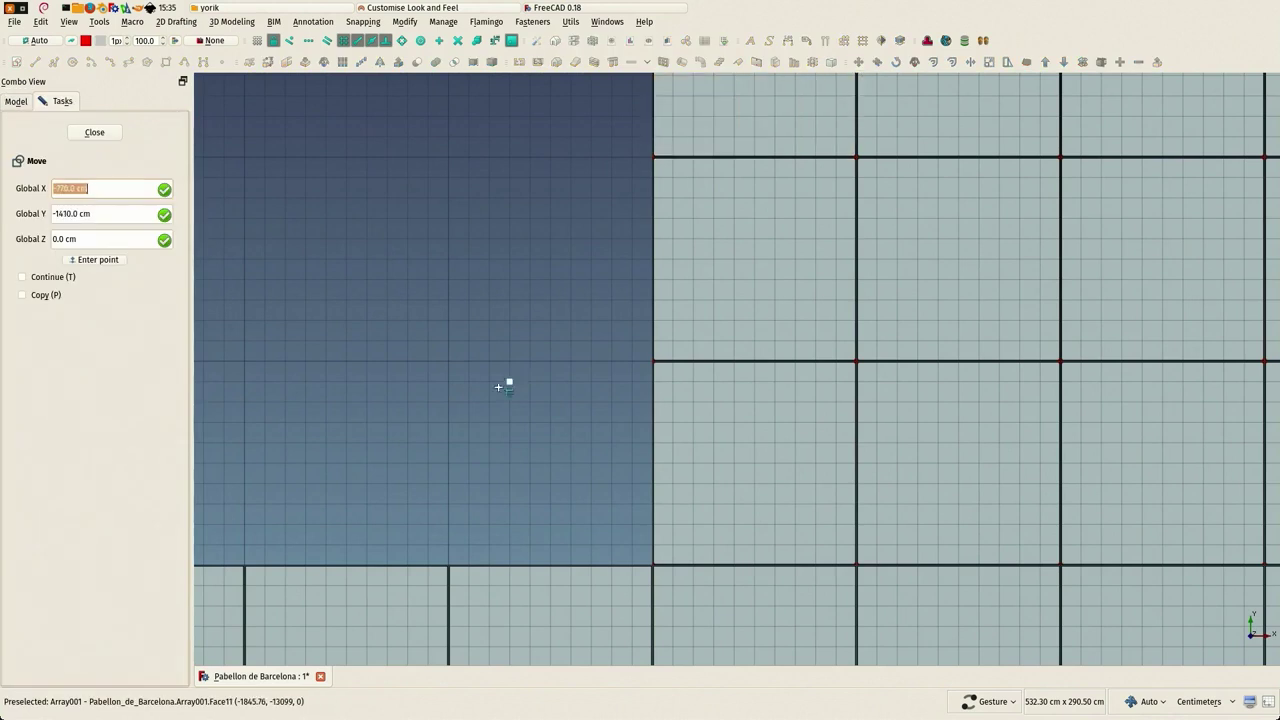
click(447, 362)
scroll(470, 378, down, 8)
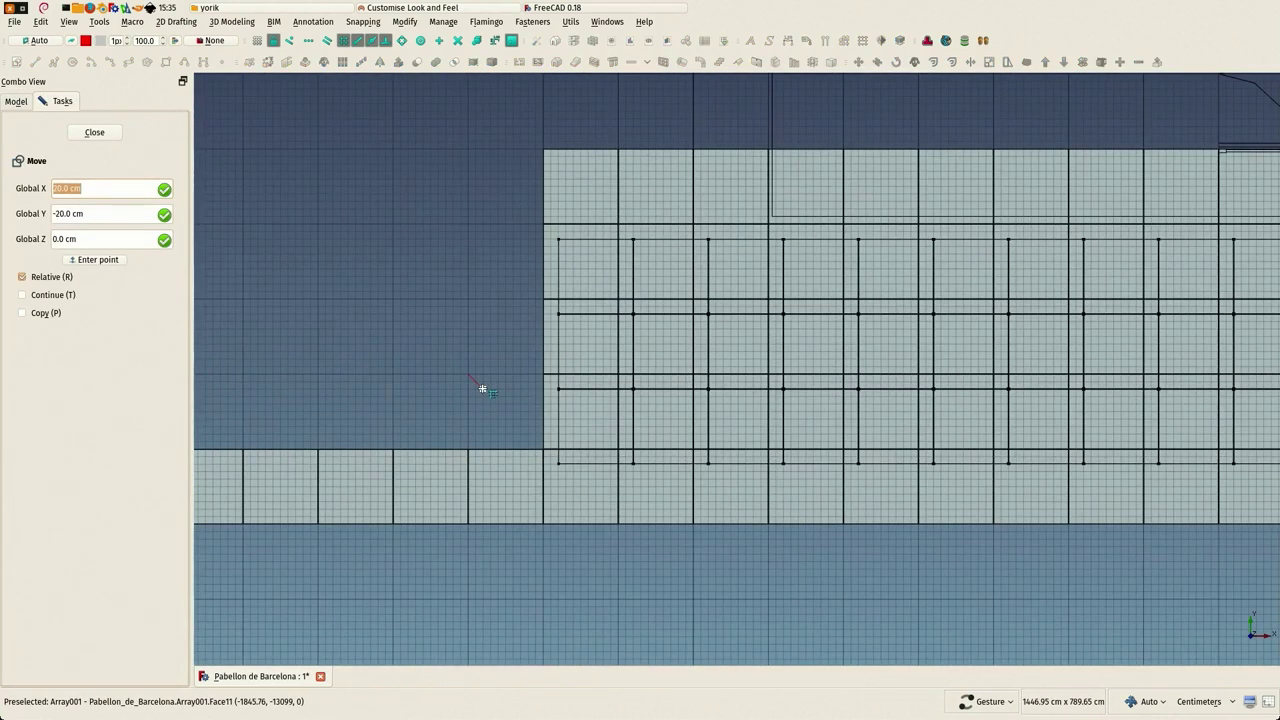
shift+scroll(486, 382, down, 1)
shift+scroll(470, 245, up, 1)
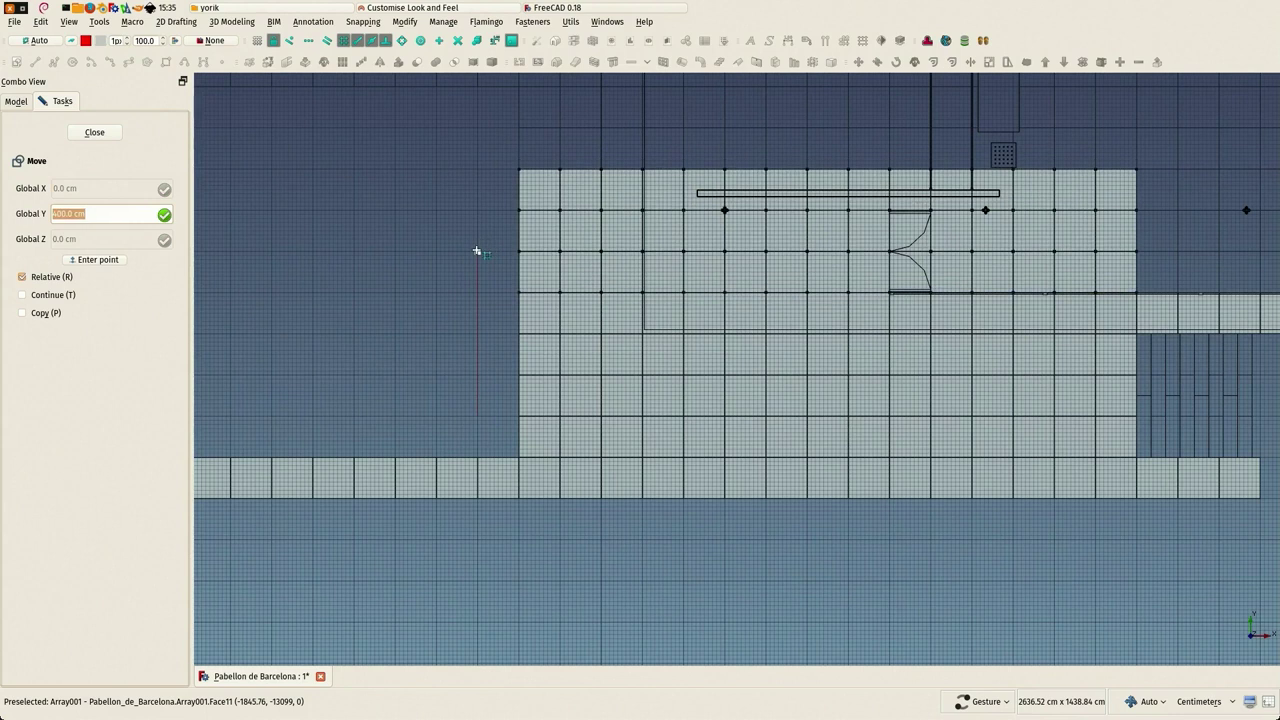
click(477, 250)
scroll(717, 260, down, 2)
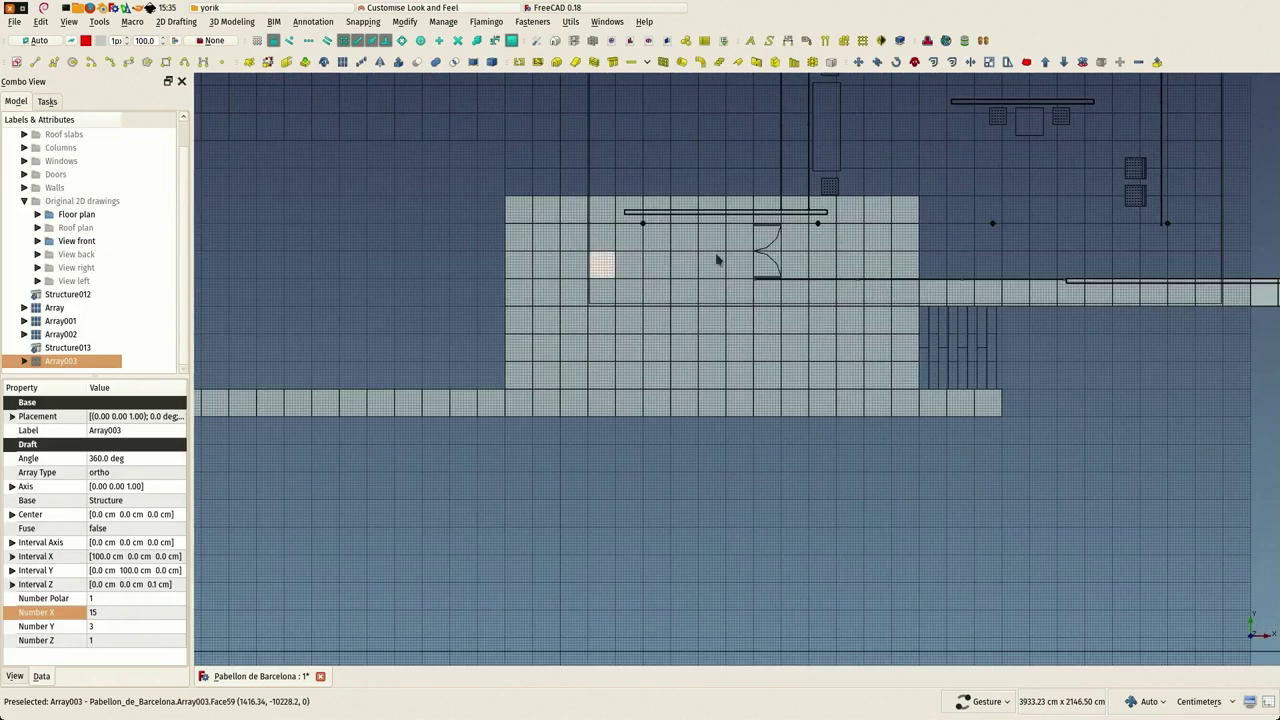
right_drag(717, 260, 588, 410)
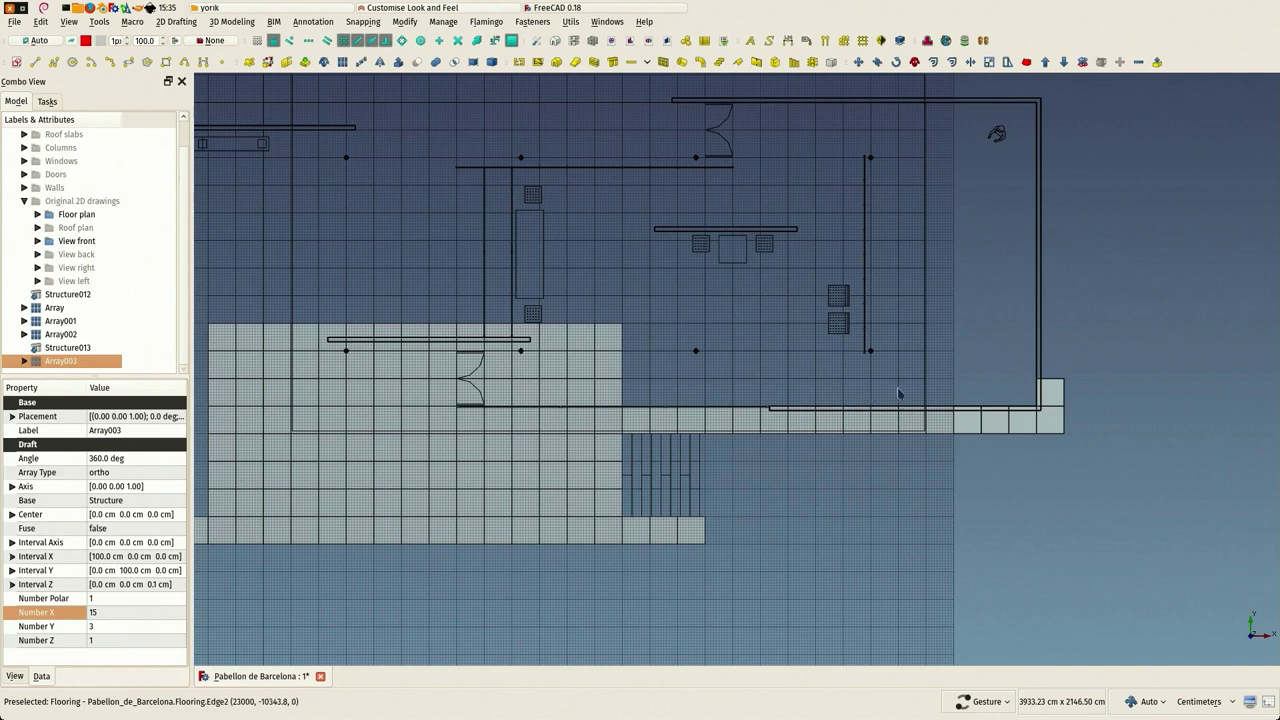
Step: In Array003's Data properties, set Number X to 26 and Number Y to 5
scroll(918, 402, up, 3)
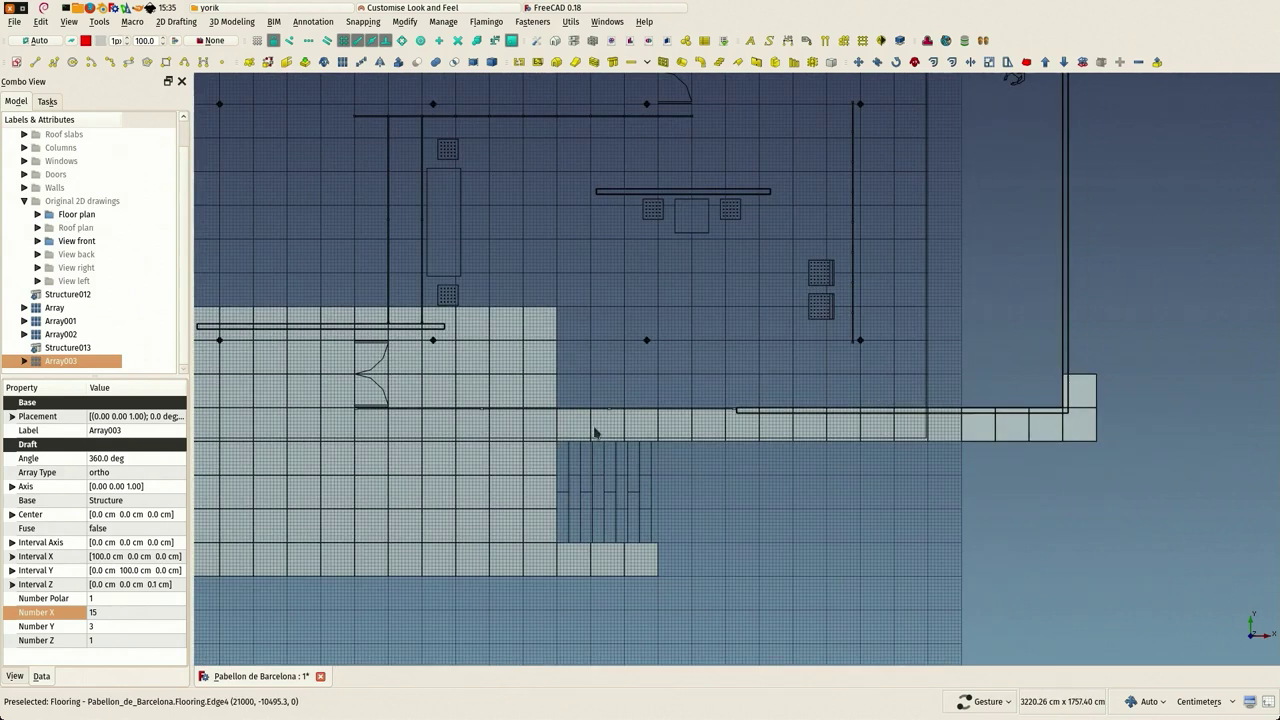
double_click(118, 612)
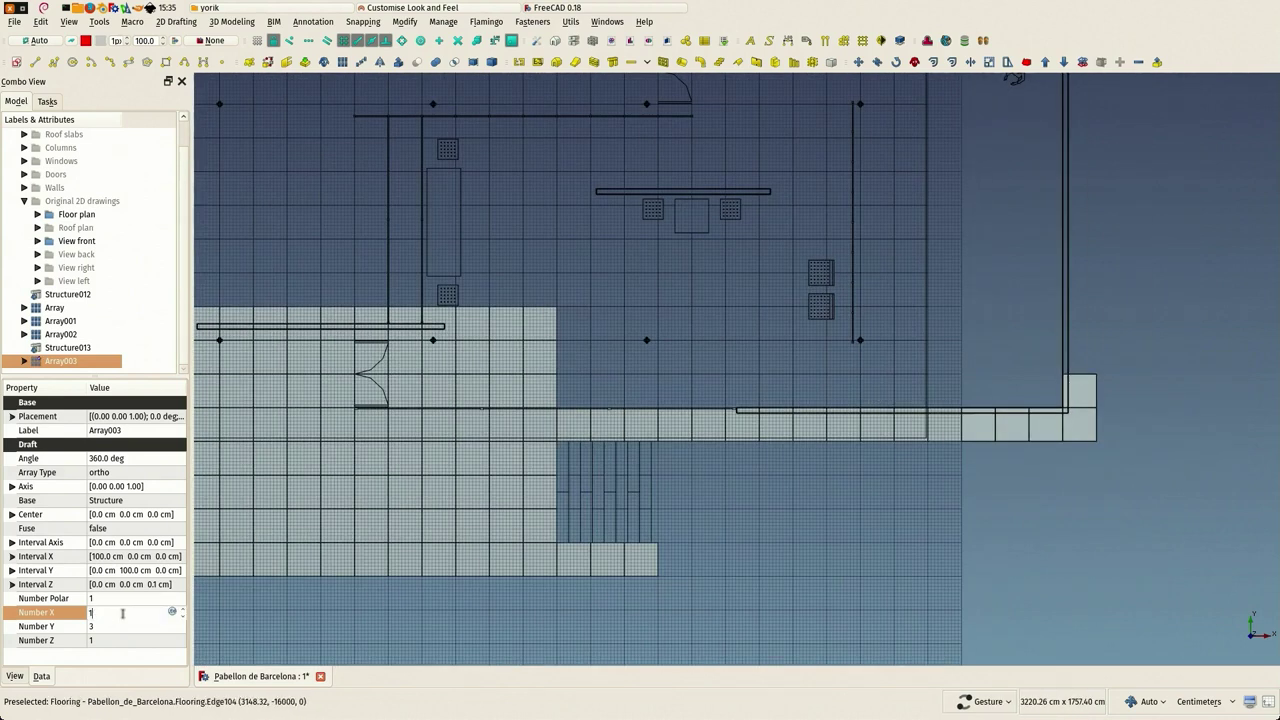
text(26)
key(Return)
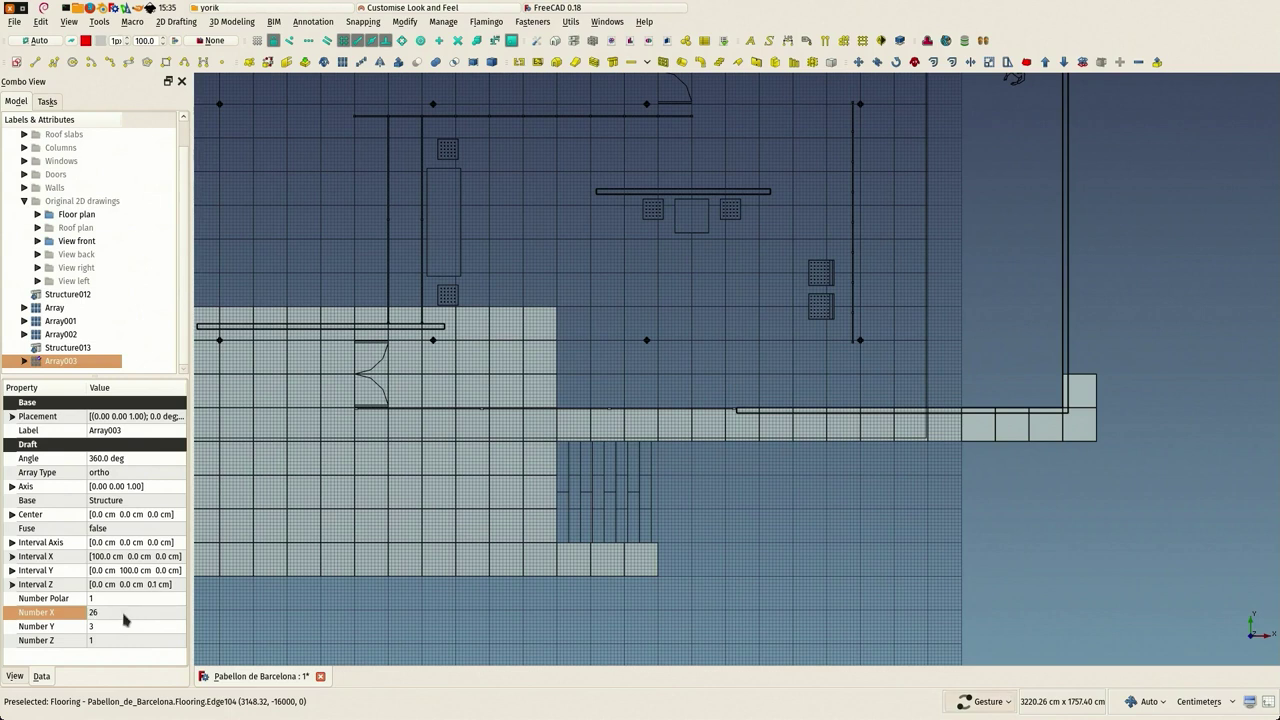
scroll(616, 300, down, 5)
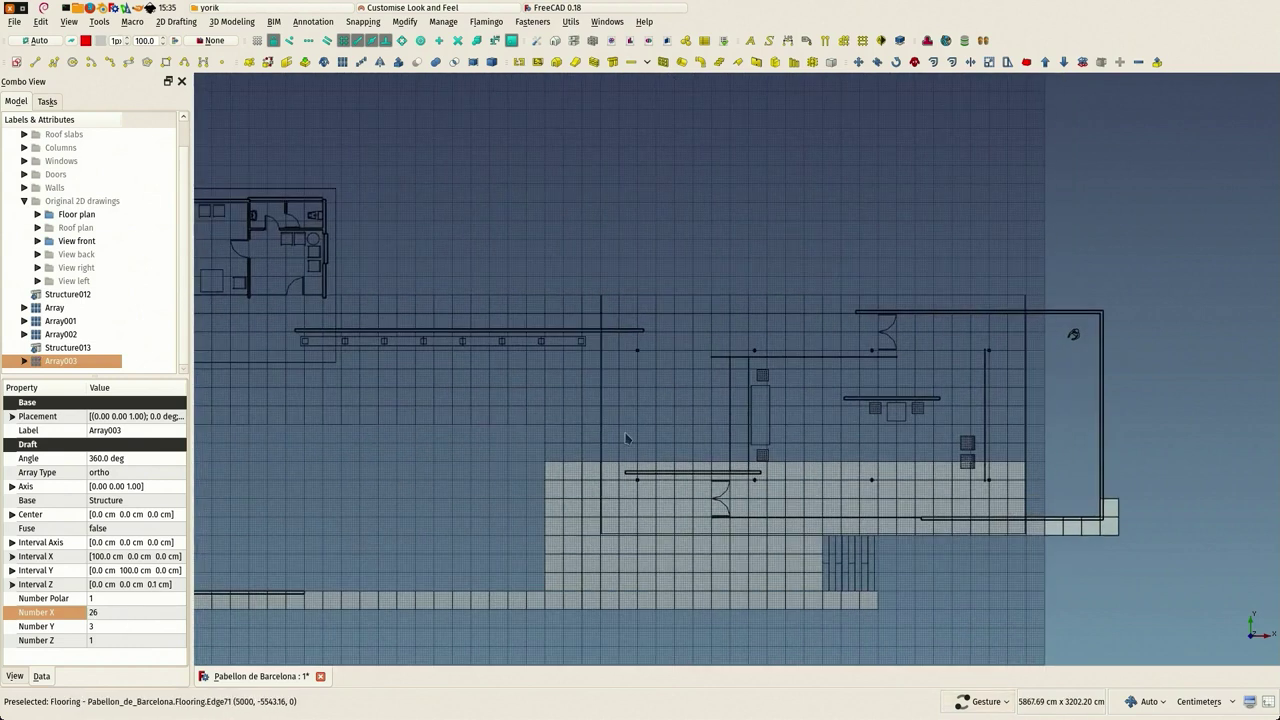
scroll(563, 460, up, 2)
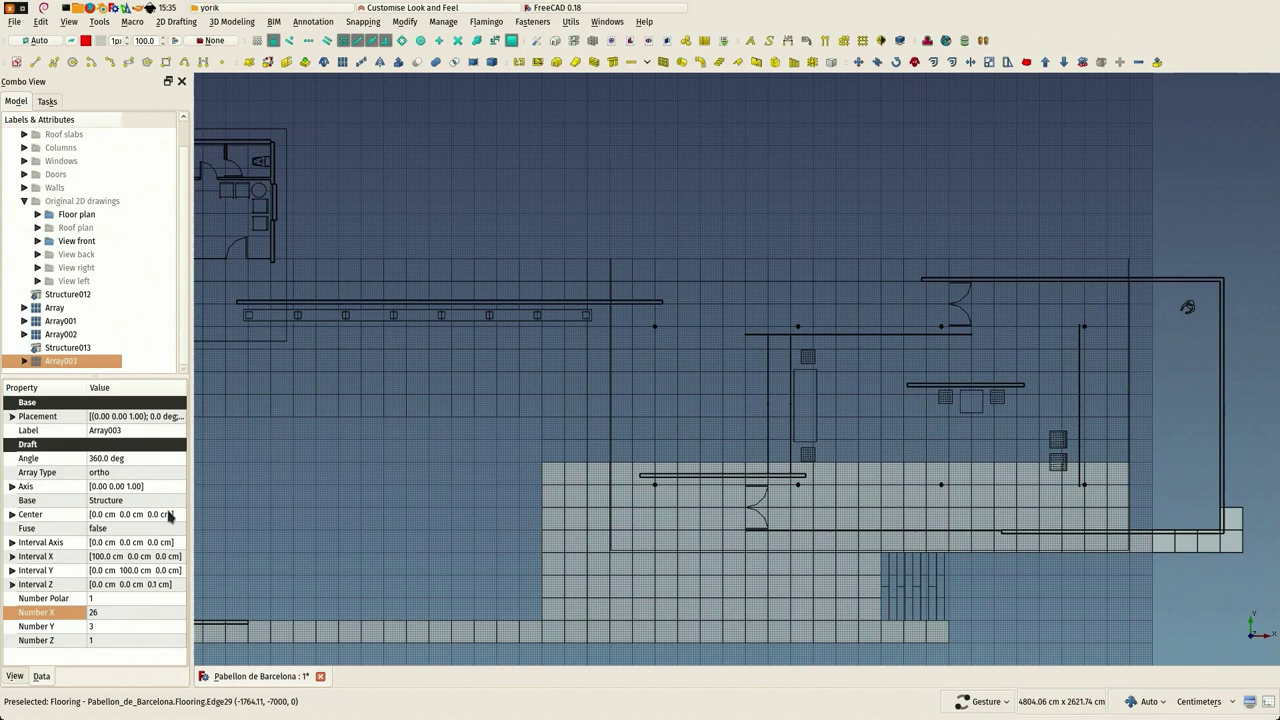
click(104, 626)
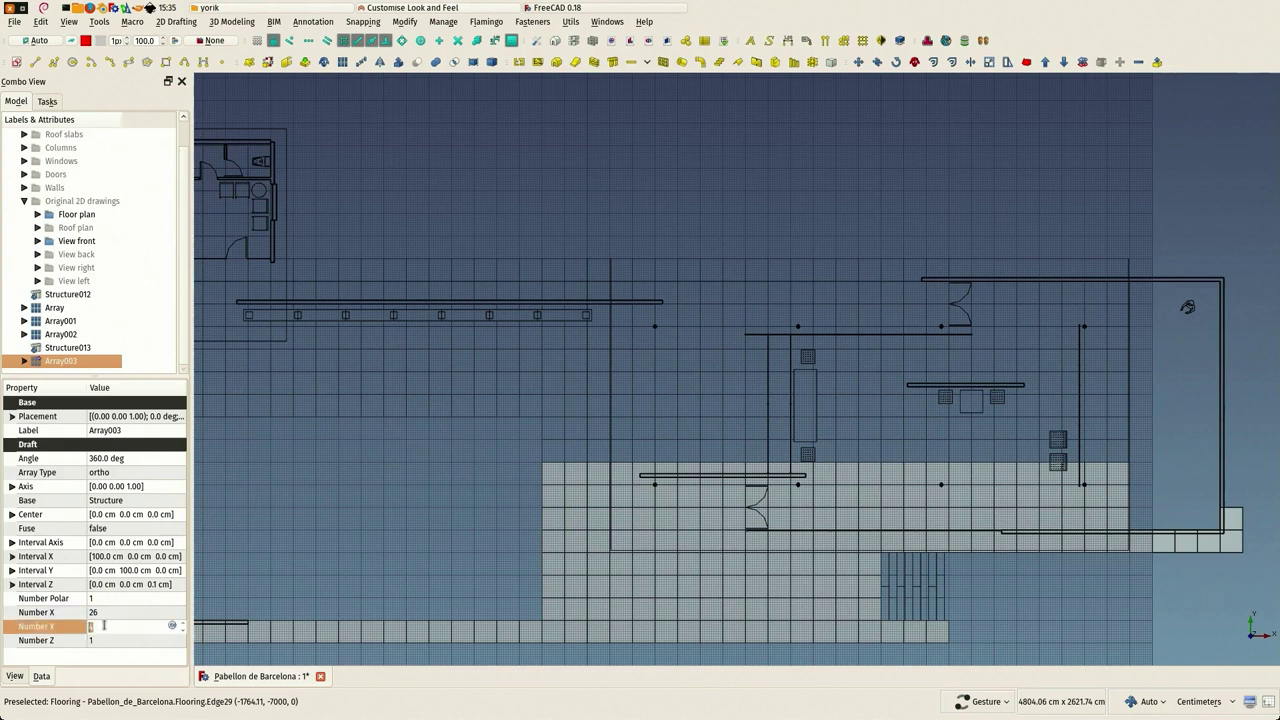
text(5)
key(Return)
scroll(465, 436, down, 3)
right_drag(446, 466, 664, 461)
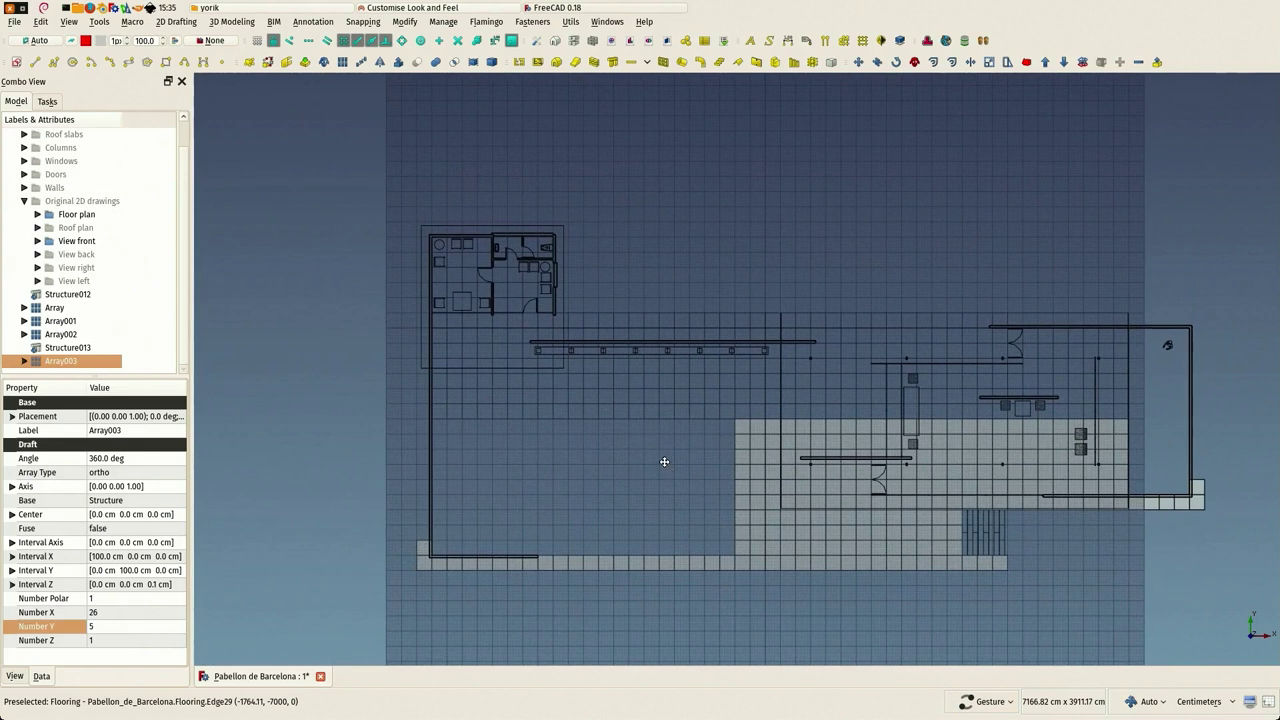
click(42, 21)
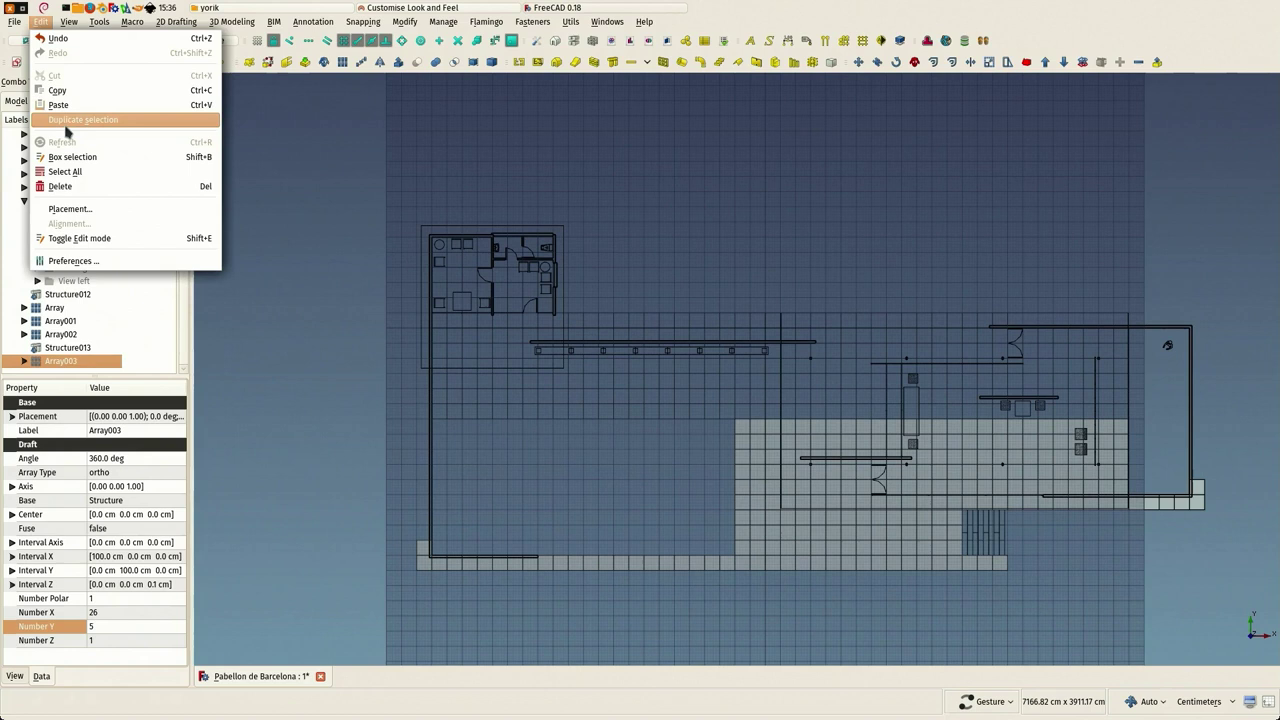
Step: Duplicate the selected tile array and select the new Array004
click(95, 119)
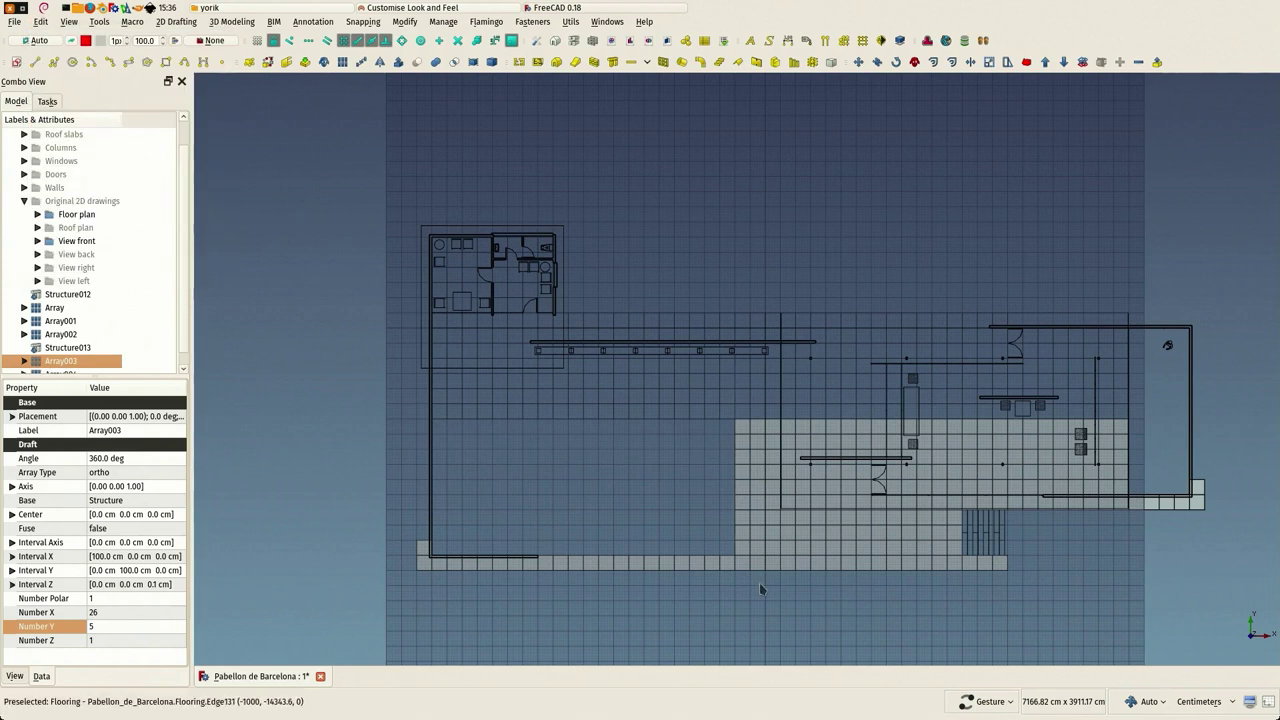
scroll(36, 358, down, 1)
click(42, 362)
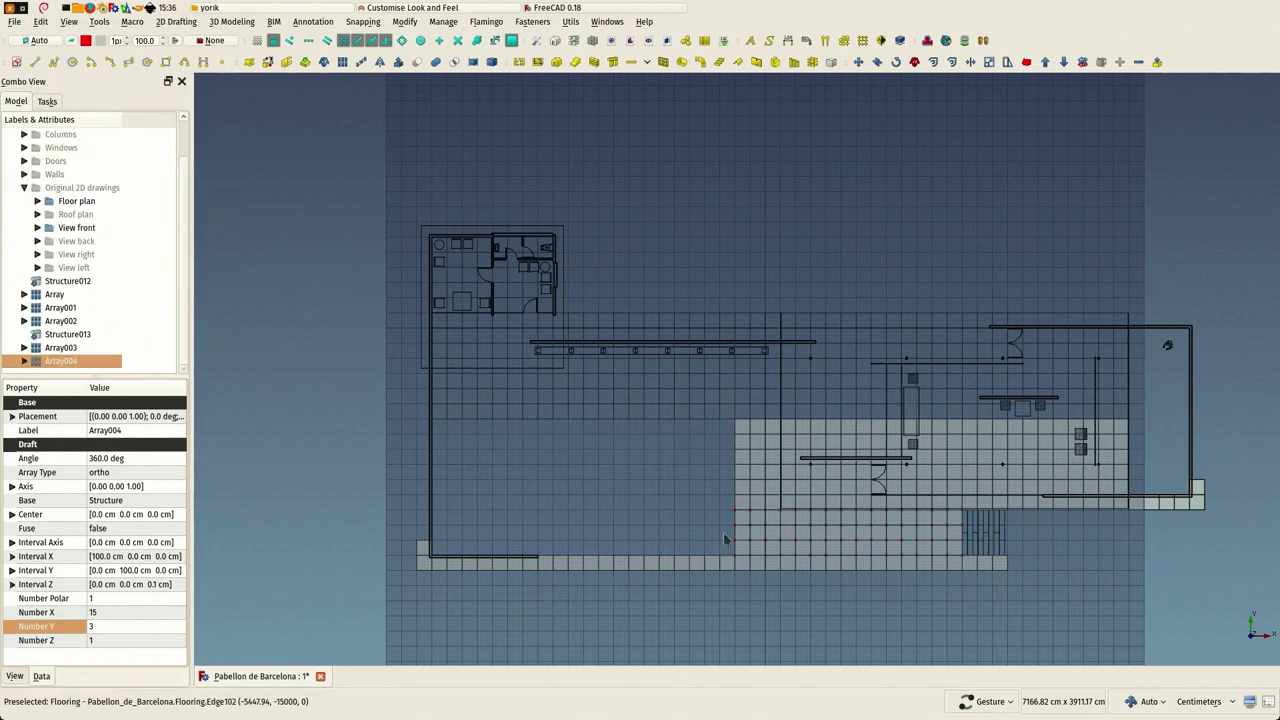
scroll(725, 540, up, 8)
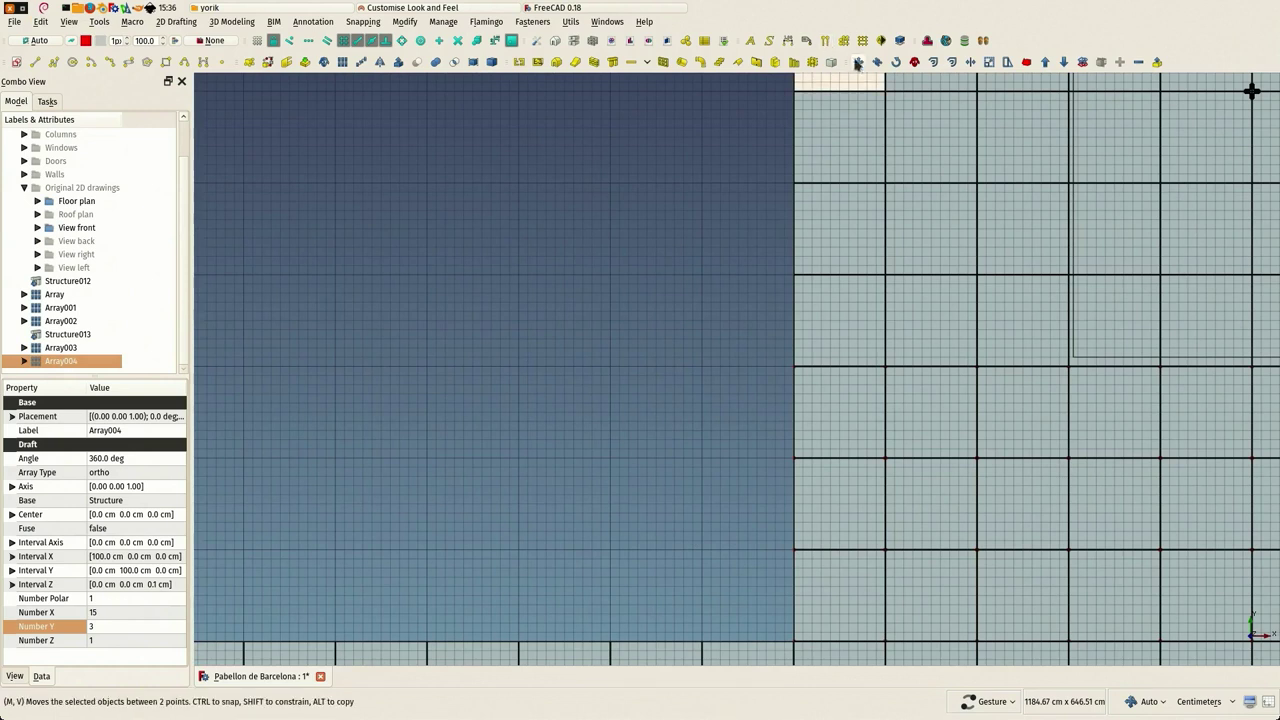
Step: Move Array004 to the upper-left floor area below the small building
click(858, 62)
click(702, 551)
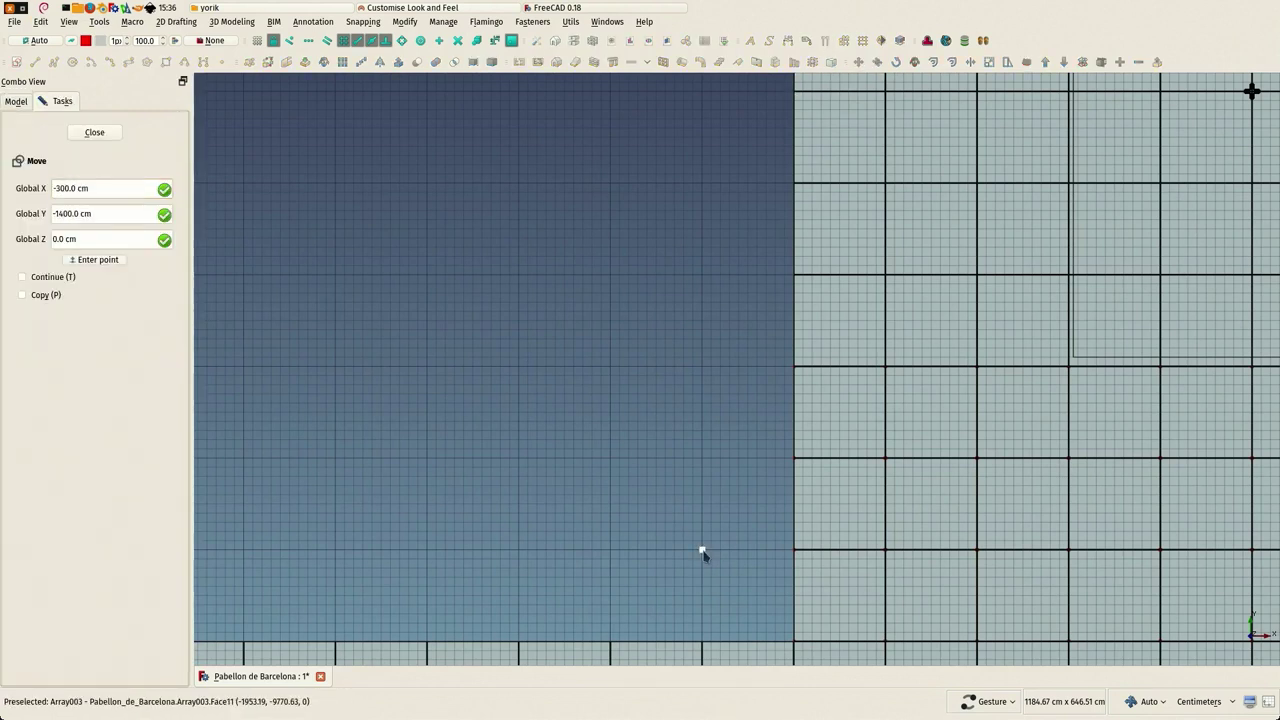
scroll(734, 521, down, 9)
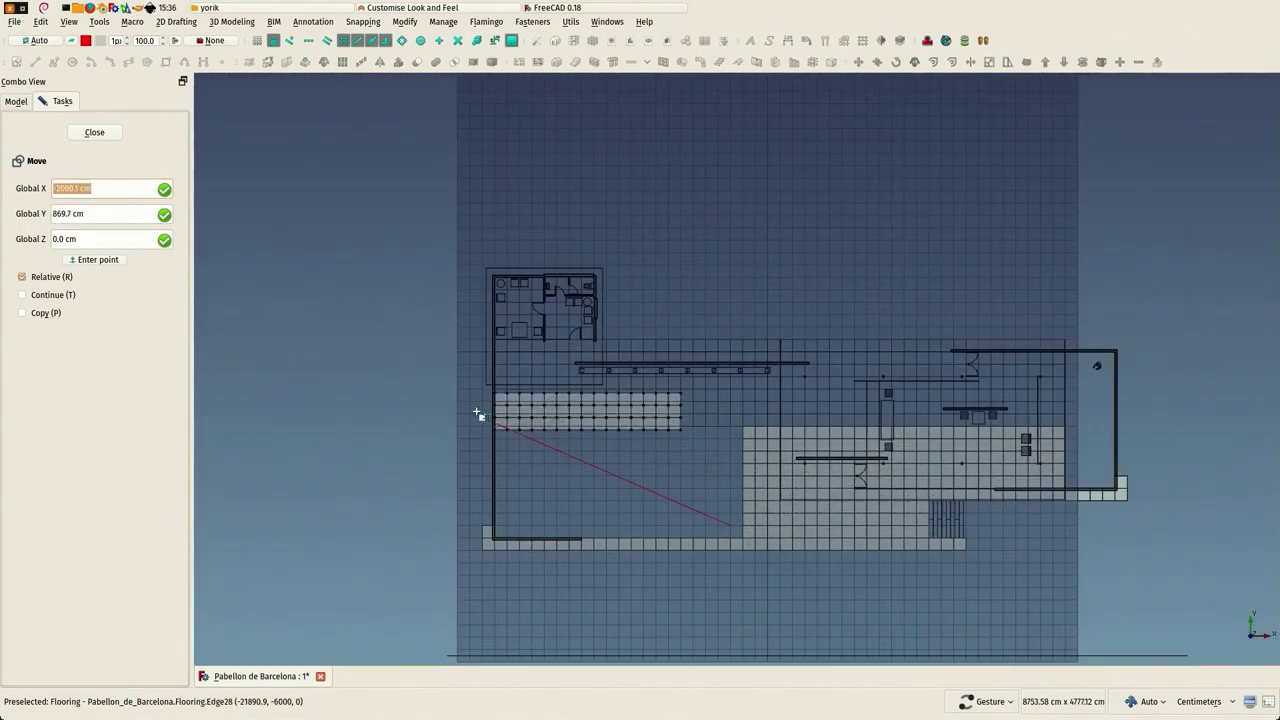
scroll(477, 410, up, 8)
scroll(490, 420, up, 3)
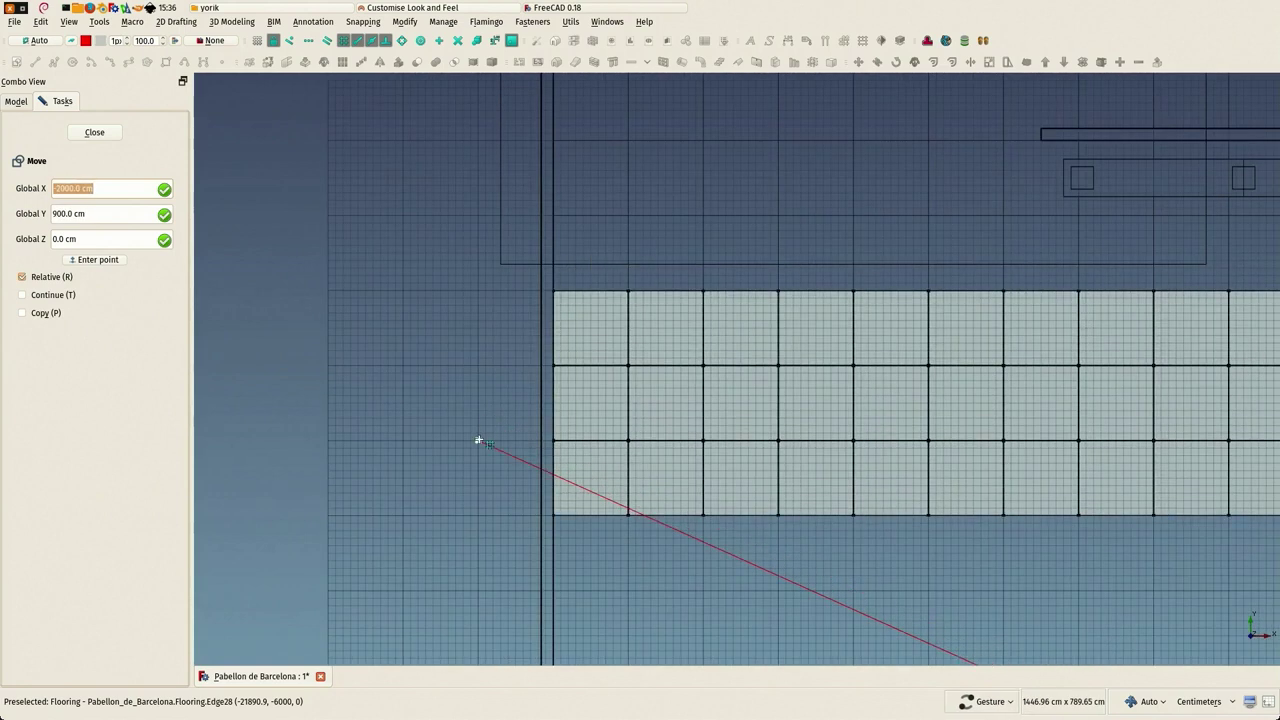
click(479, 441)
scroll(479, 441, down, 5)
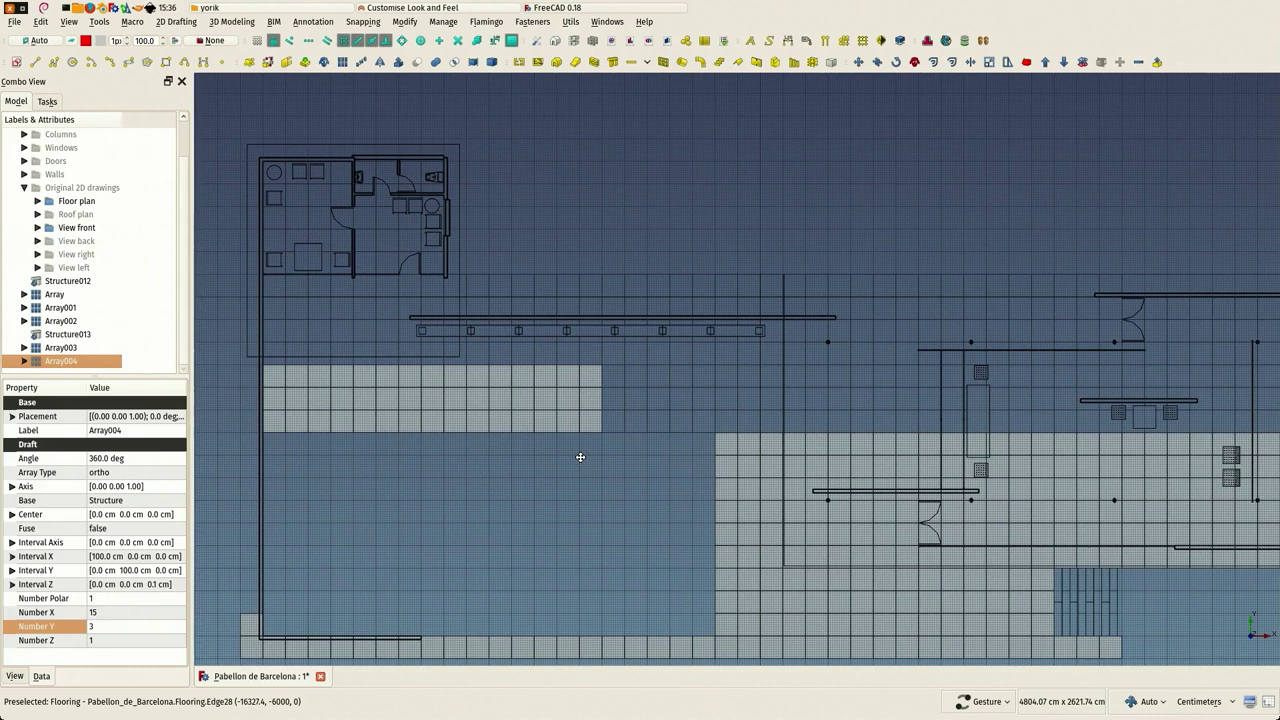
Step: Set Array004's Number X to 46 and Number Y to 7
scroll(614, 470, down, 2)
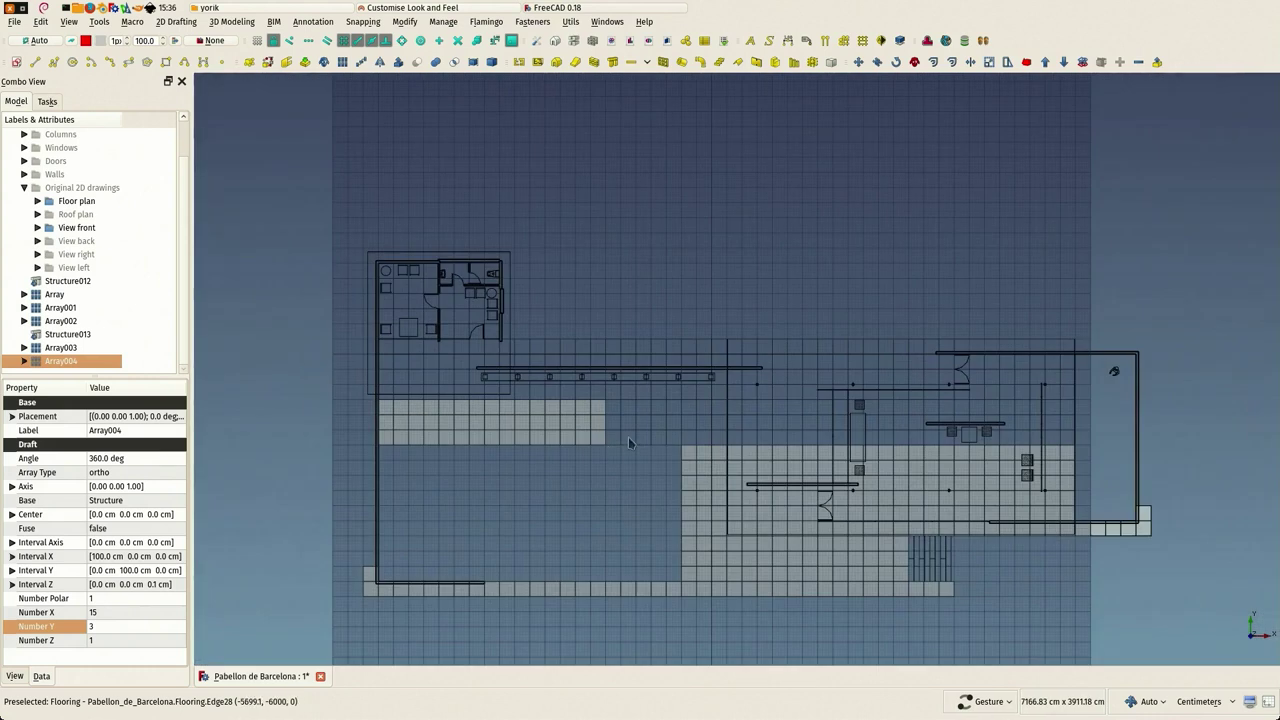
click(114, 612)
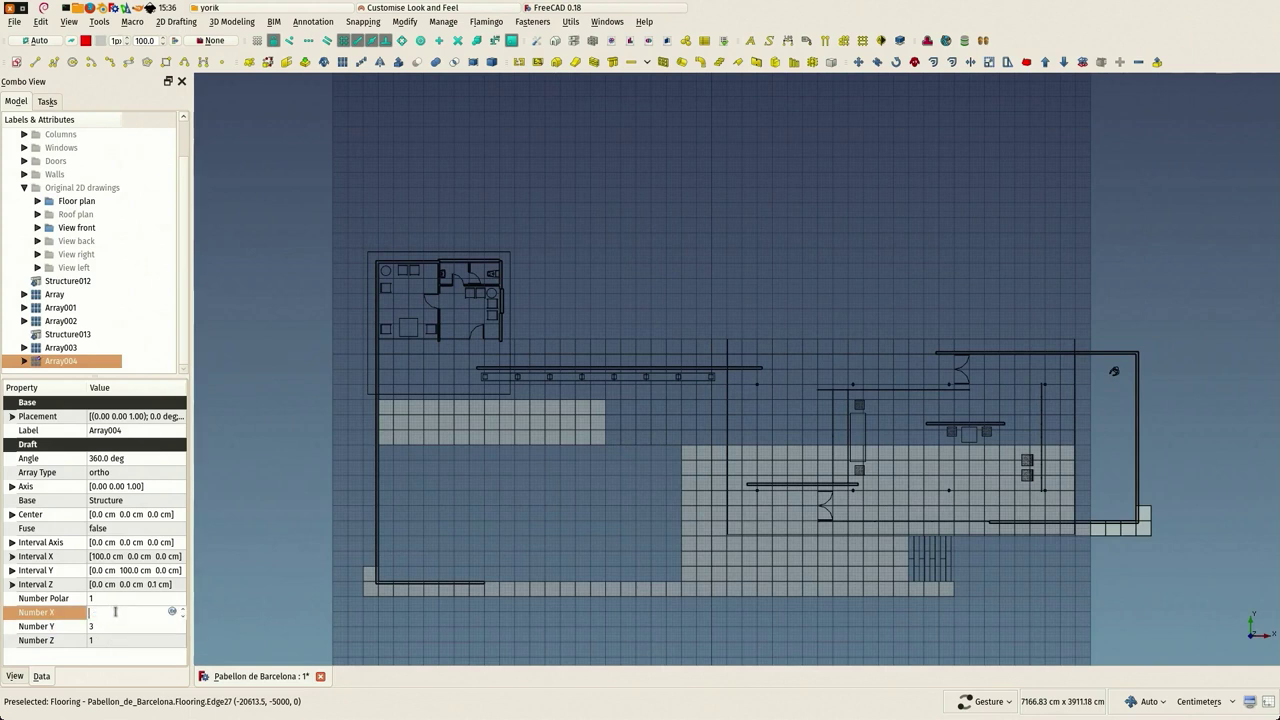
key(Return)
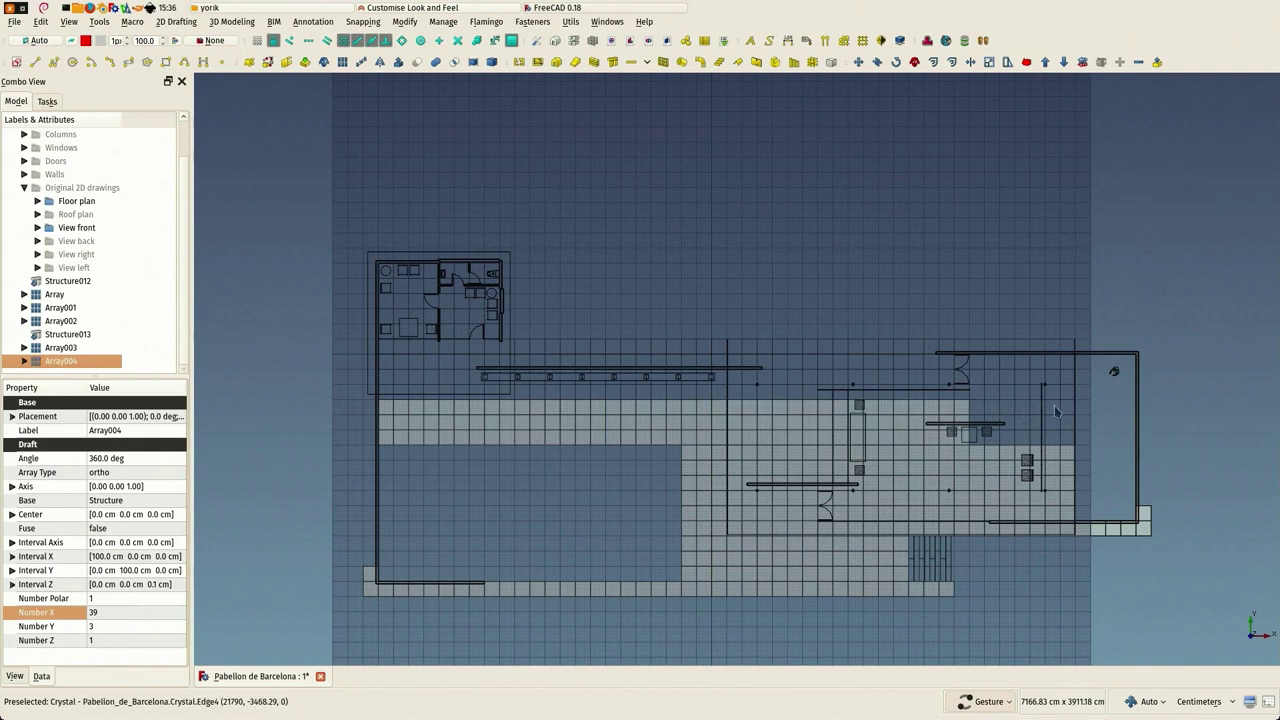
click(117, 611)
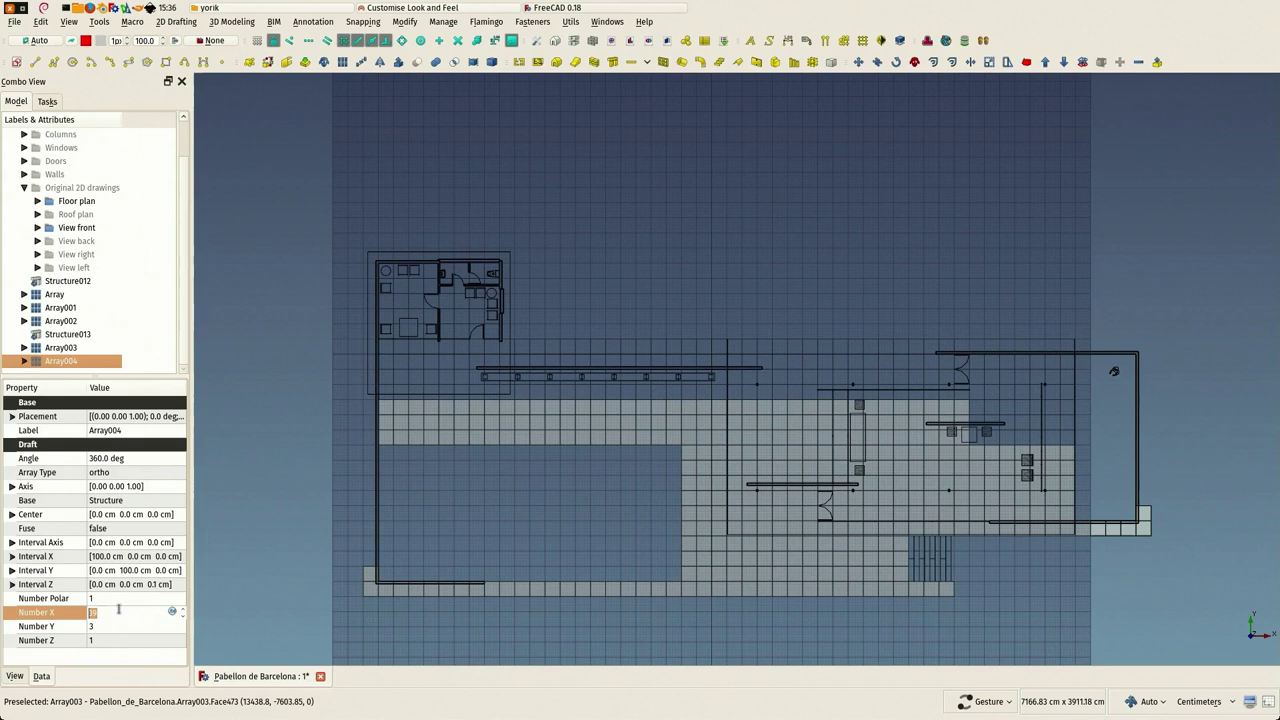
text(46)
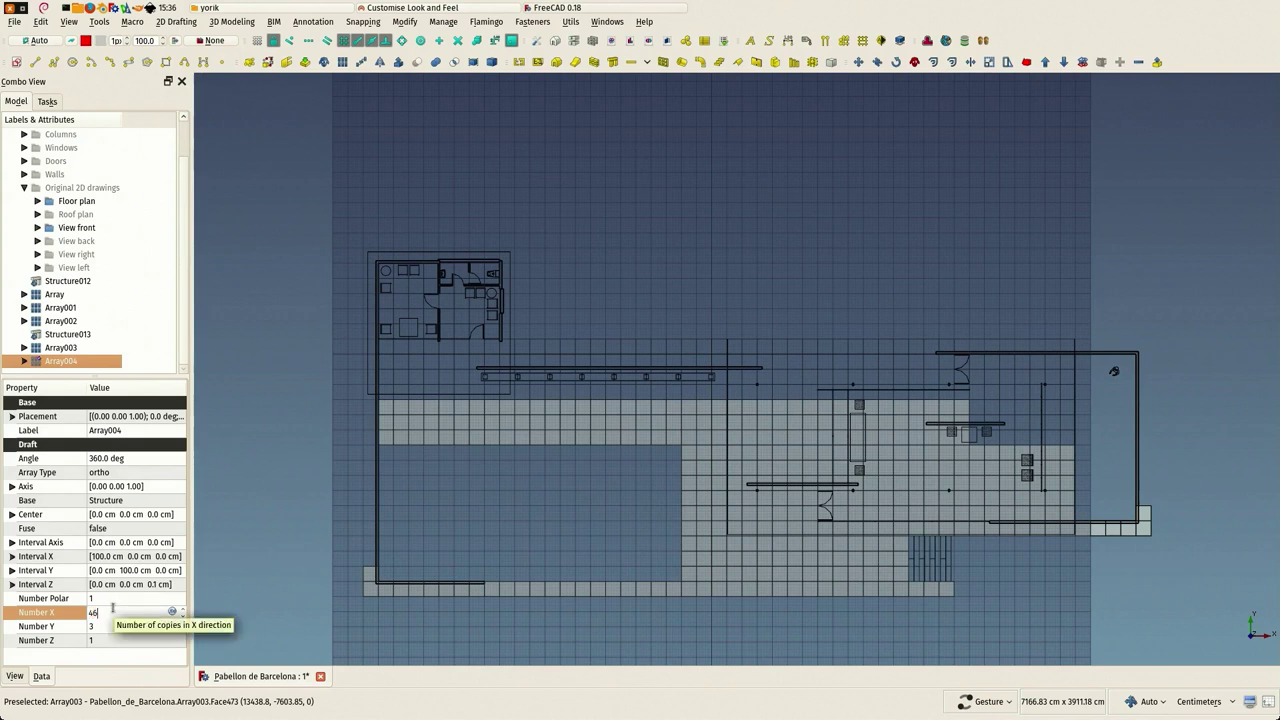
key(Return)
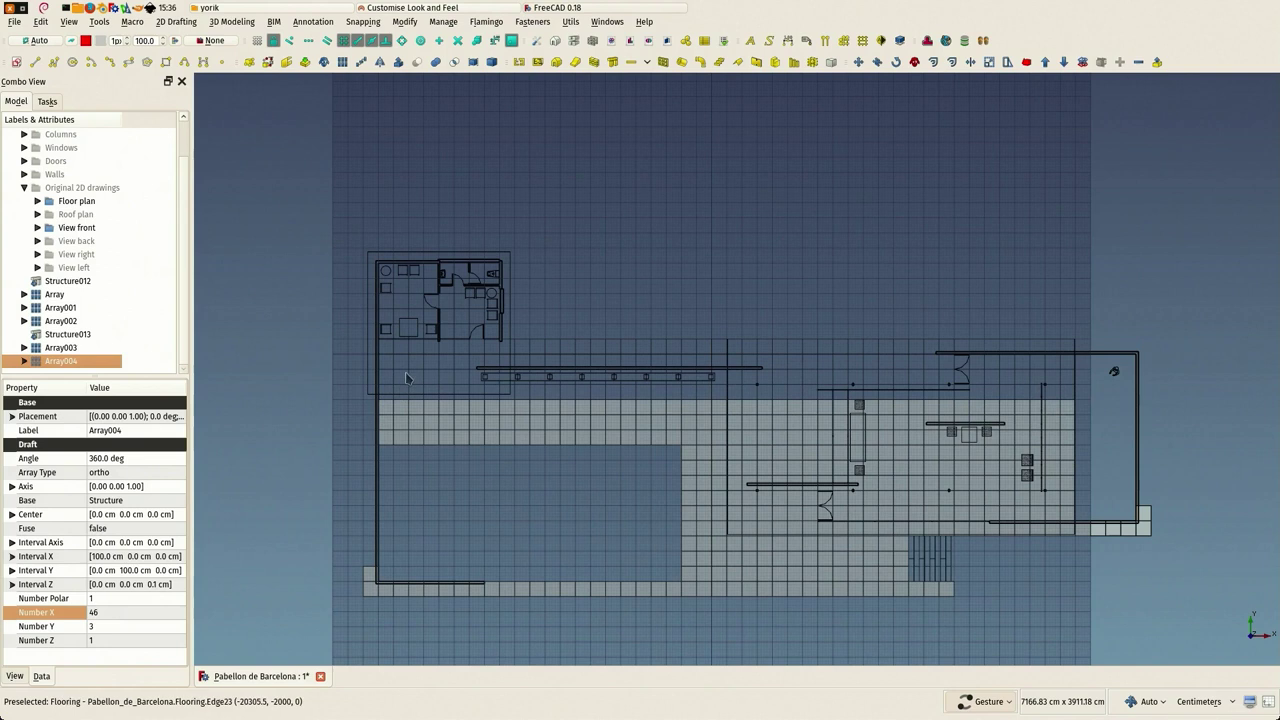
scroll(1026, 342, up, 3)
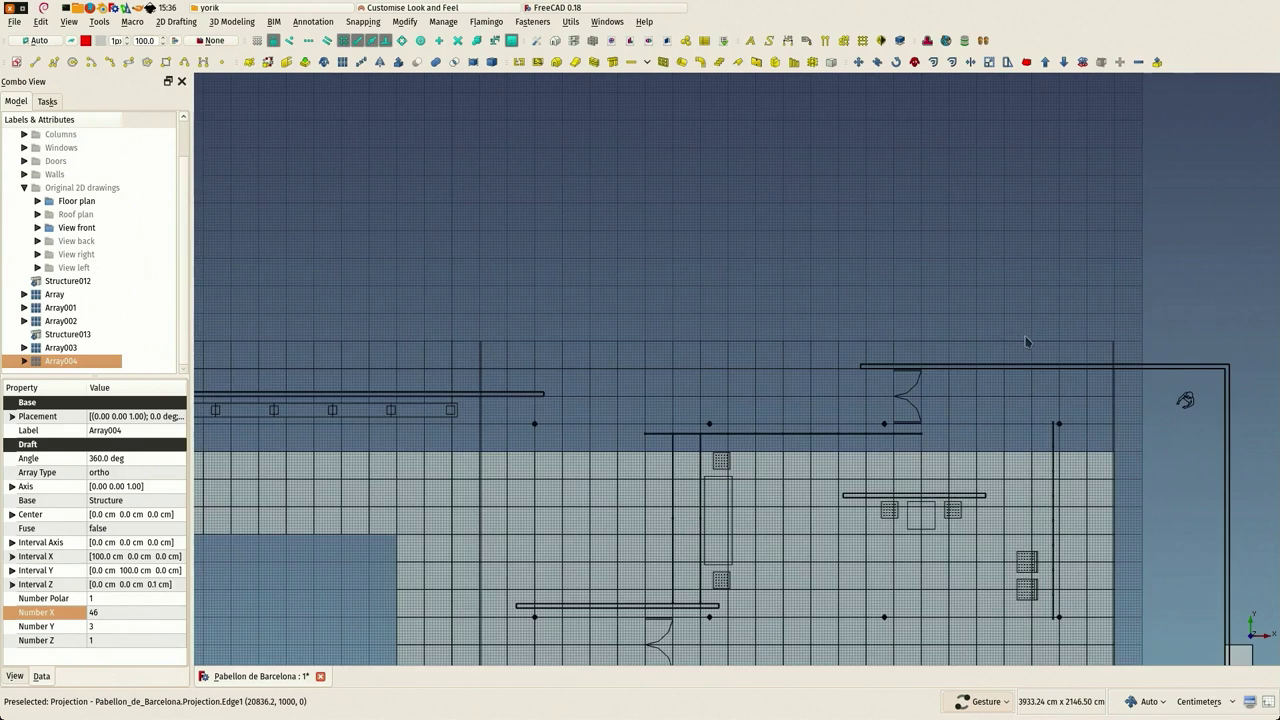
scroll(935, 338, down, 2)
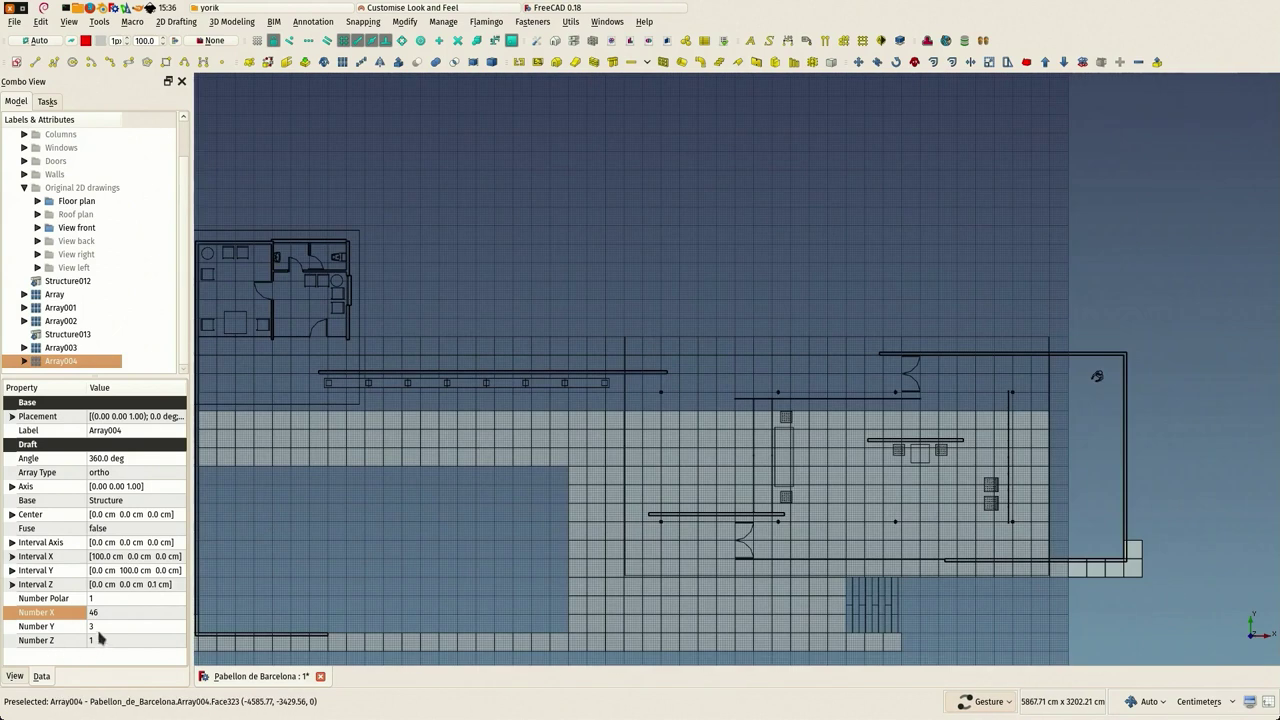
click(108, 625)
text(7)
key(Return)
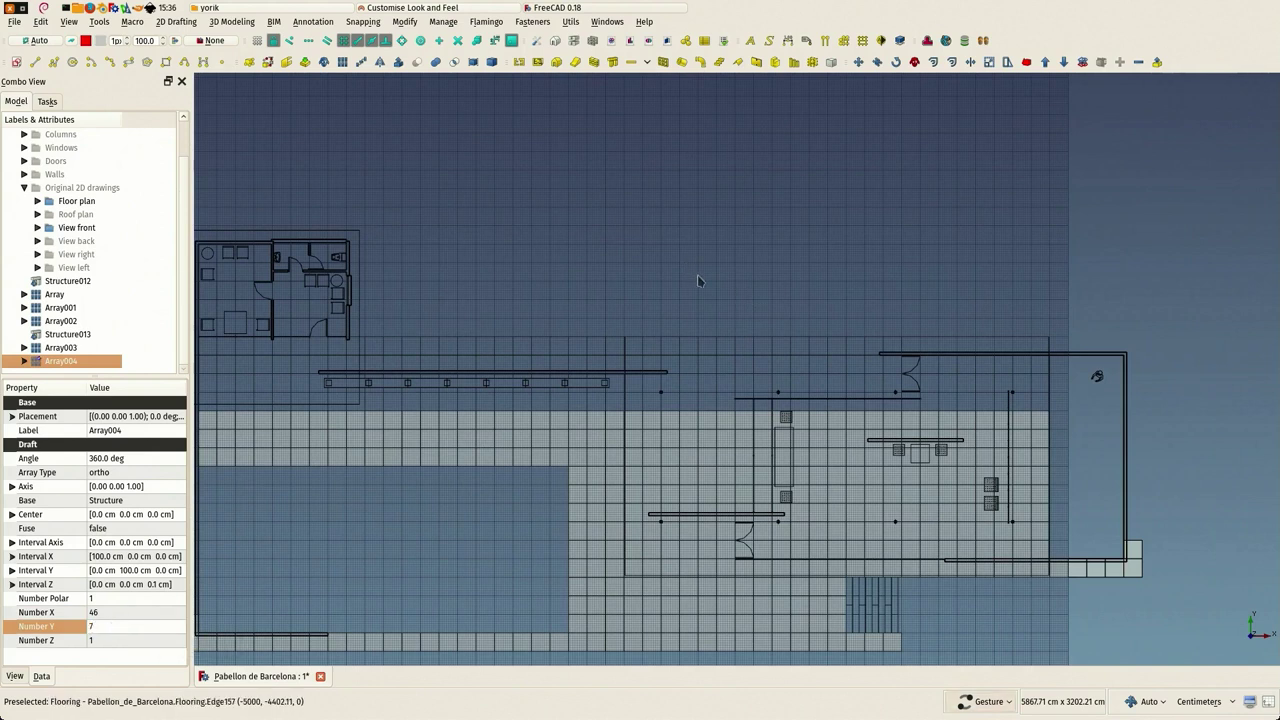
scroll(698, 281, down, 3)
scroll(621, 275, up, 3)
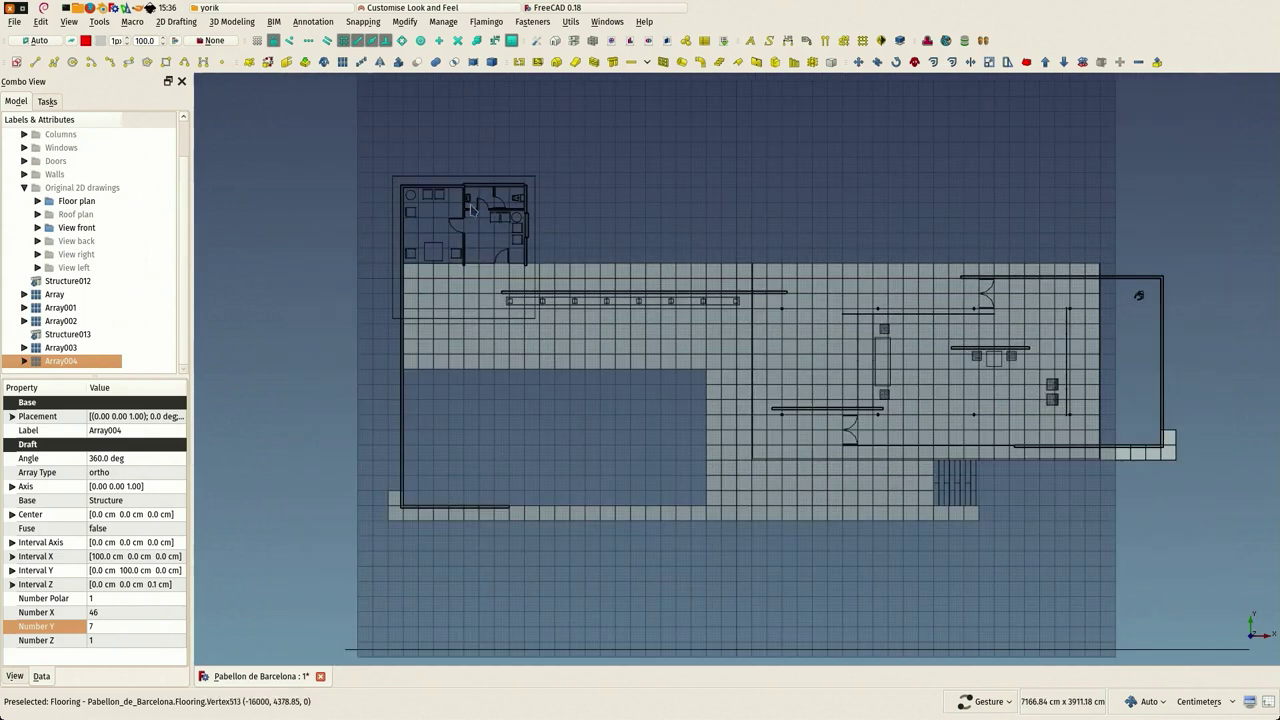
scroll(405, 222, up, 4)
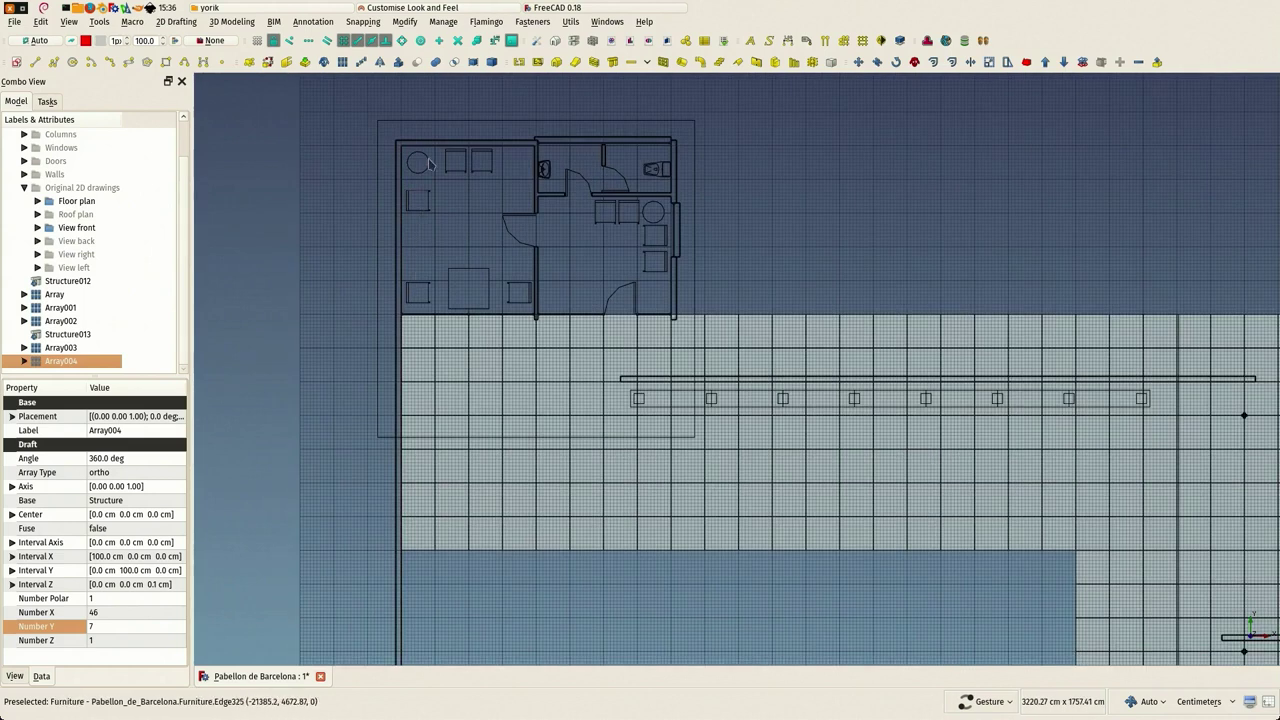
scroll(419, 232, down, 3)
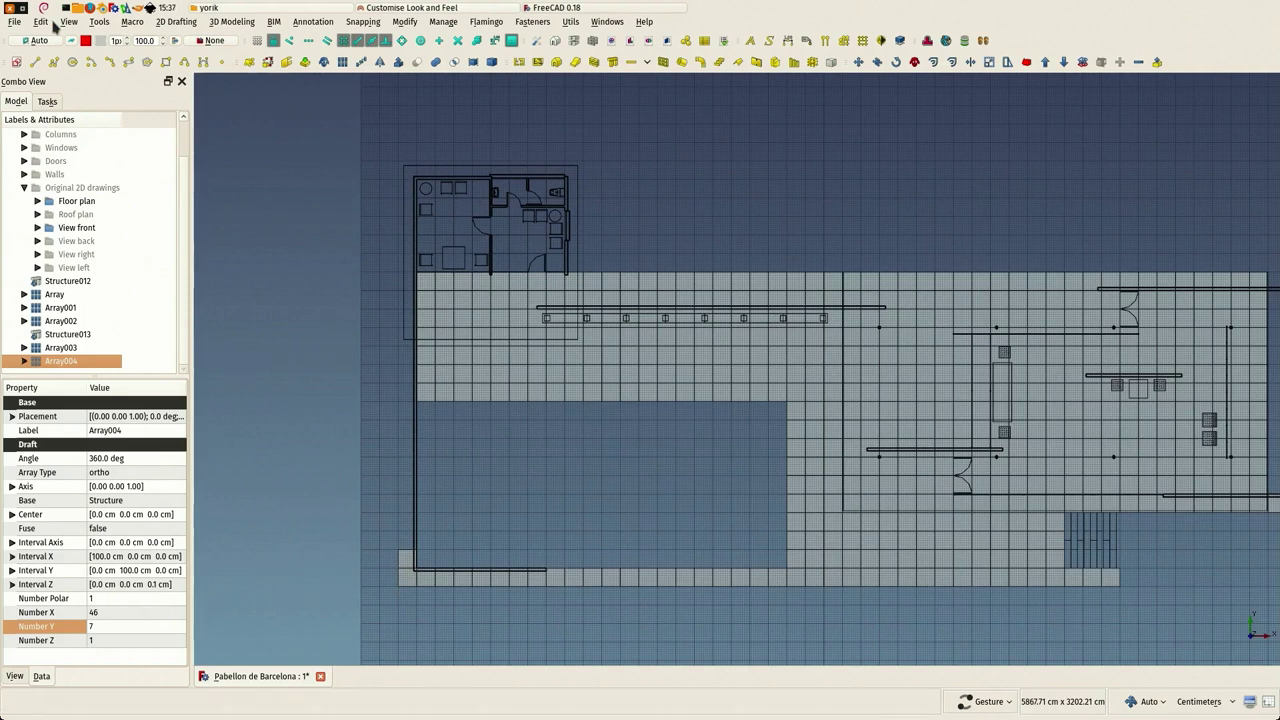
Step: Add another copy of the tile array and select it as Array005
click(41, 21)
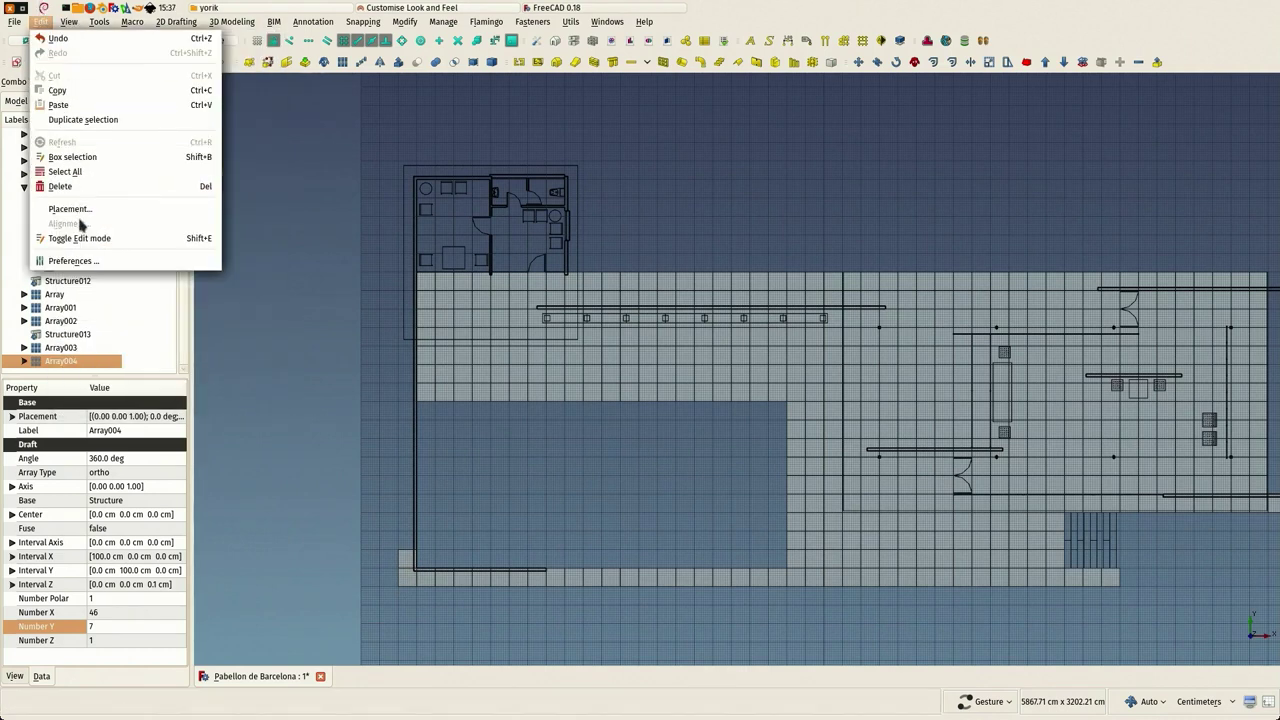
click(77, 106)
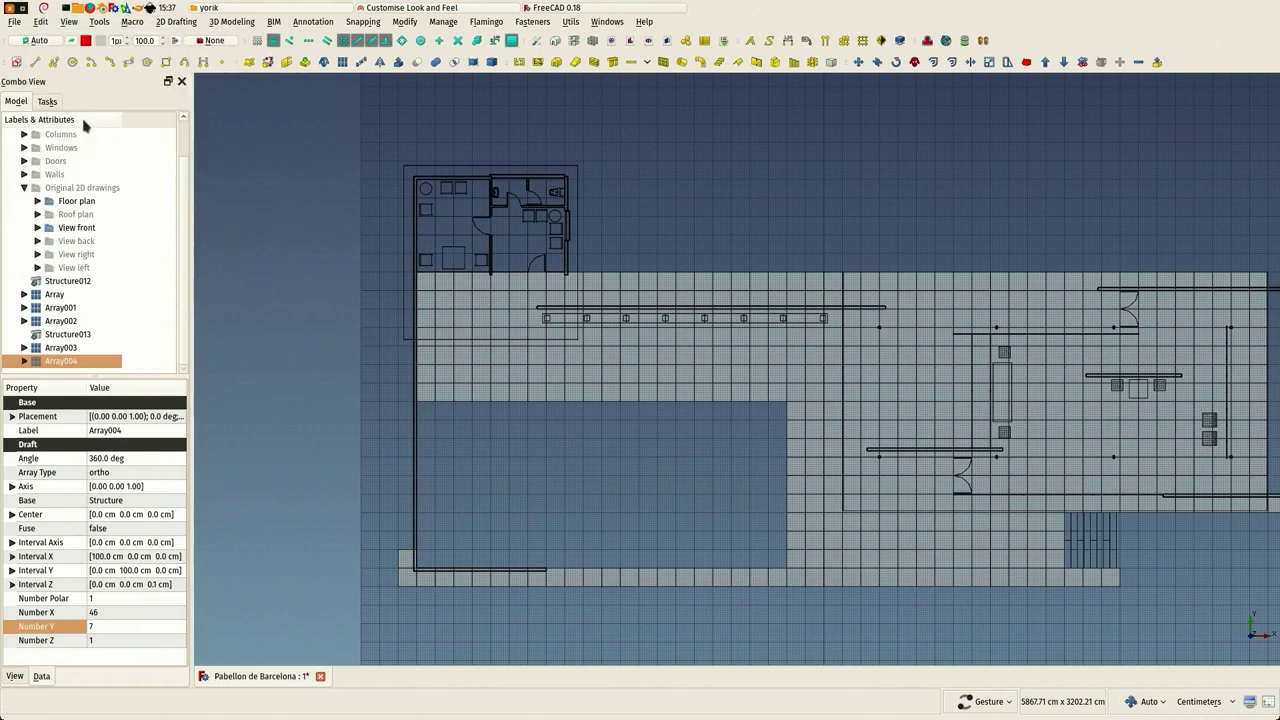
click(52, 362)
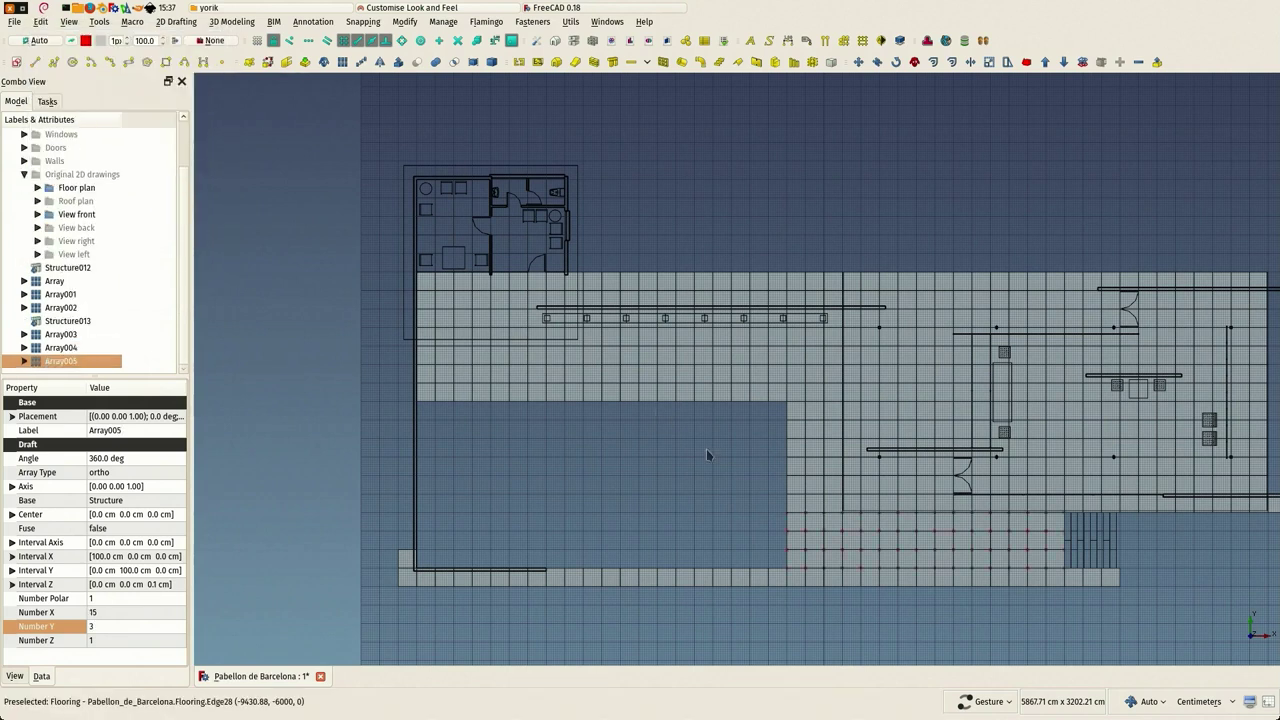
scroll(768, 555, up, 6)
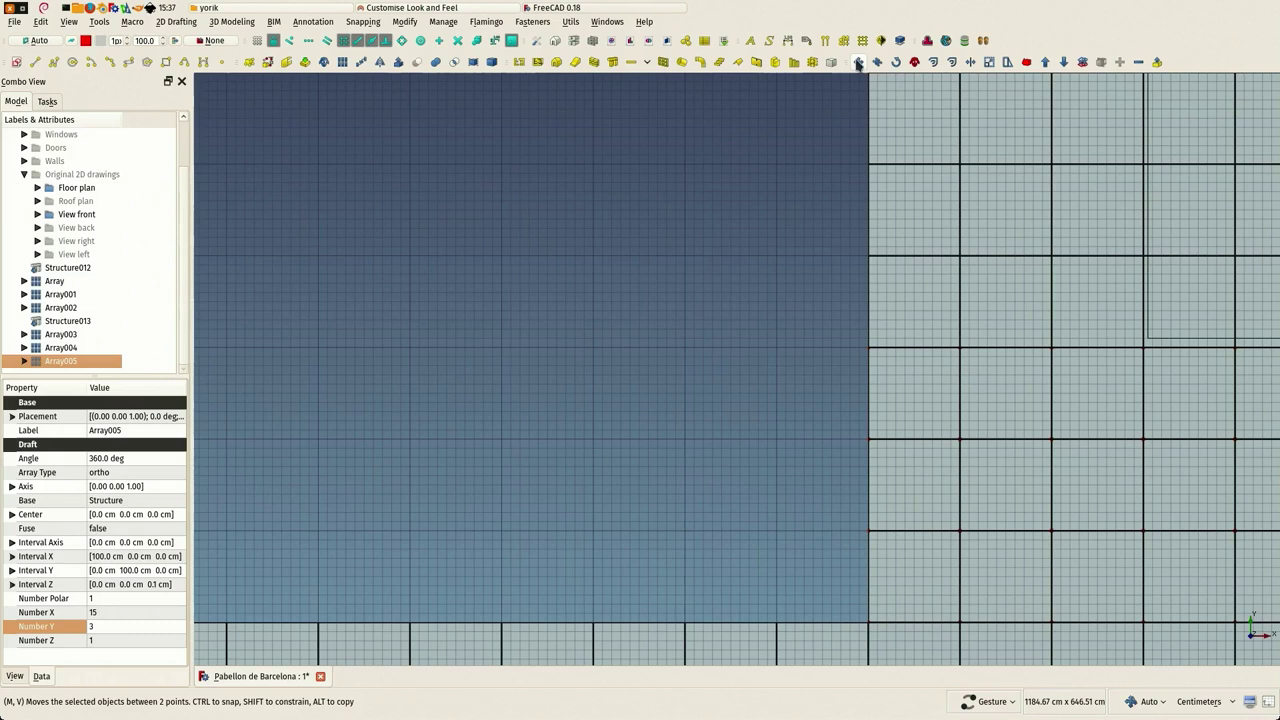
Step: Move Array005 onto the small room at the plan's upper-left
click(858, 62)
click(776, 537)
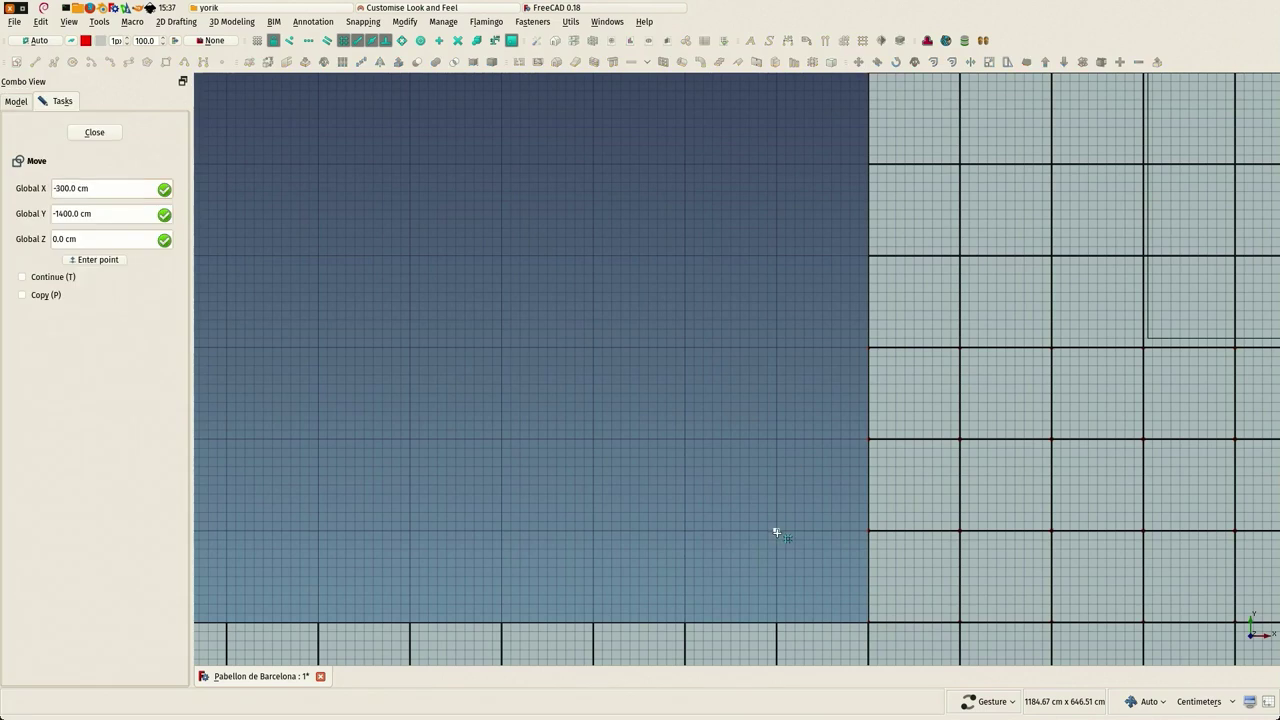
scroll(780, 530, down, 6)
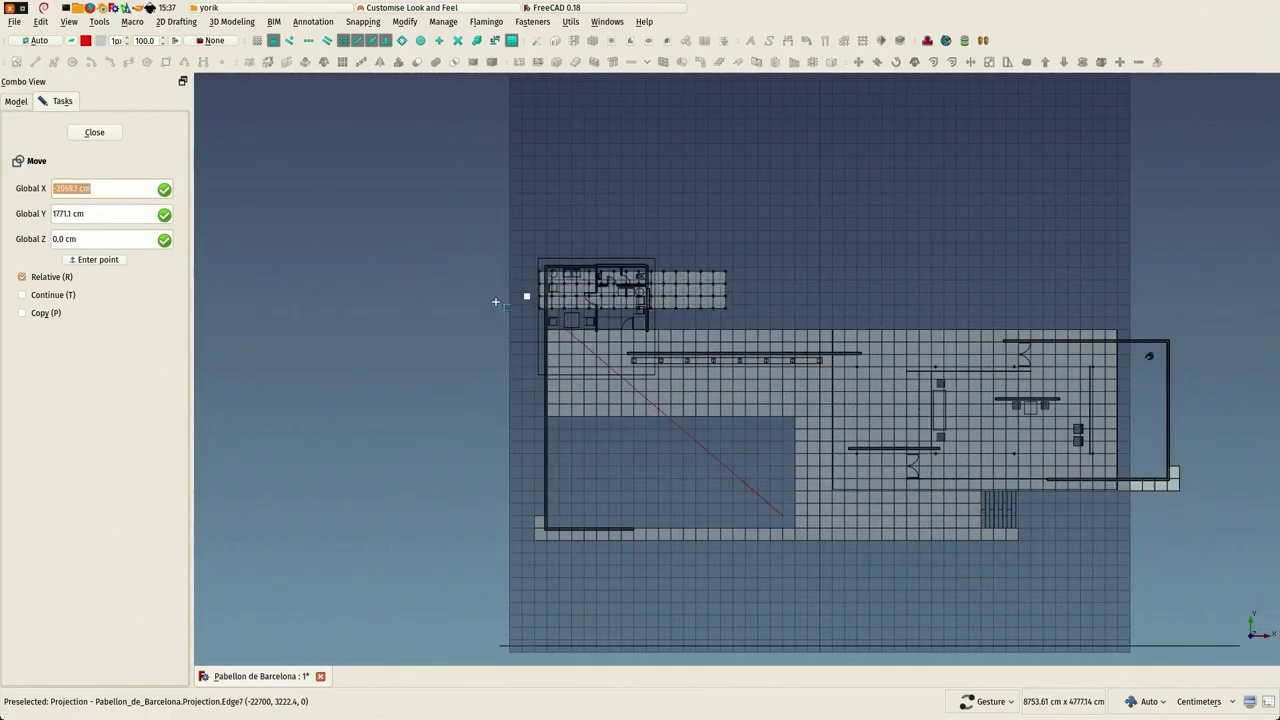
scroll(526, 300, up, 5)
scroll(525, 318, up, 4)
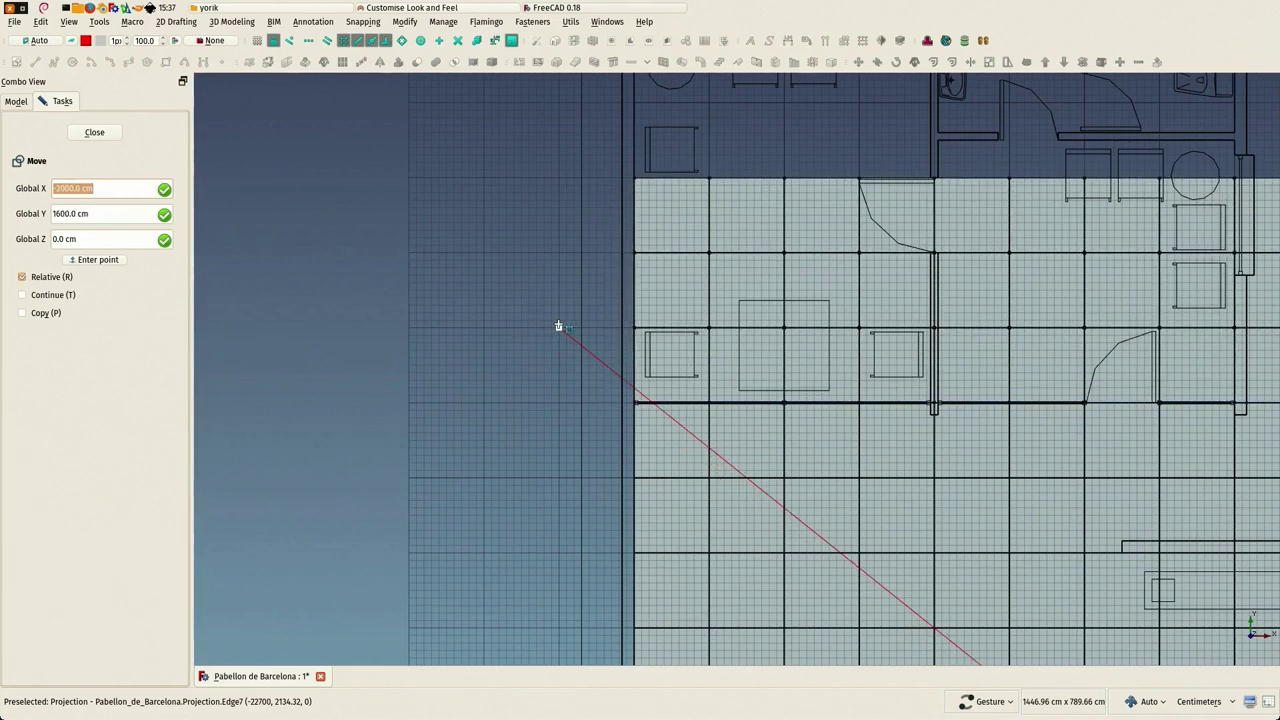
click(558, 326)
scroll(560, 328, down, 5)
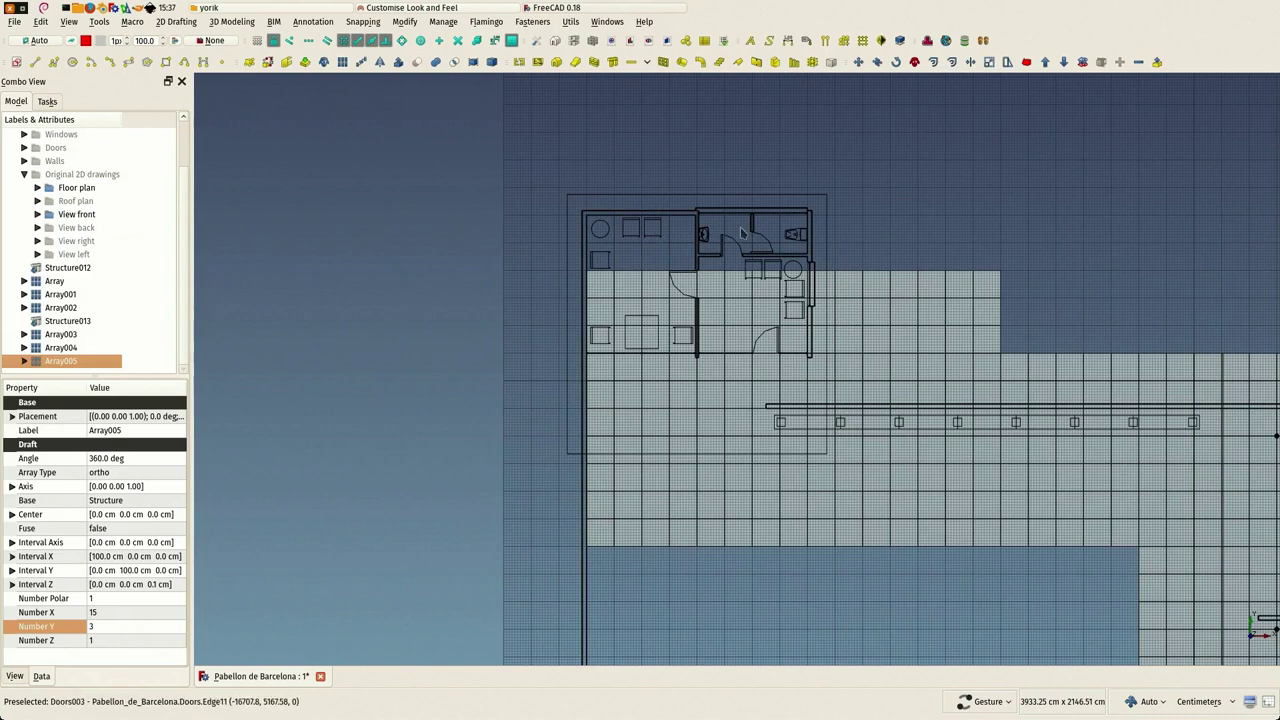
Step: Set Array005 to 8 tiles along X and 5 along Y
double_click(110, 612)
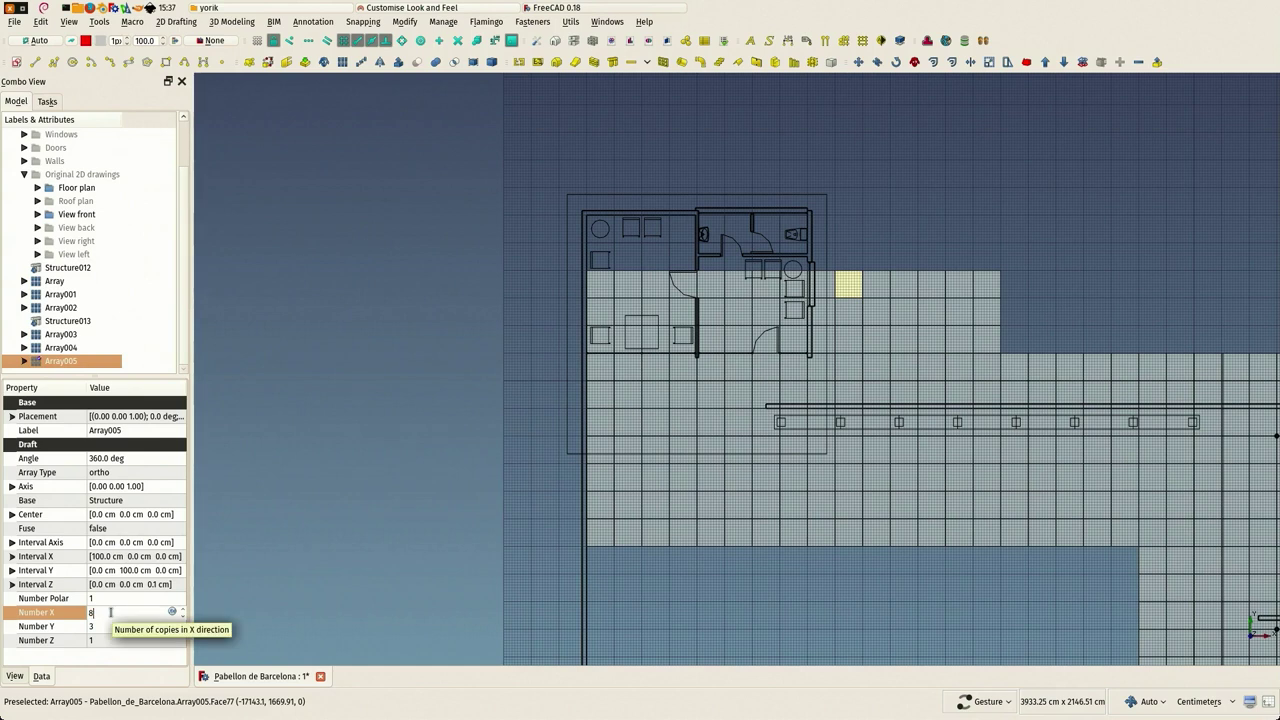
key(Return)
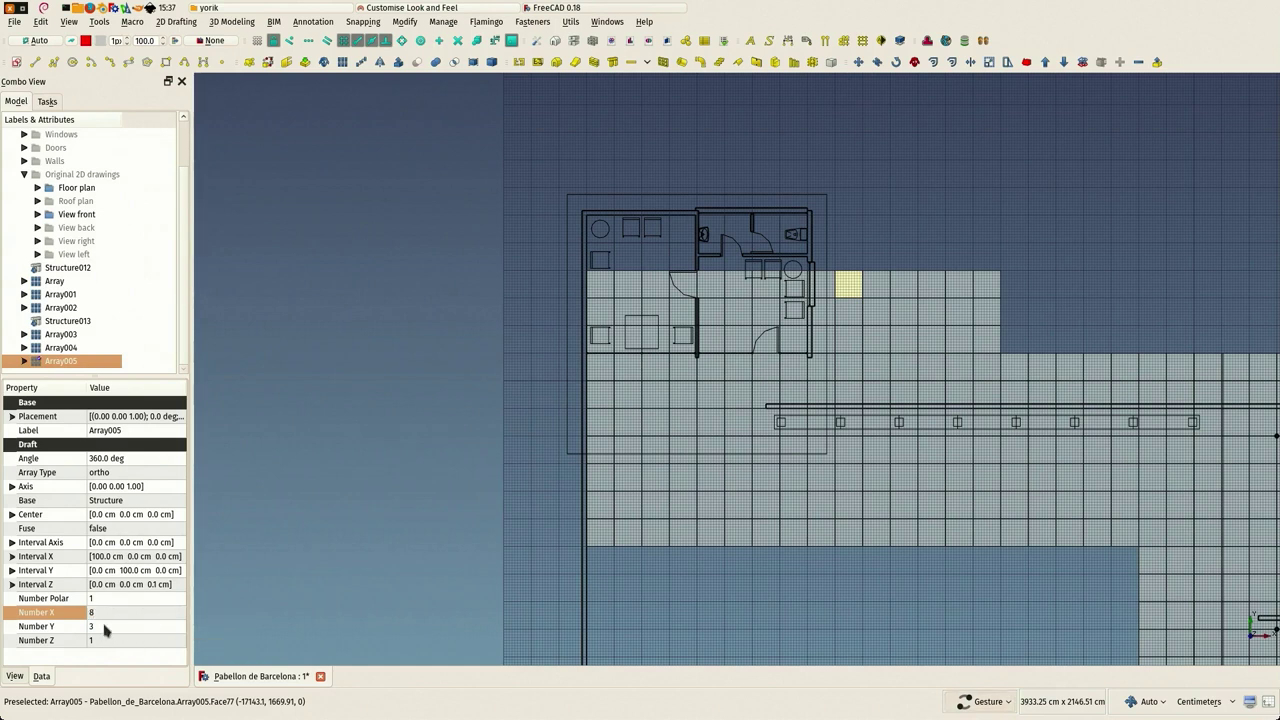
double_click(113, 627)
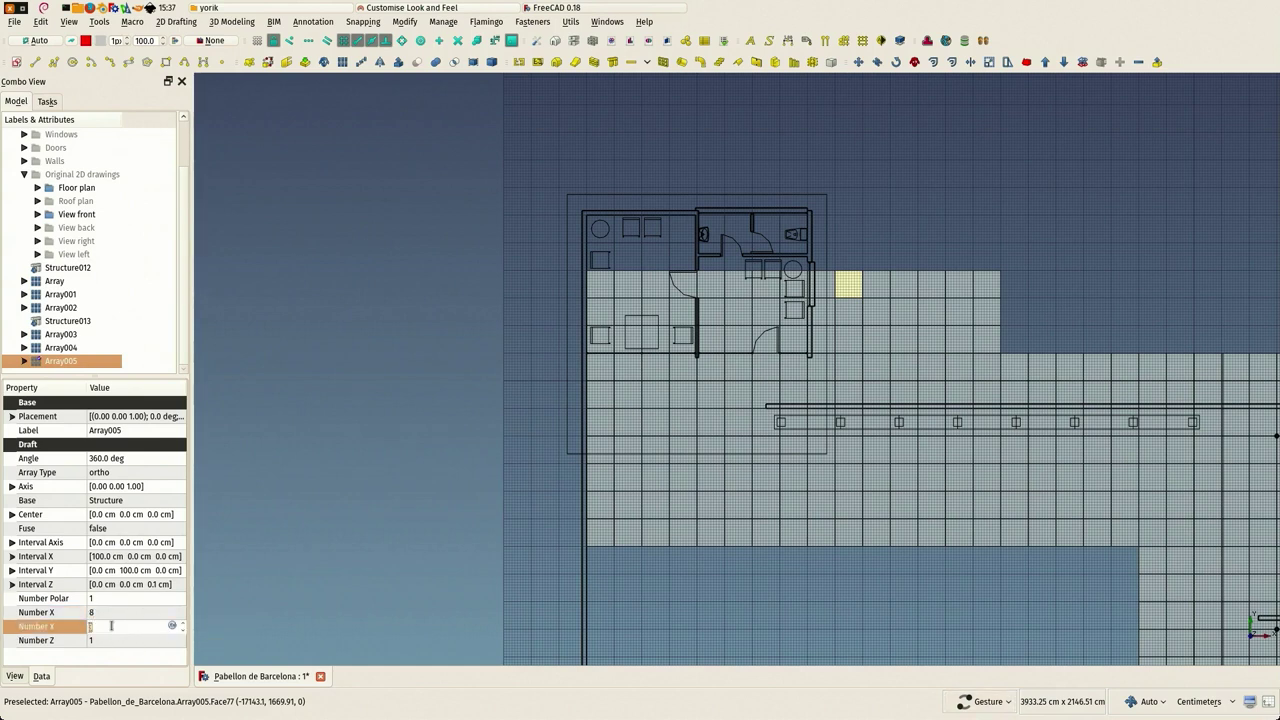
text(5)
key(Return)
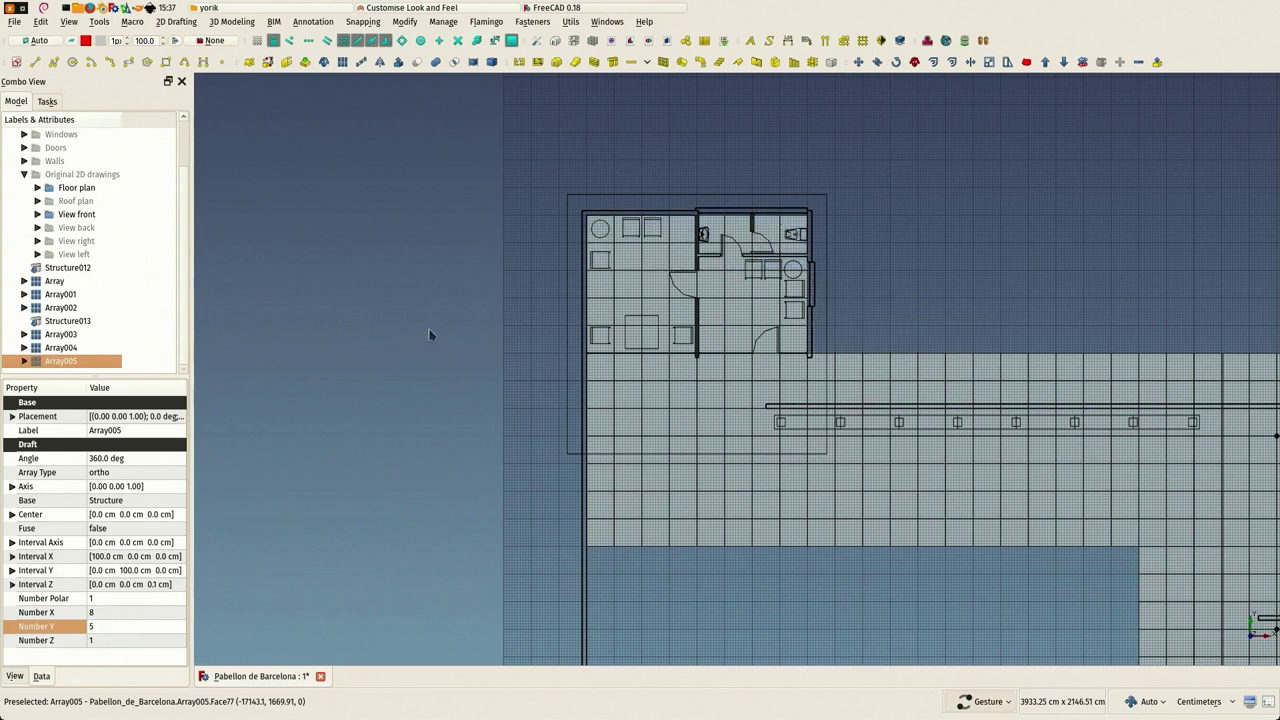
click(433, 298)
scroll(431, 302, down, 5)
drag(455, 403, 131, 389)
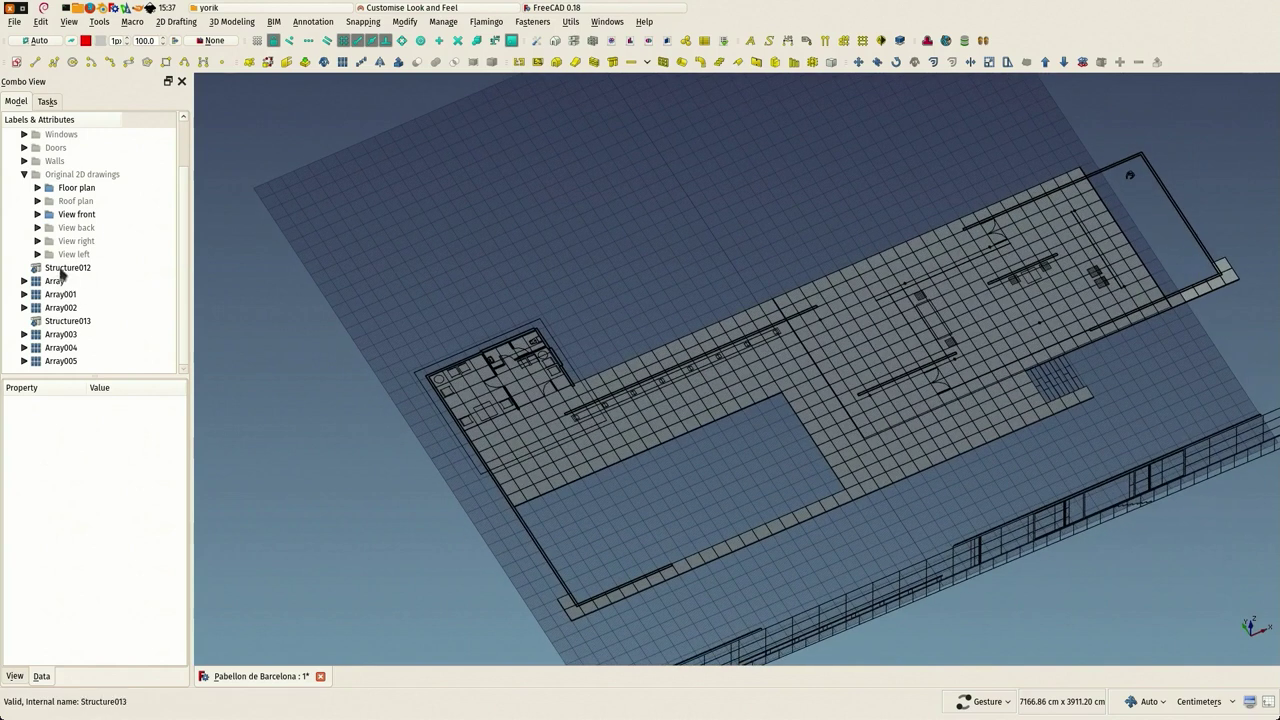
Step: Rename the base tile Structure inside the Array to 'Floor element'
click(64, 268)
click(24, 281)
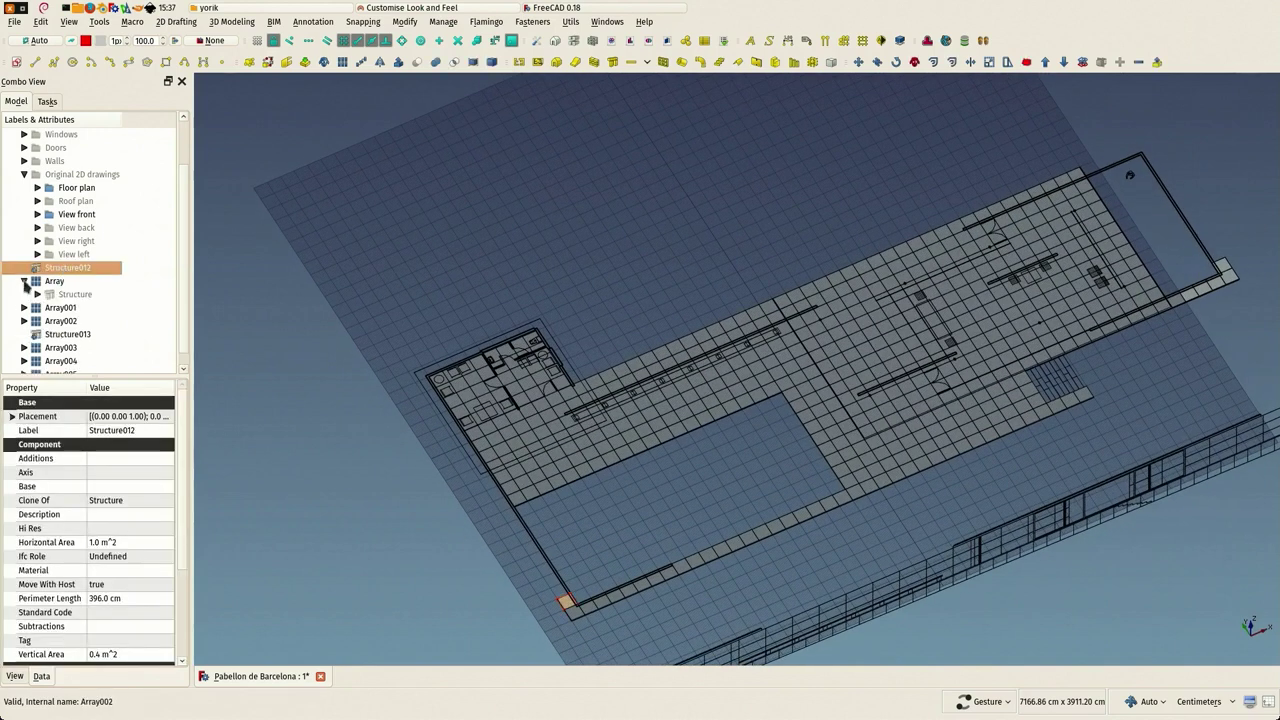
click(75, 295)
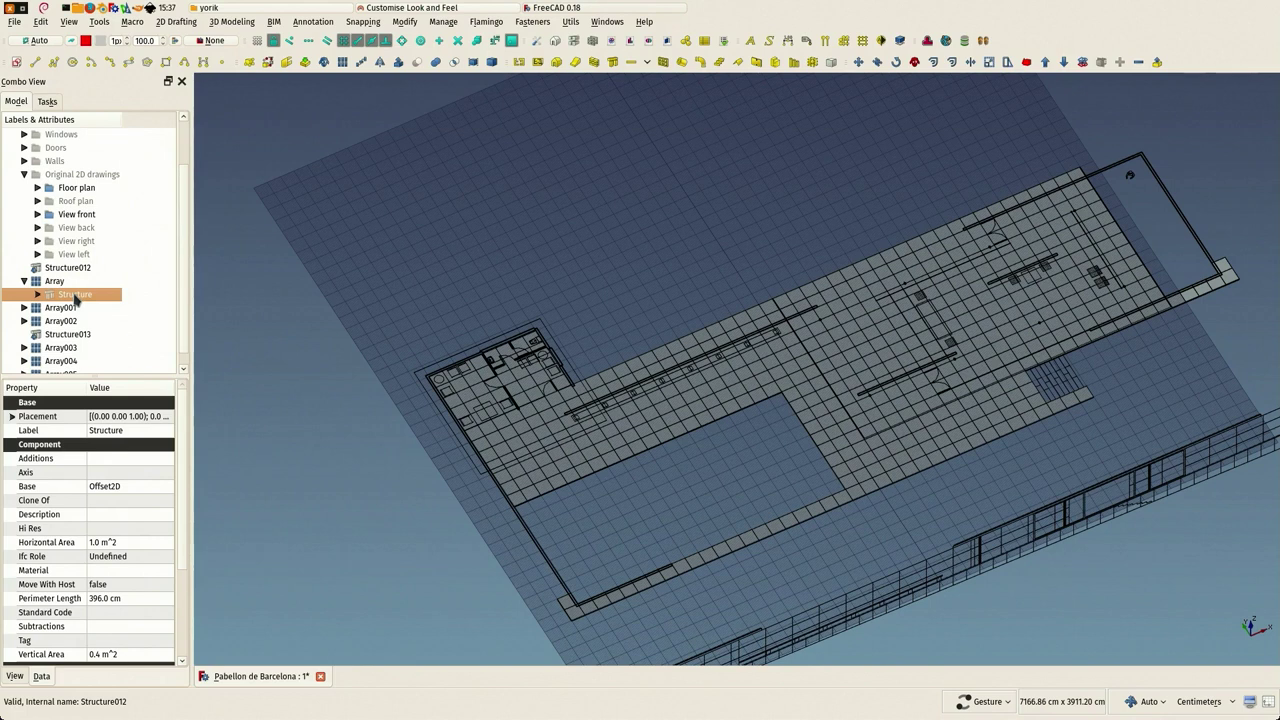
click(75, 295)
text(Floor element)
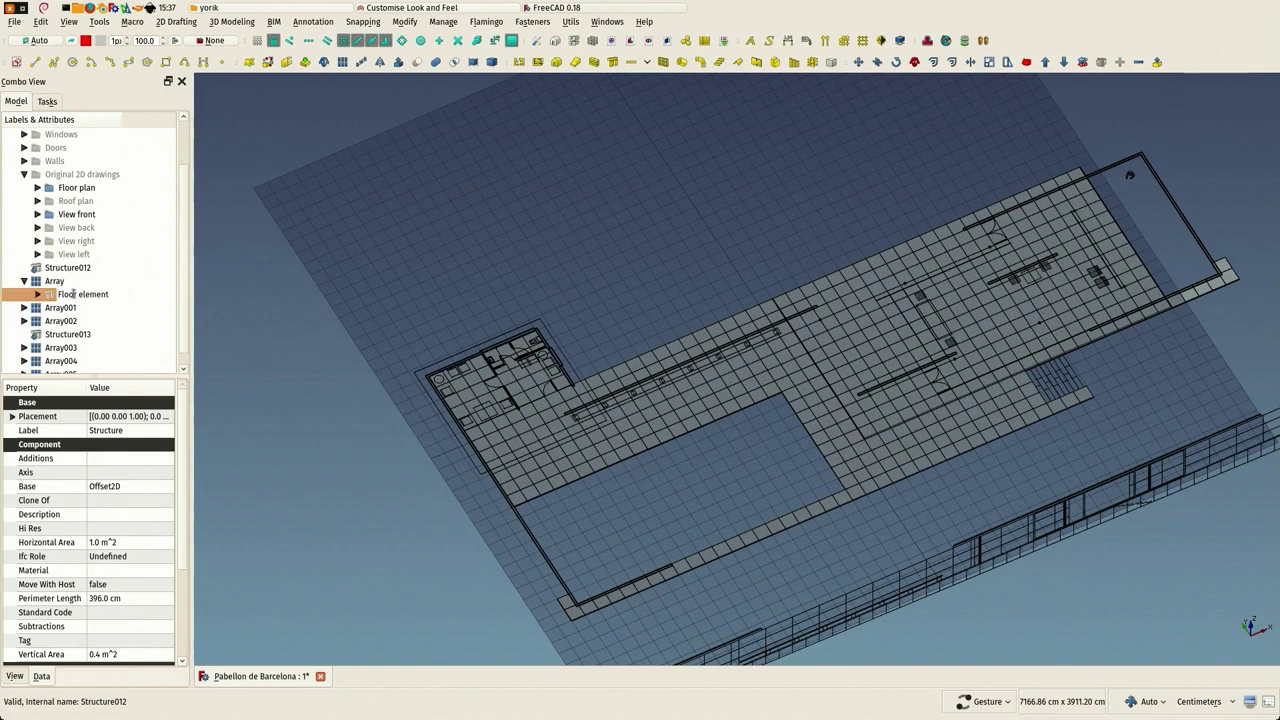
key(Return)
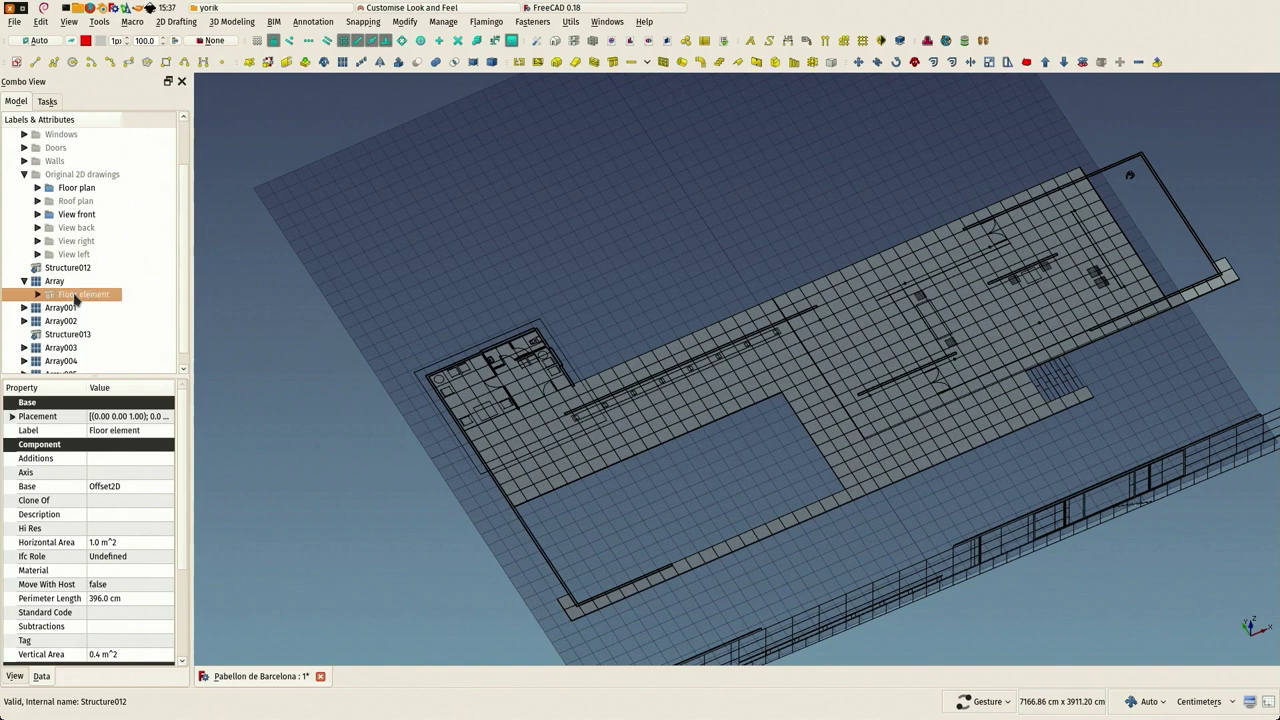
click(25, 282)
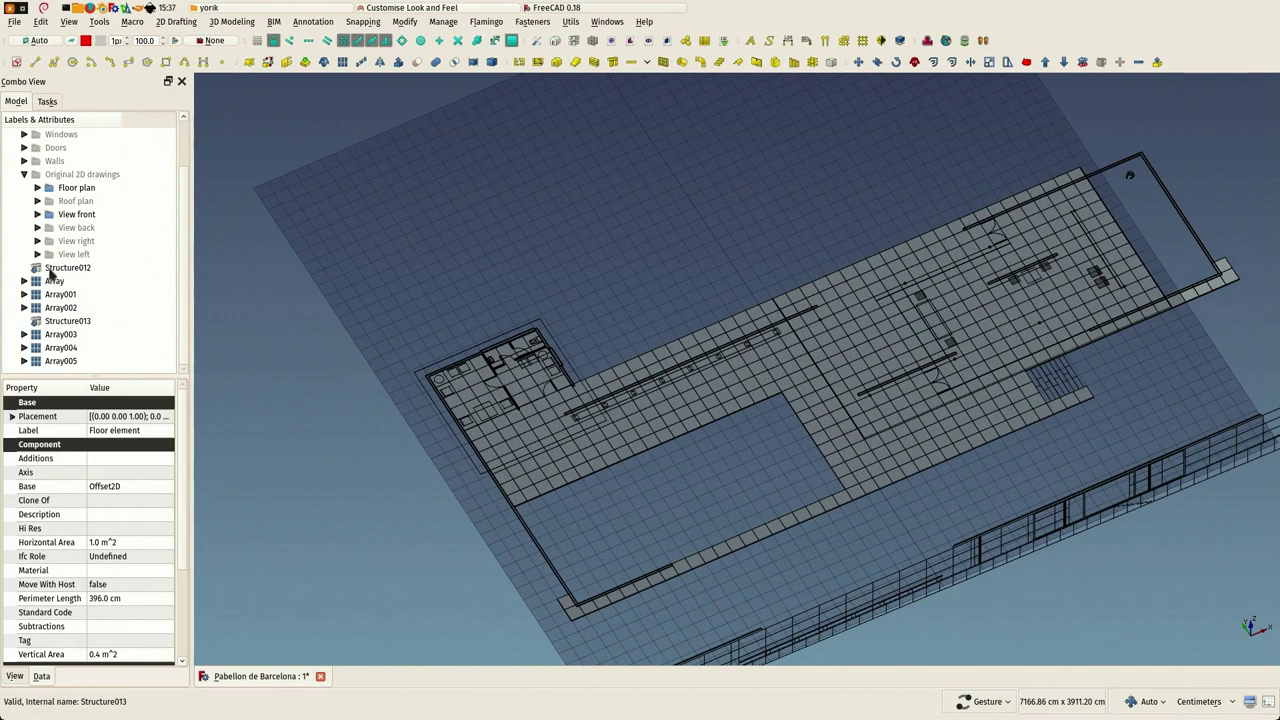
Step: Relabel Structure012, Structure013 and Array through Array005 together as 'Floor elements'
click(50, 268)
ctrl+click(51, 281)
ctrl+click(51, 294)
ctrl+click(50, 308)
ctrl+click(51, 321)
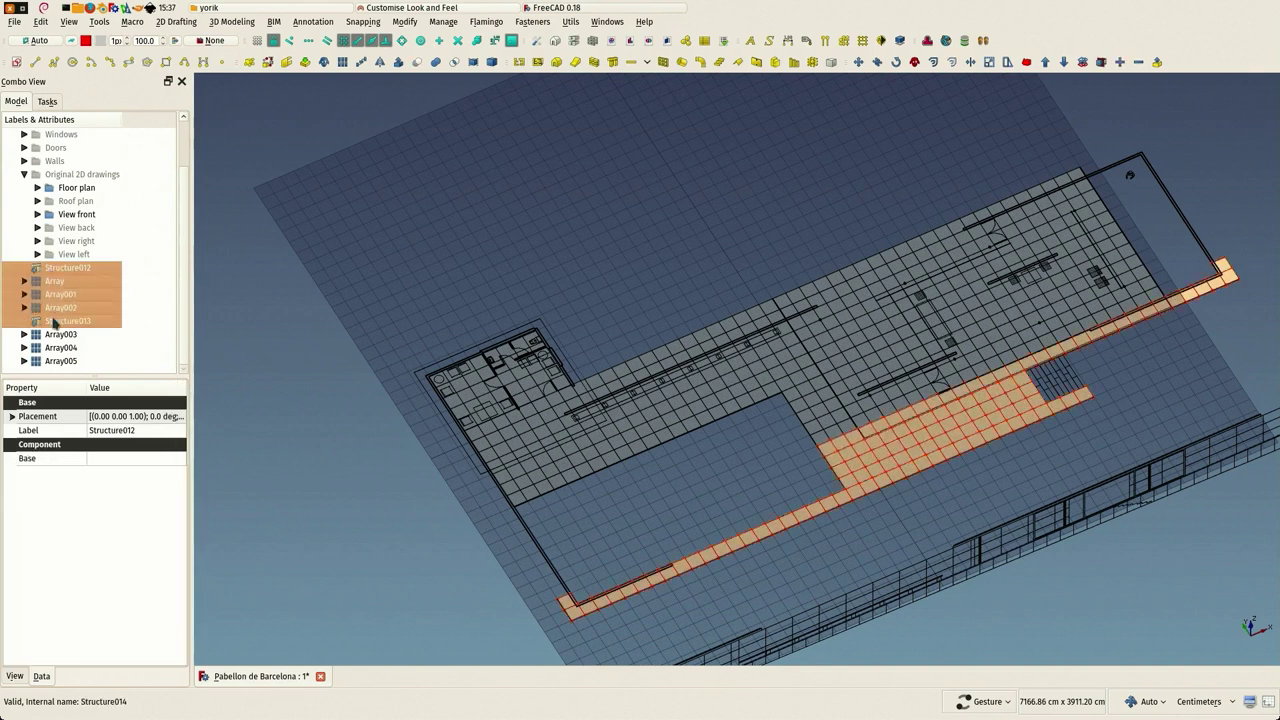
ctrl+click(52, 334)
ctrl+click(52, 347)
ctrl+click(53, 361)
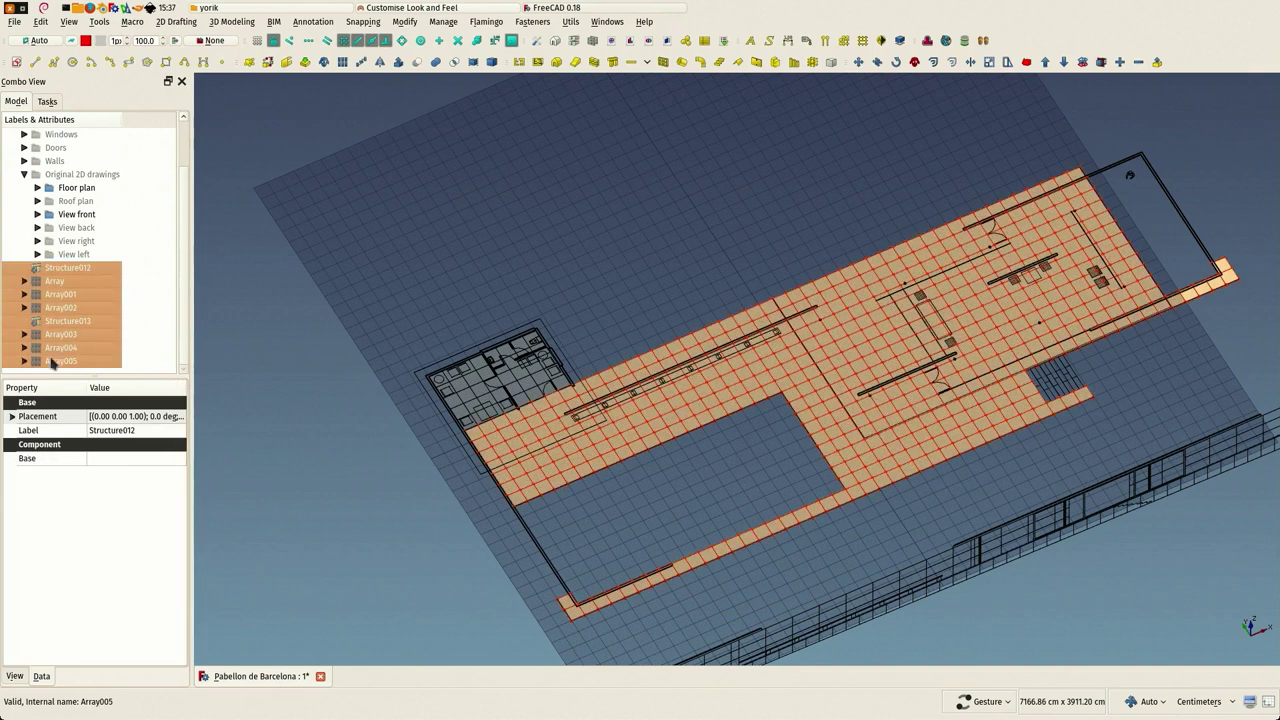
click(132, 431)
text(Floor ele)
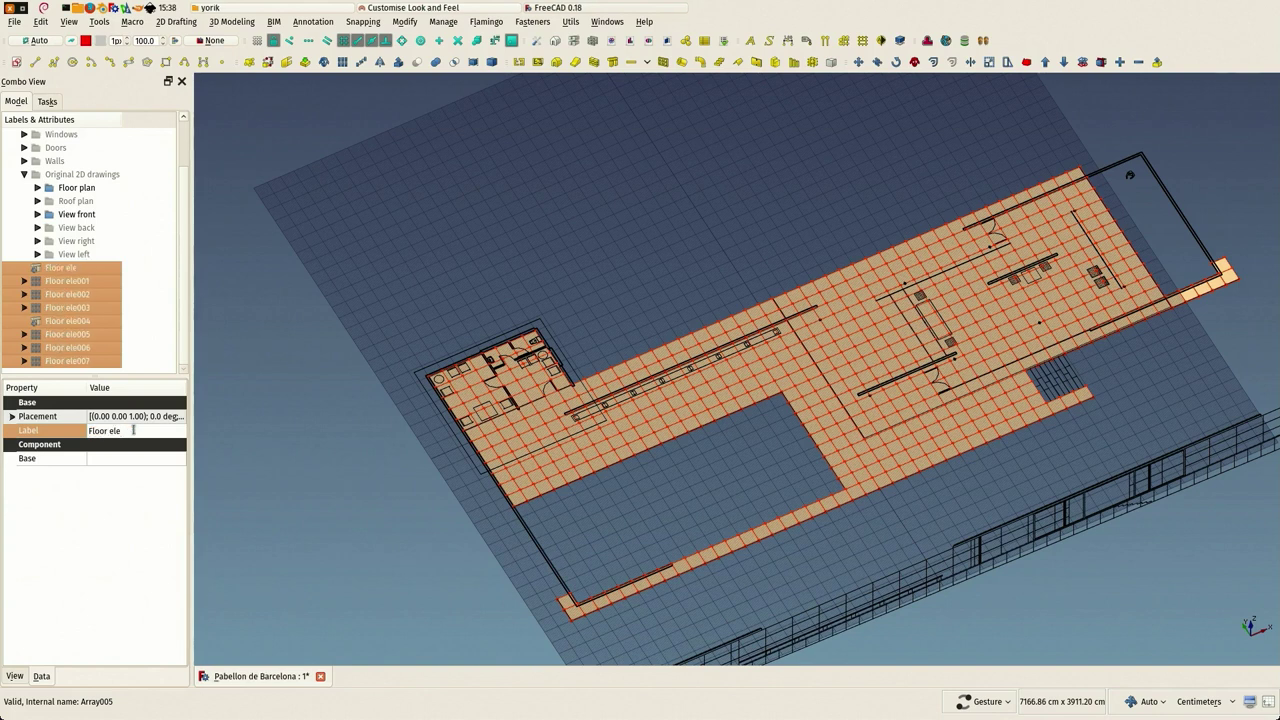
text(ment)
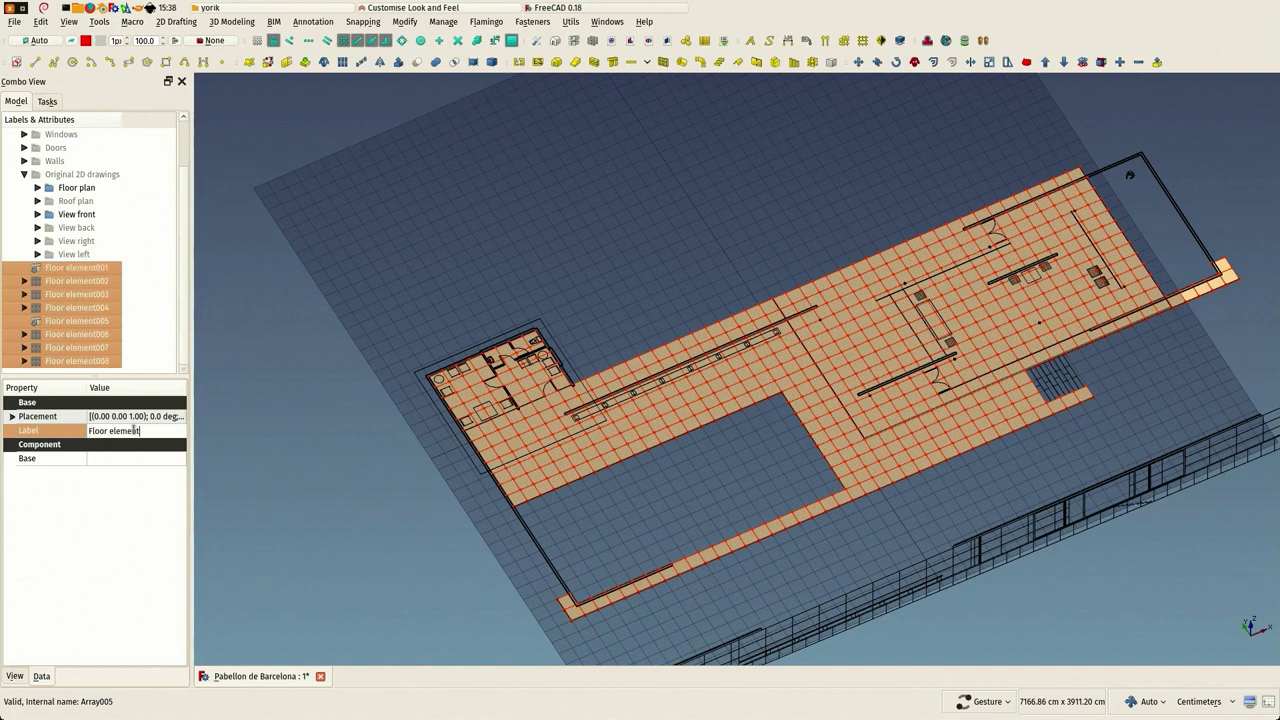
text(s)
key(Return)
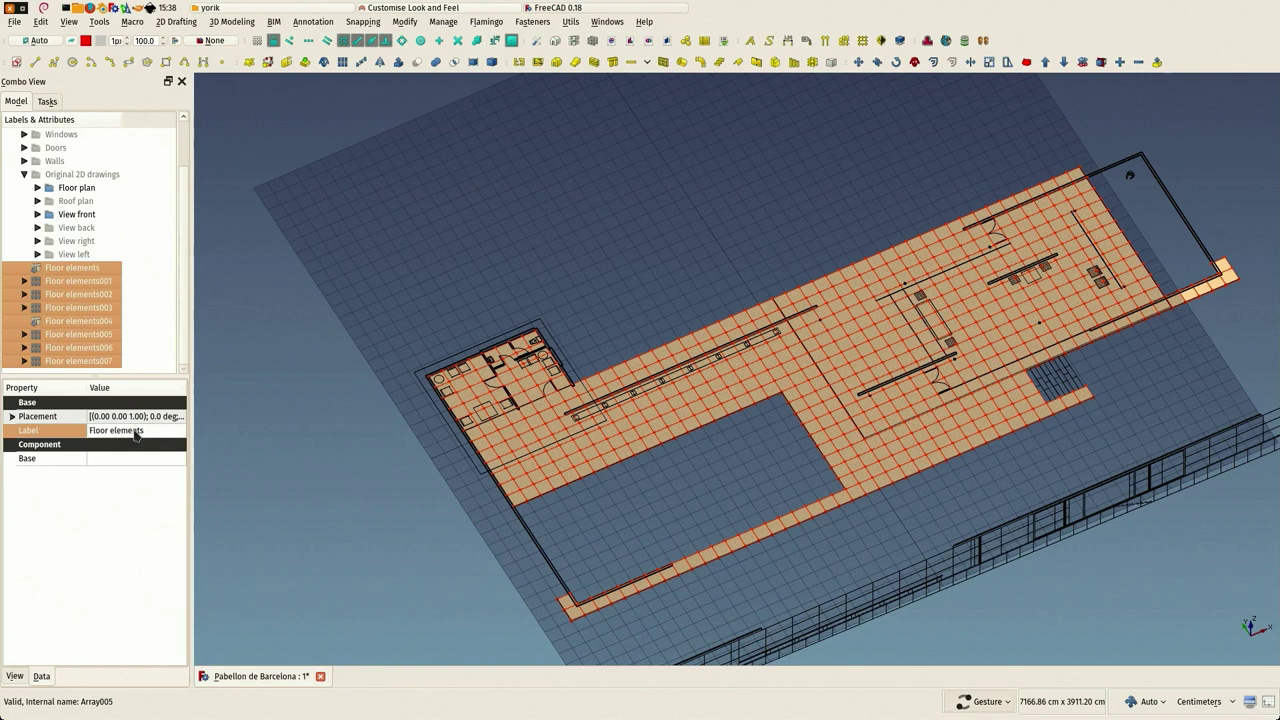
Step: Create a new group in the Pabellon de Barcelona document named 'Flooring'
click(25, 175)
right_click(55, 148)
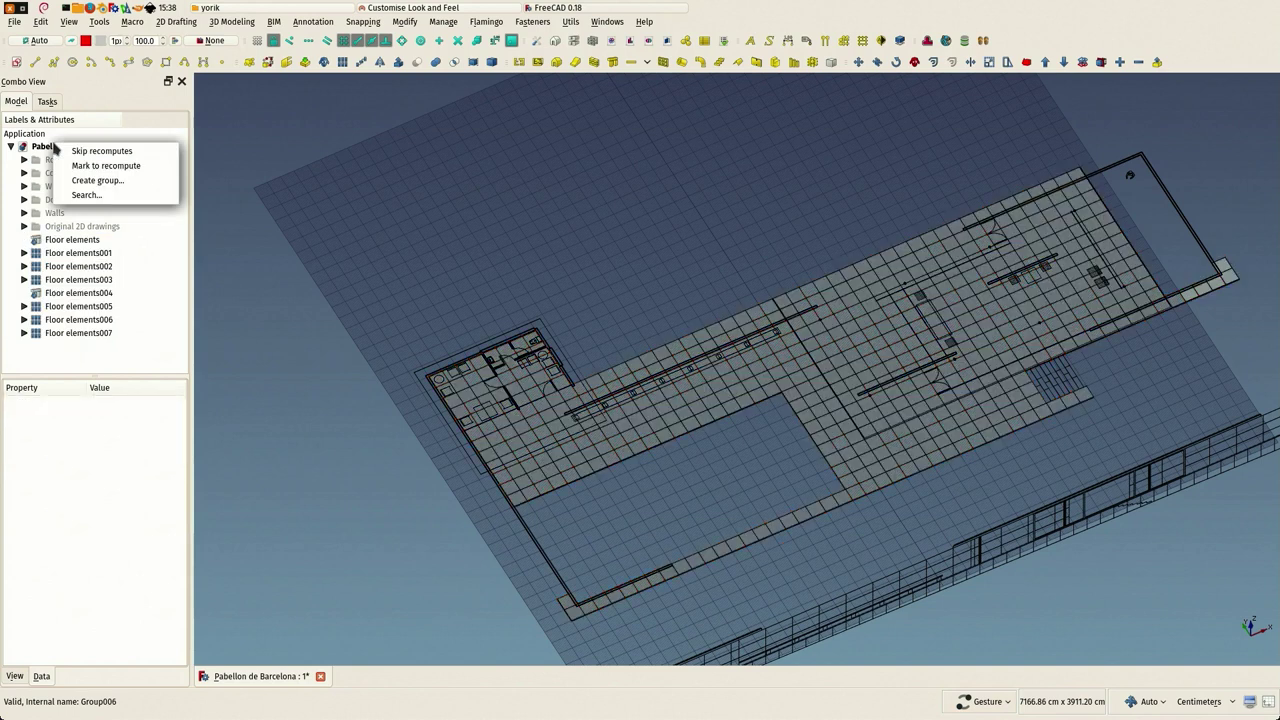
click(80, 185)
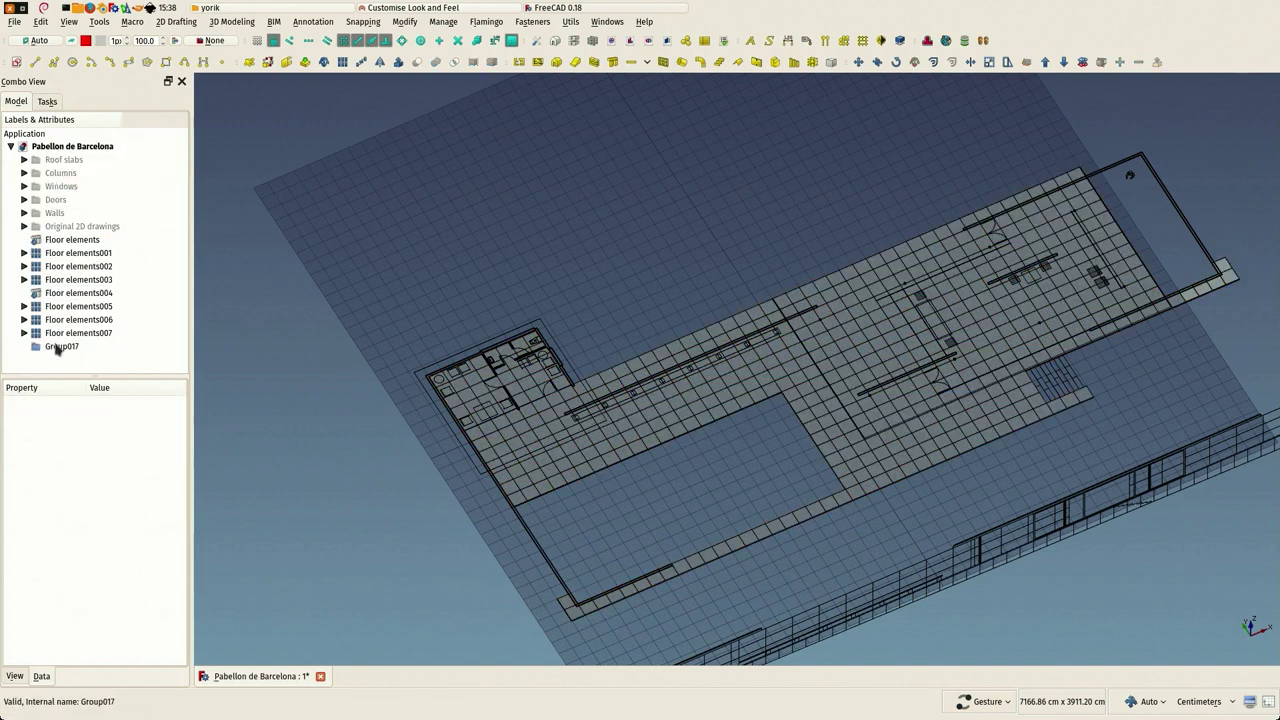
double_click(54, 345)
text(Floor)
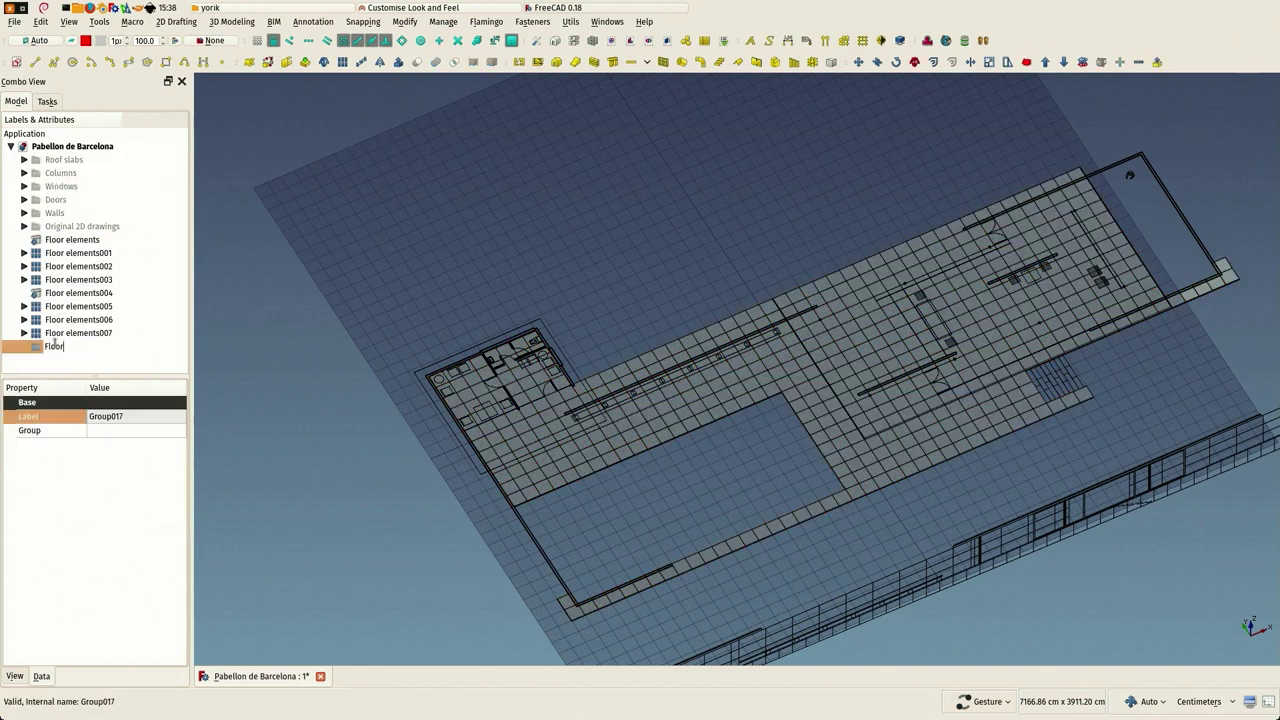
text(ing)
key(Return)
Step: Move all Floor elements pieces into the Flooring group, then view the model obliquely
click(60, 333)
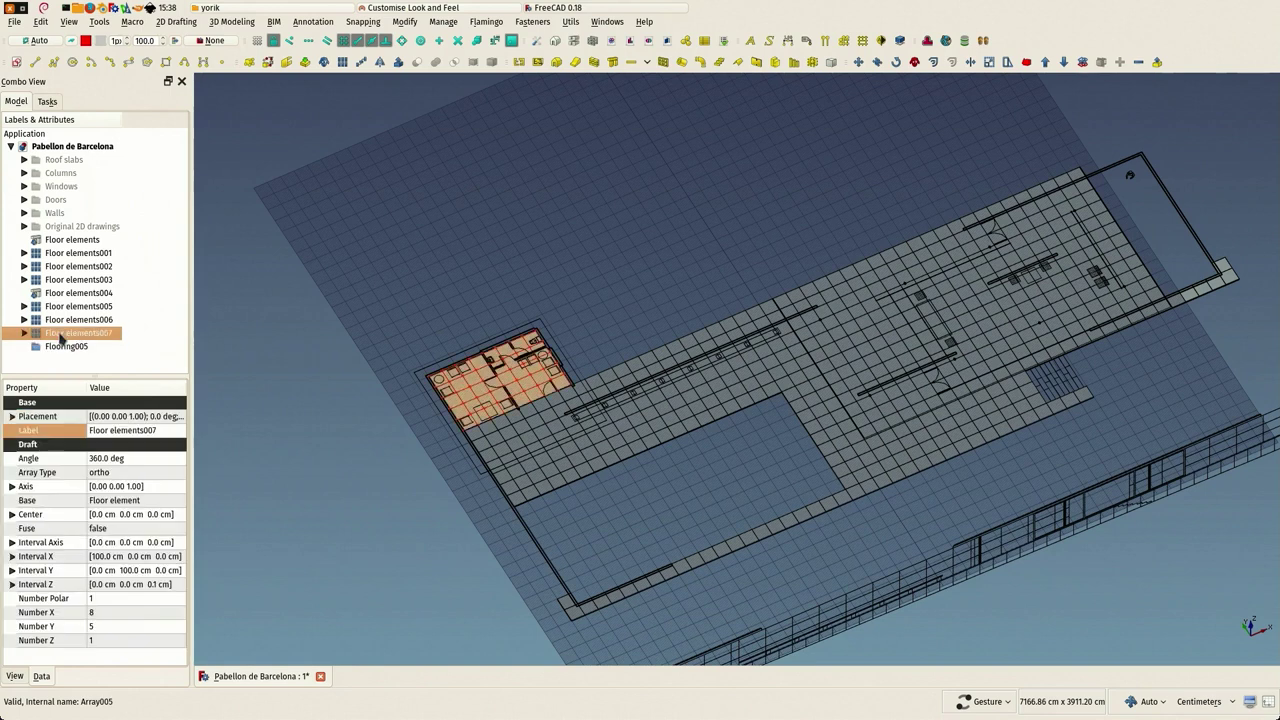
shift+click(60, 240)
drag(50, 344, 60, 346)
drag(405, 503, 577, 597)
scroll(578, 593, up, 2)
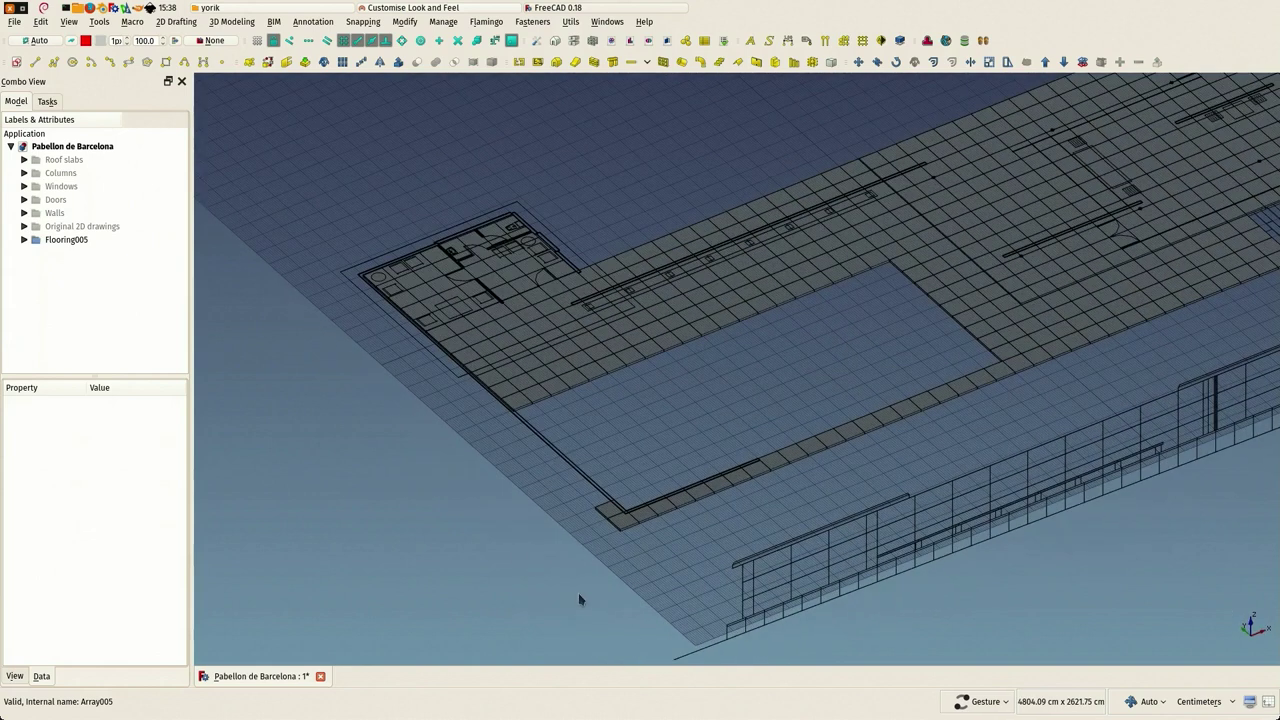
scroll(471, 497, up, 3)
Step: Make the Walls, Doors, Windows, Columns and Roof slabs groups visible
right_drag(480, 486, 480, 531)
click(54, 213)
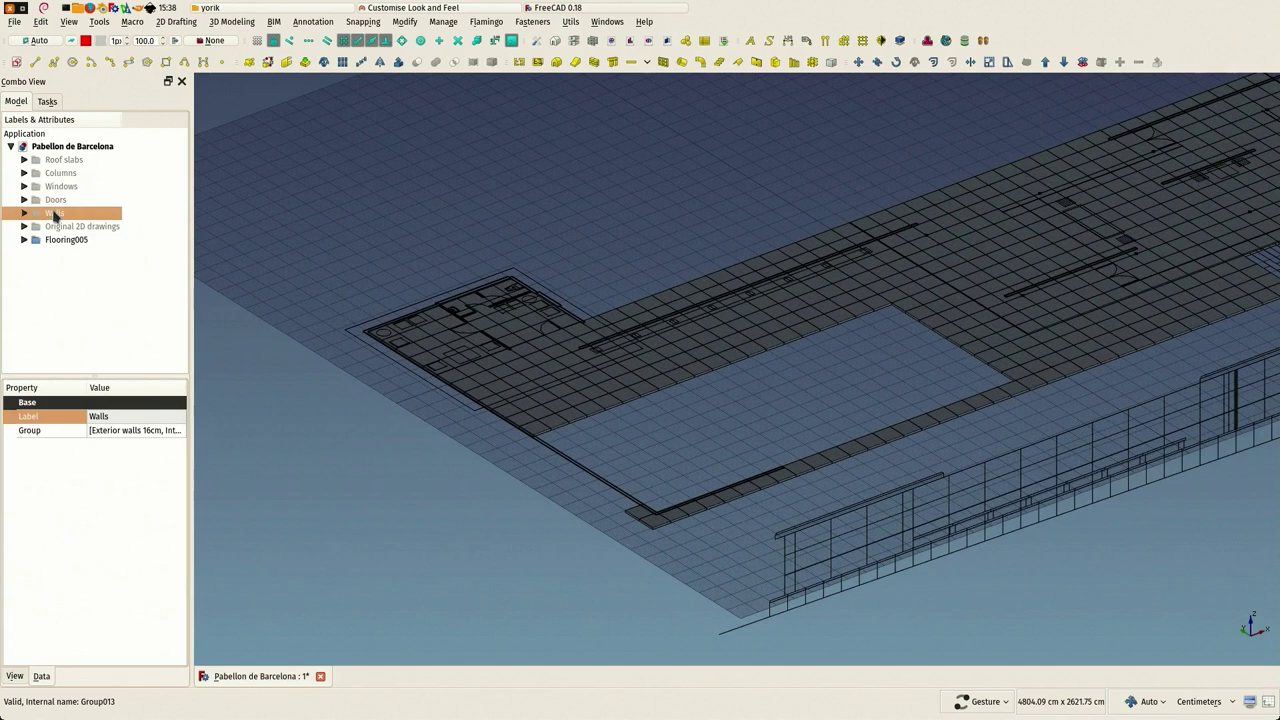
key(space)
click(56, 200)
key(space)
click(58, 190)
key(space)
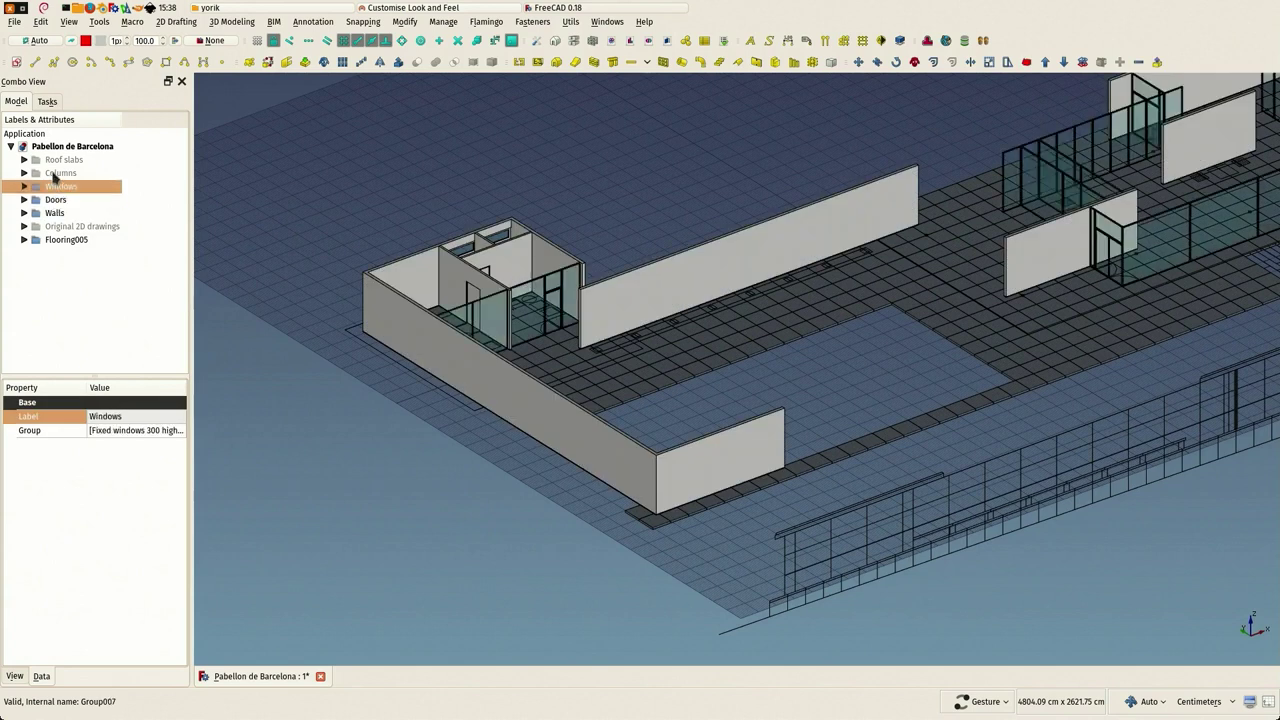
click(60, 173)
key(space)
click(63, 160)
key(space)
Step: Frame the roofs and walls of the pavilion, then open the File menu to save
drag(392, 438, 329, 443)
drag(675, 400, 775, 436)
right_drag(757, 411, 714, 403)
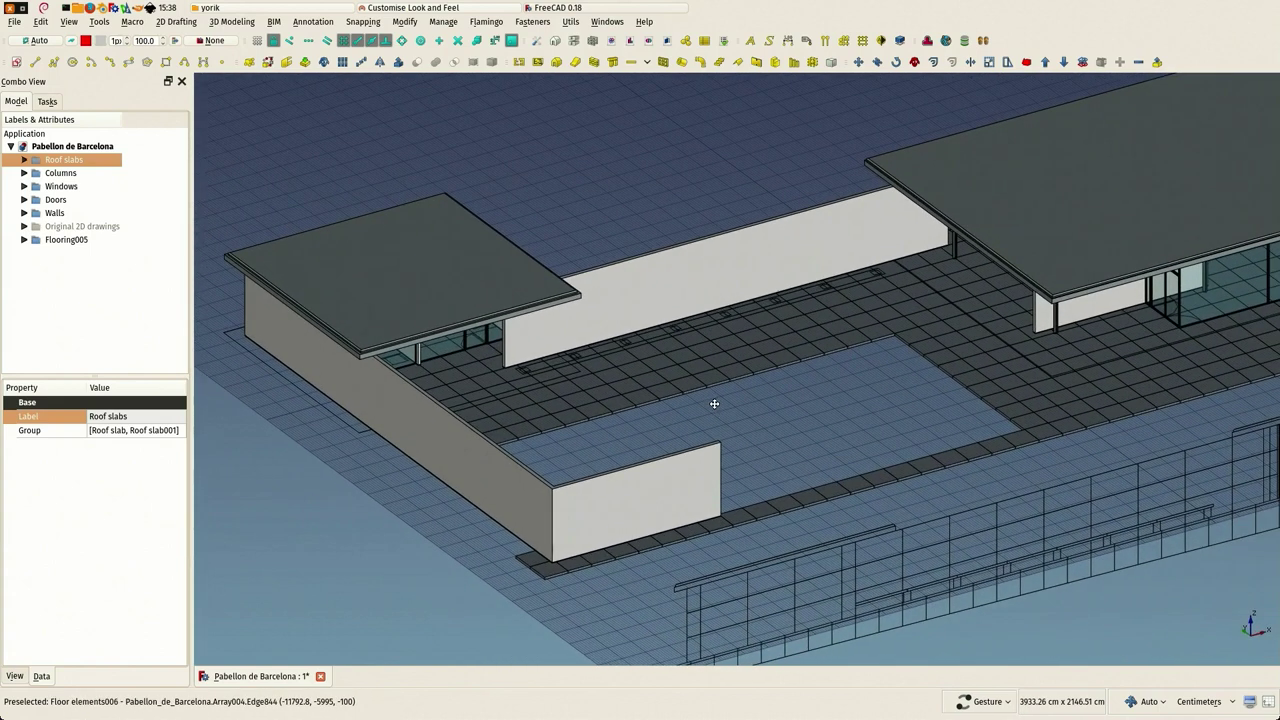
click(15, 22)
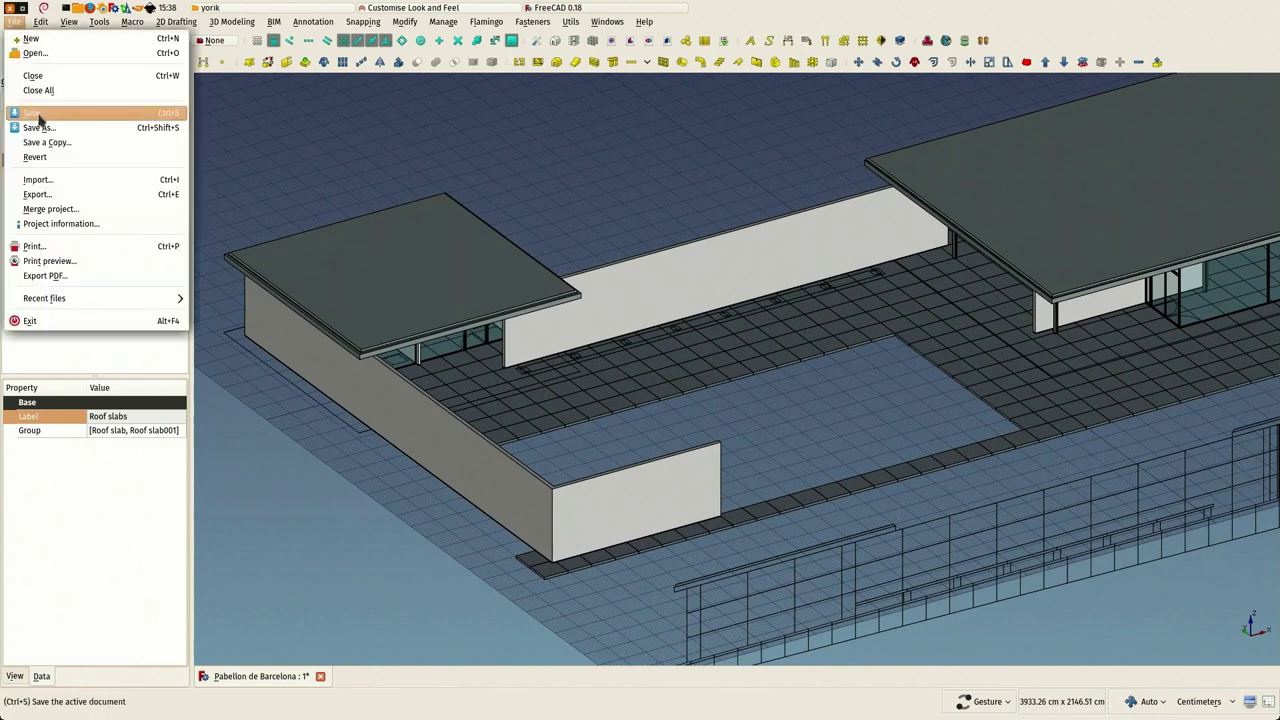